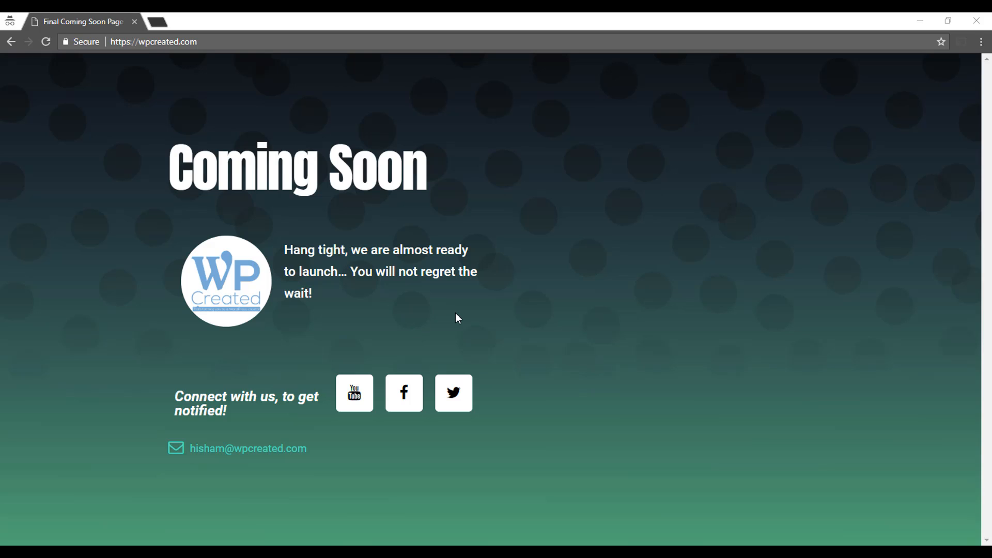
# Switch to the WordPress admin window and search for the "elementor" plugin among the plugins available to add
pyautogui.hotkey('alt', 'Tab')
pyautogui.hotkey('alt', 'Tab')
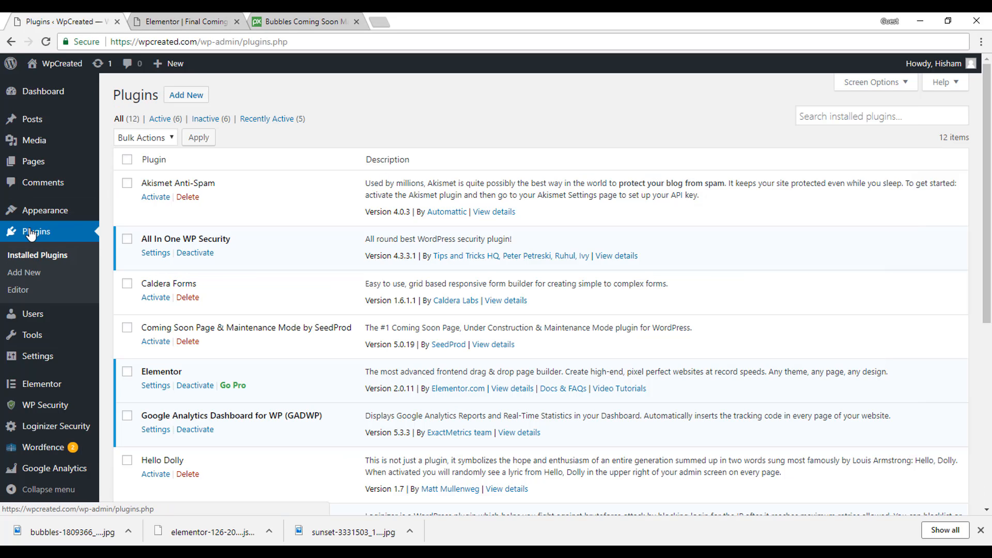
pyautogui.click(28, 273)
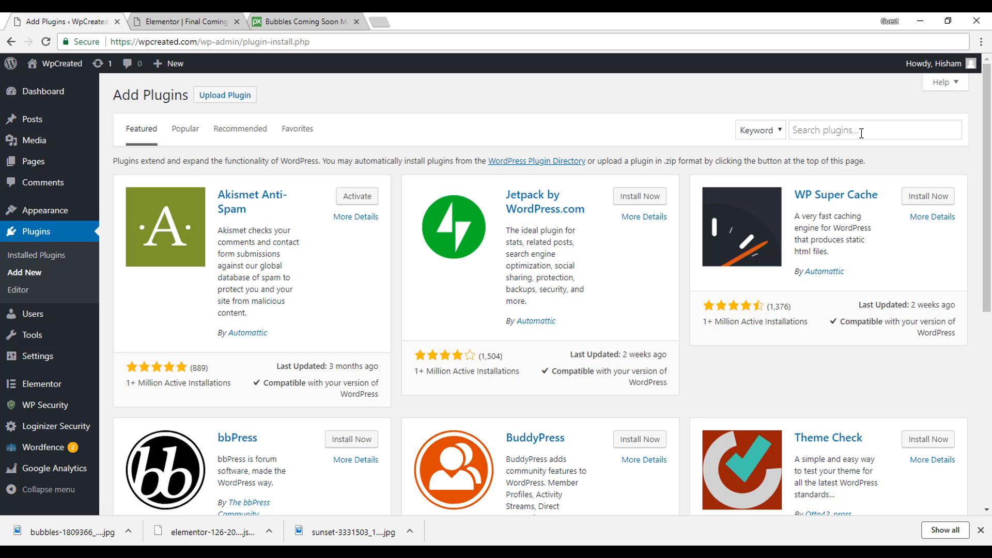
pyautogui.click(861, 135)
pyautogui.write('eleme')
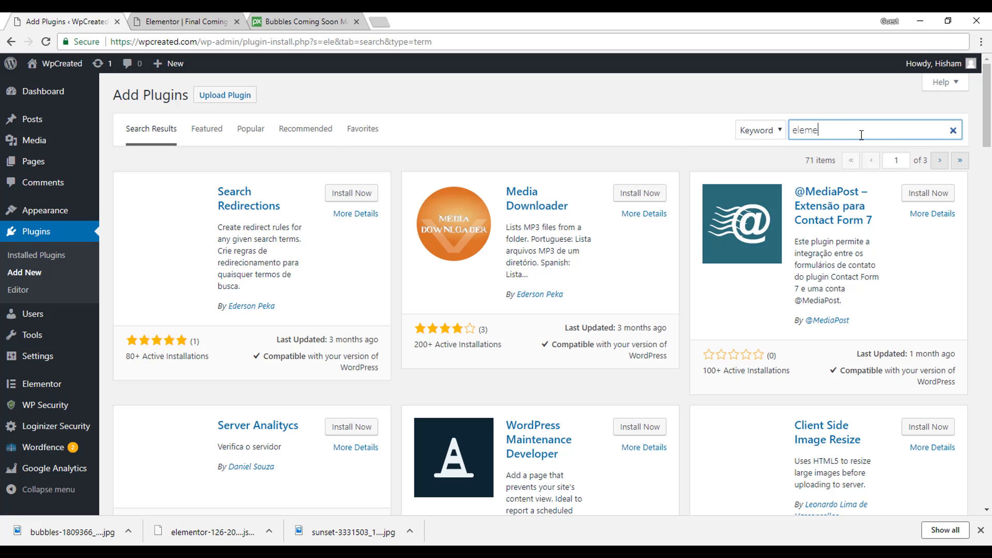
pyautogui.write('ntor')
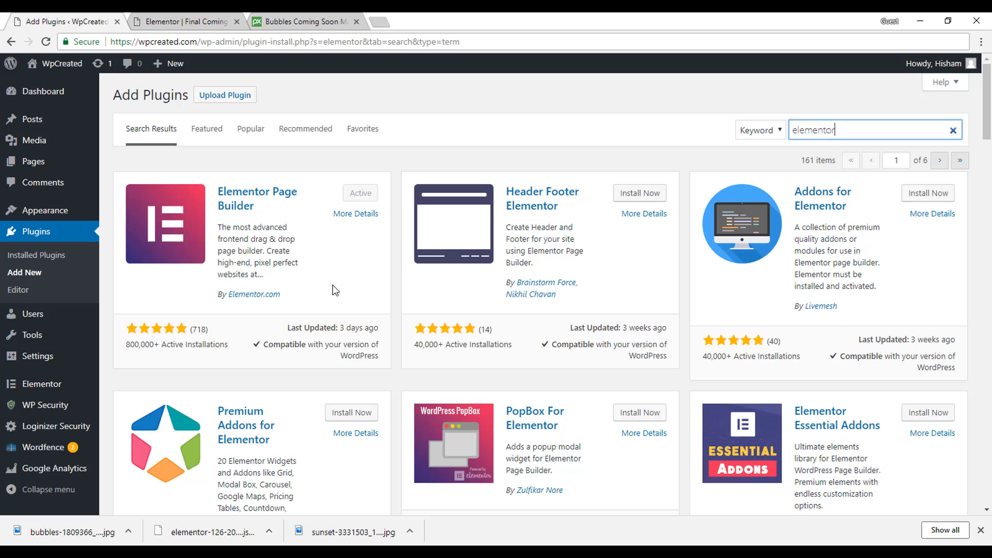
# In Elementor's maintenance mode tools, set the mode to Coming Soon and keep access limited to Logged In
pyautogui.click(58, 391)
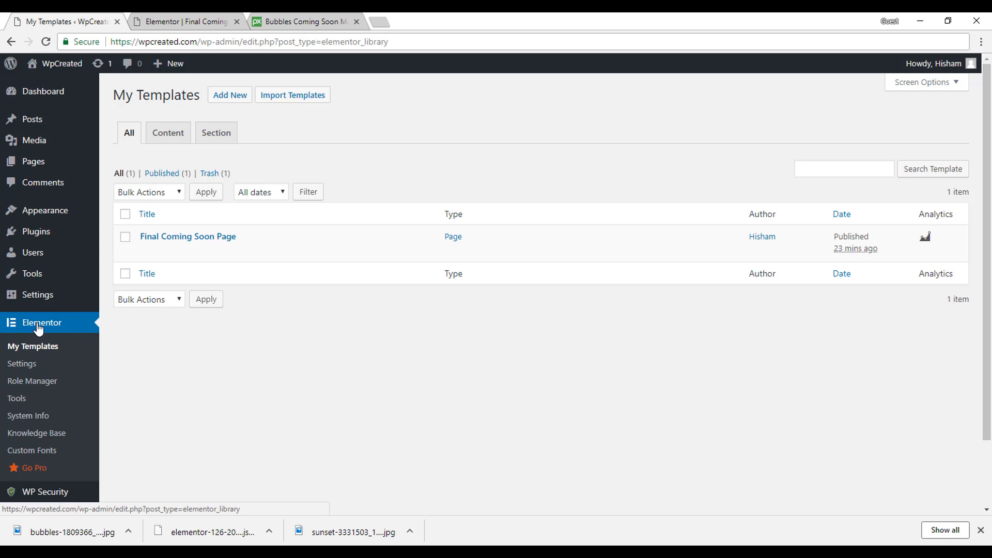
pyautogui.click(20, 406)
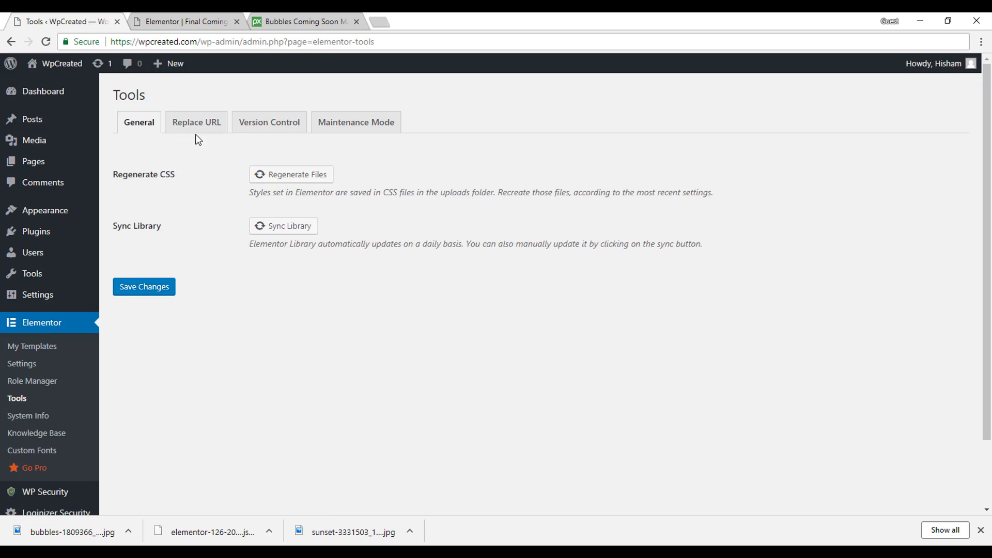
pyautogui.click(356, 125)
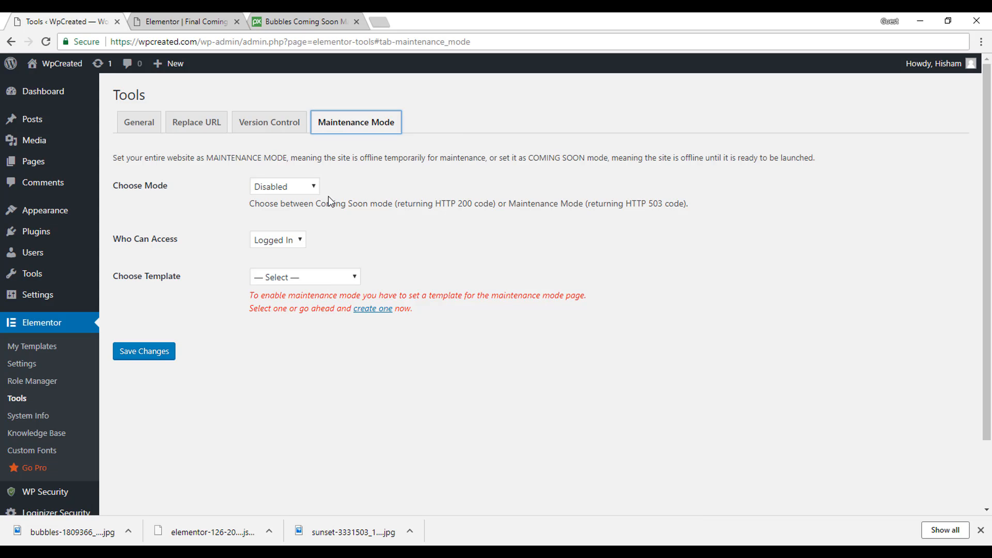
pyautogui.click(307, 186)
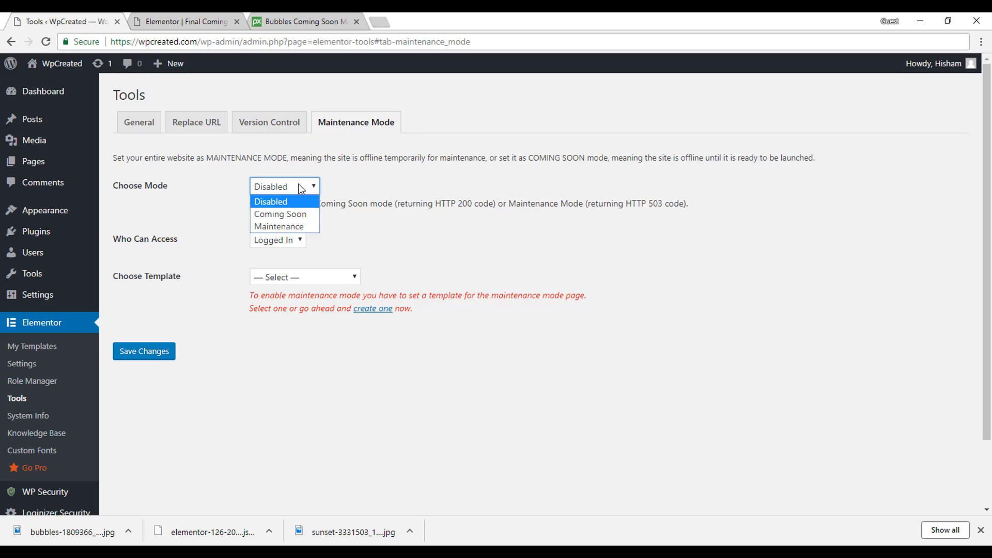
pyautogui.click(287, 214)
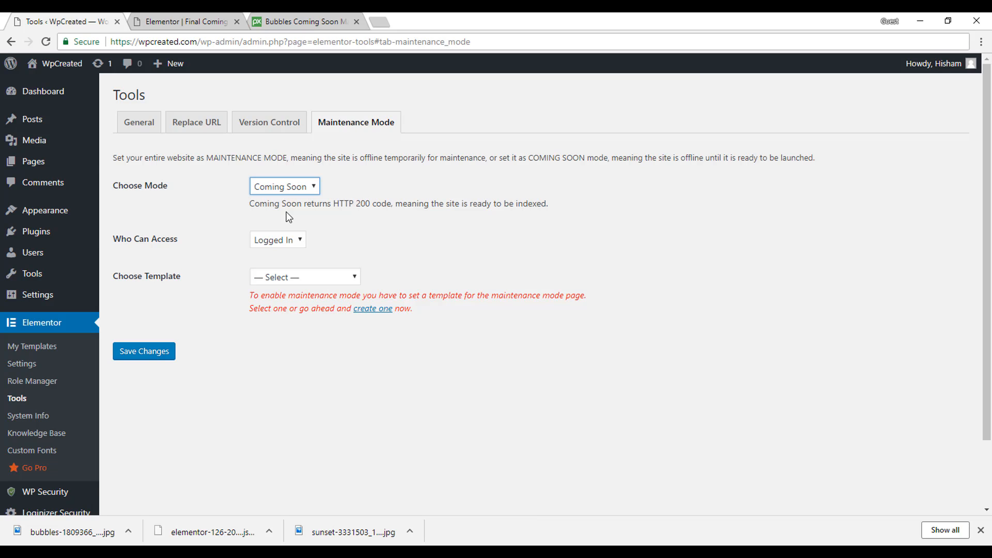
pyautogui.click(287, 244)
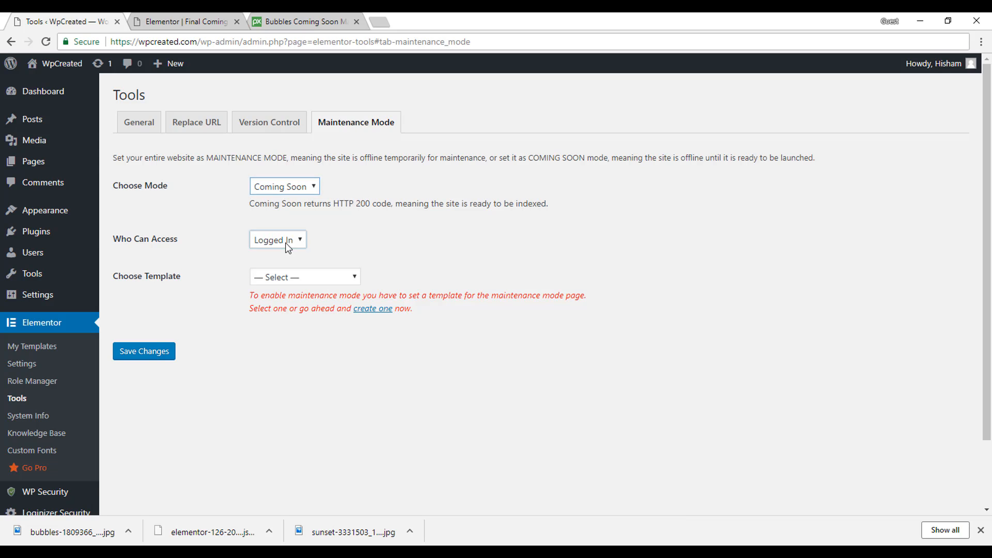
pyautogui.click(287, 245)
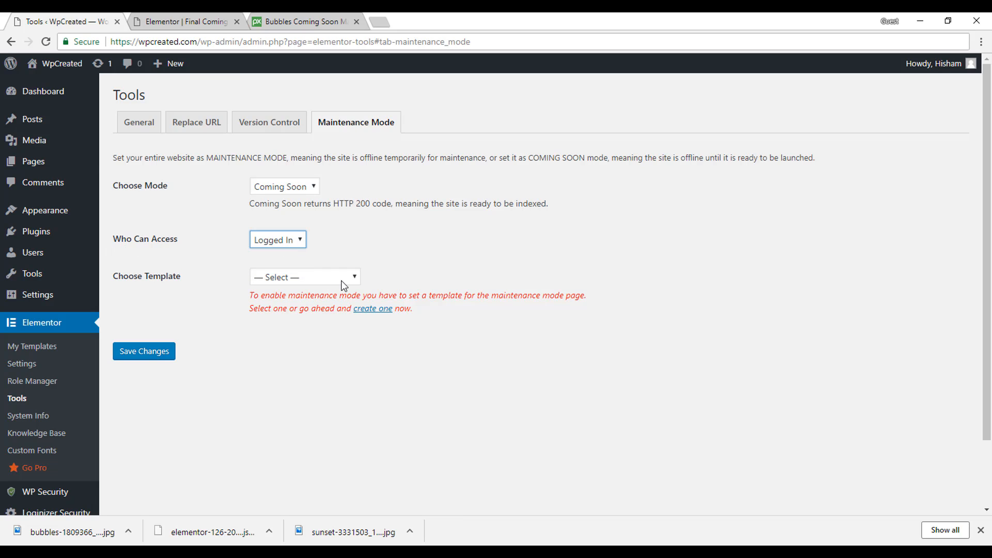
pyautogui.click(340, 243)
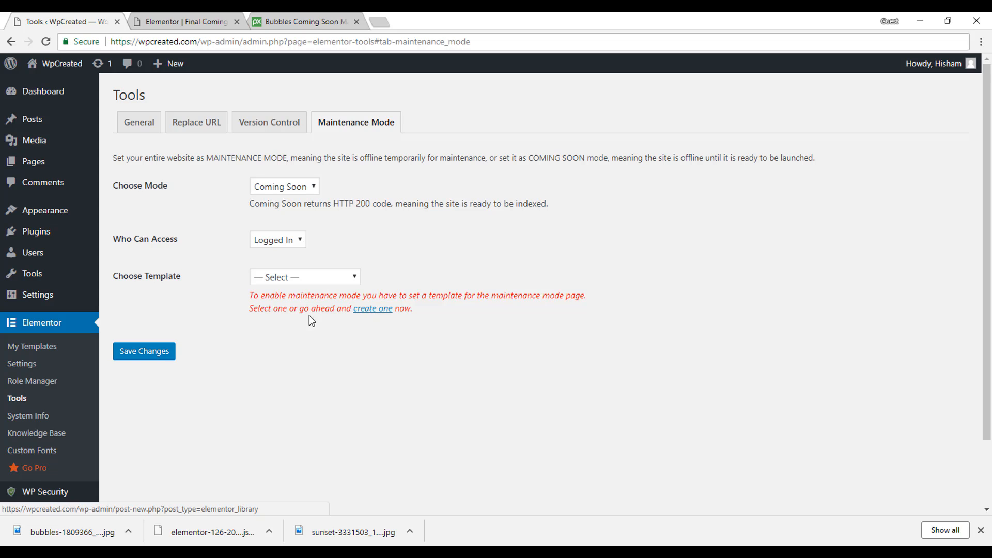
# Create a new maintenance page template titled "Demo Coming Soon" and publish it
pyautogui.click(381, 311)
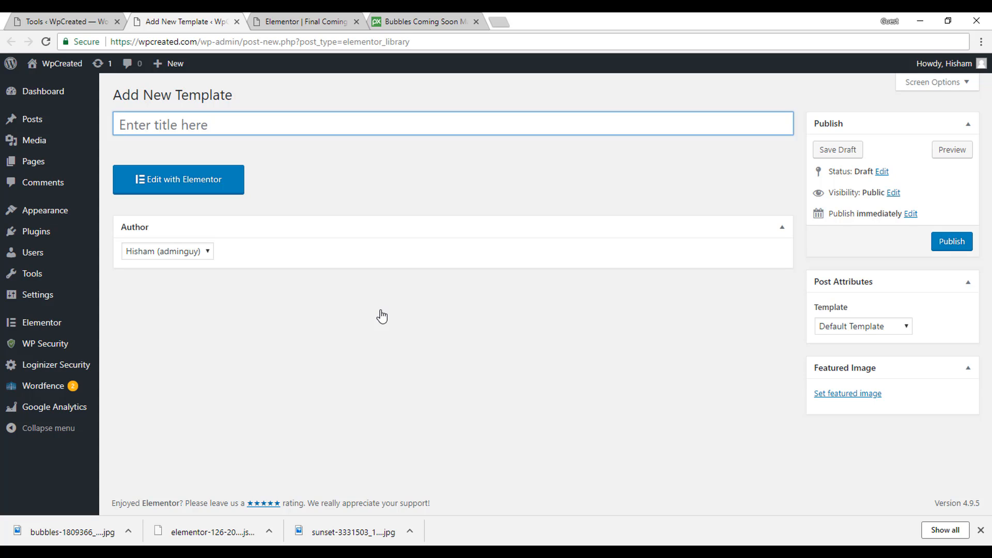
pyautogui.write('Dem')
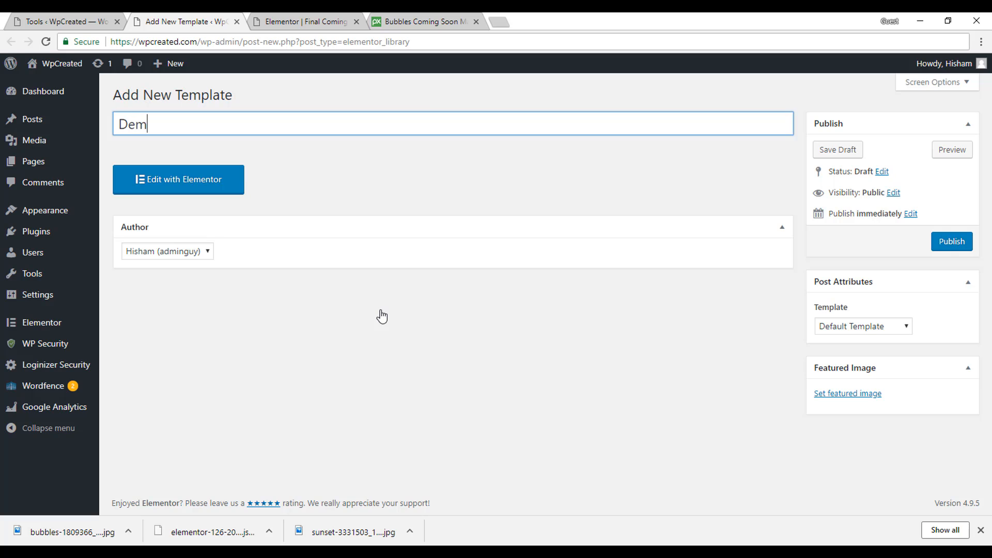
pyautogui.write('o Coming Soon')
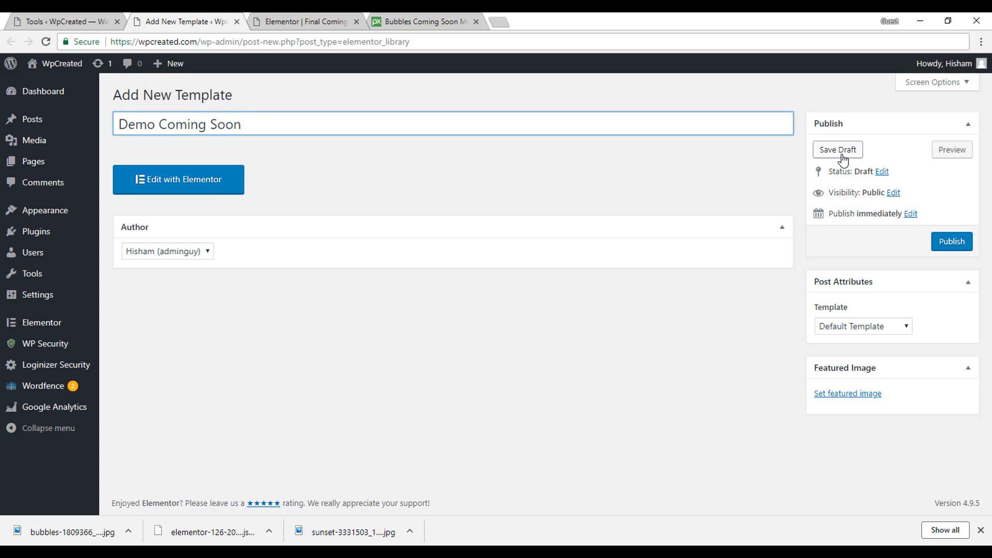
pyautogui.click(950, 247)
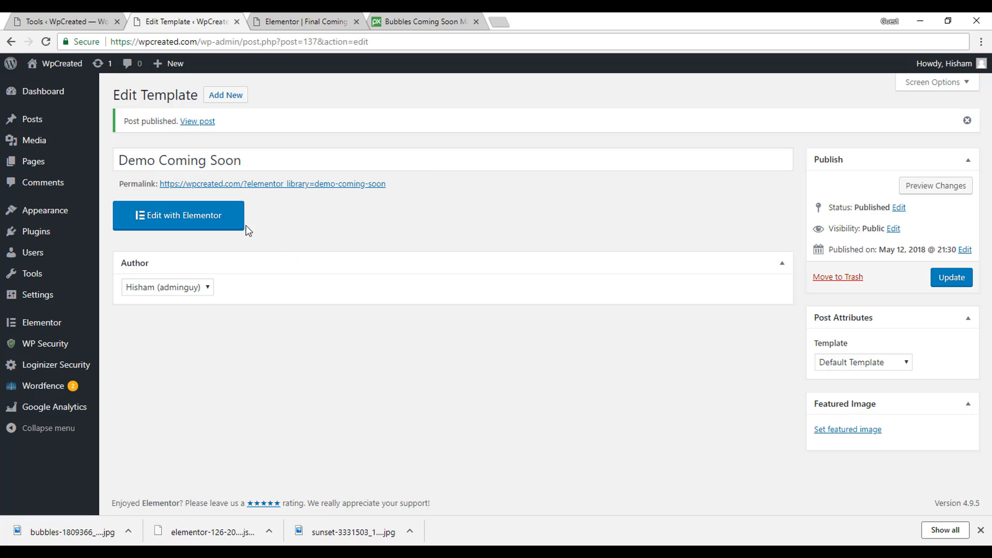
# Open the template for editing with Elementor and set its page layout to Elementor Canvas
pyautogui.click(209, 224)
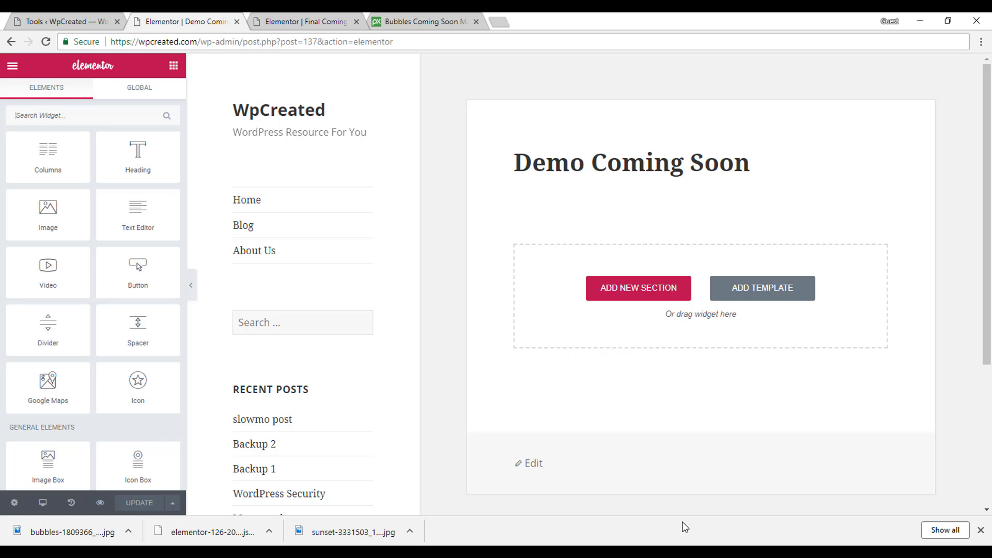
pyautogui.click(980, 530)
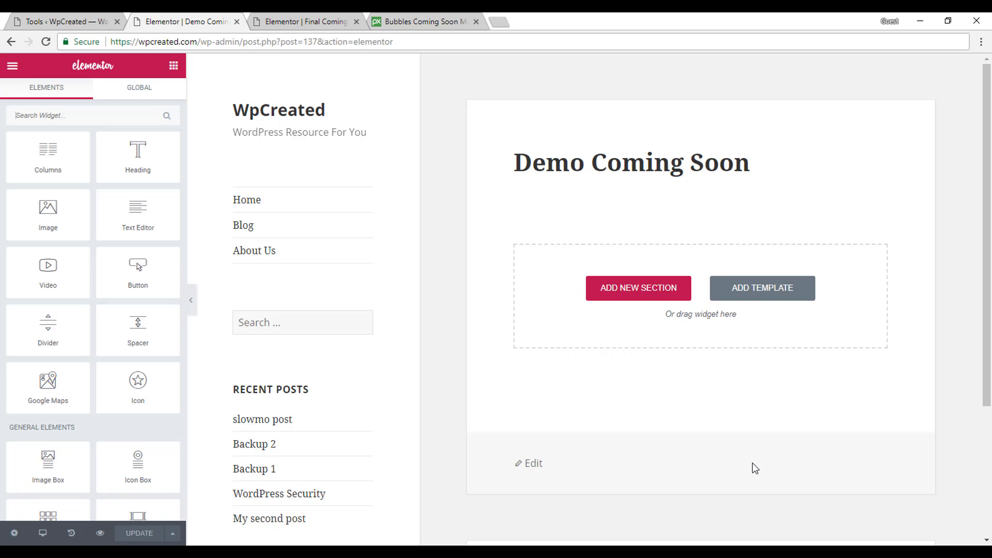
pyautogui.click(14, 533)
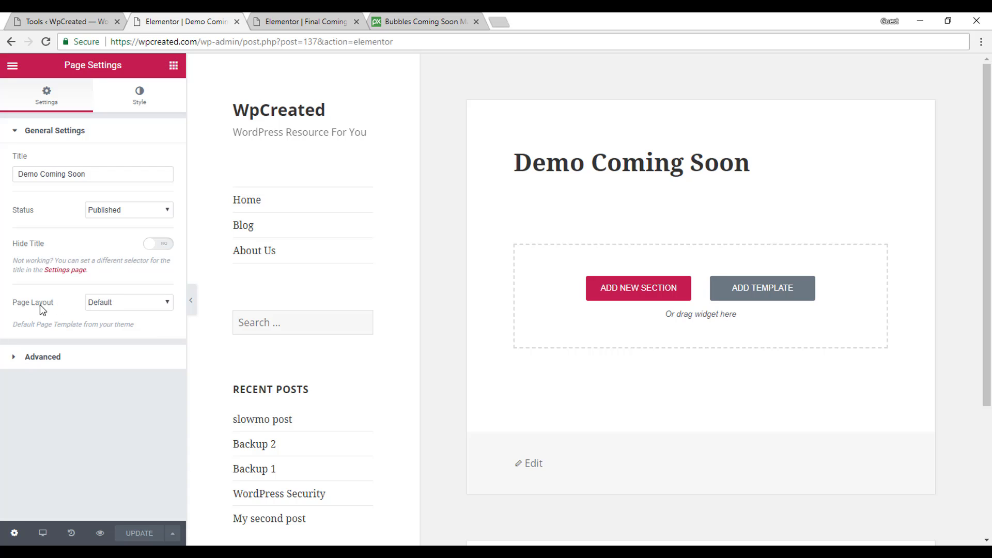
pyautogui.click(112, 306)
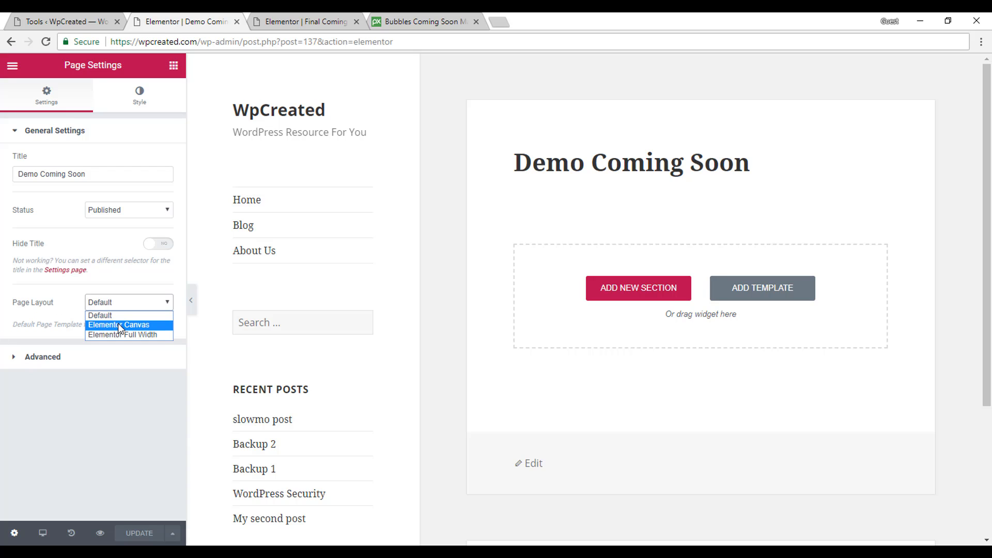
pyautogui.click(118, 325)
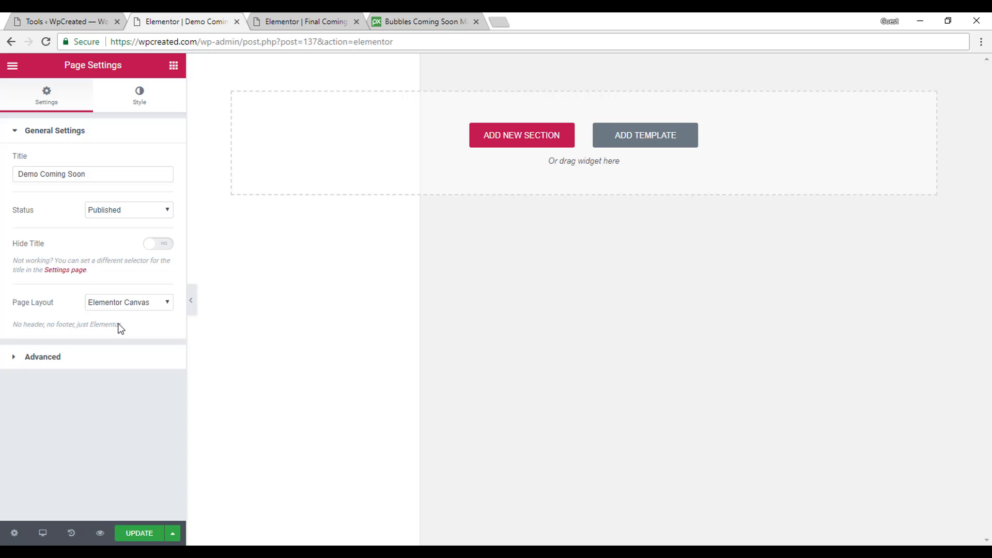
# Search the template library's pages for "coming soon" and preview the Coming Soon 1 page
pyautogui.click(633, 145)
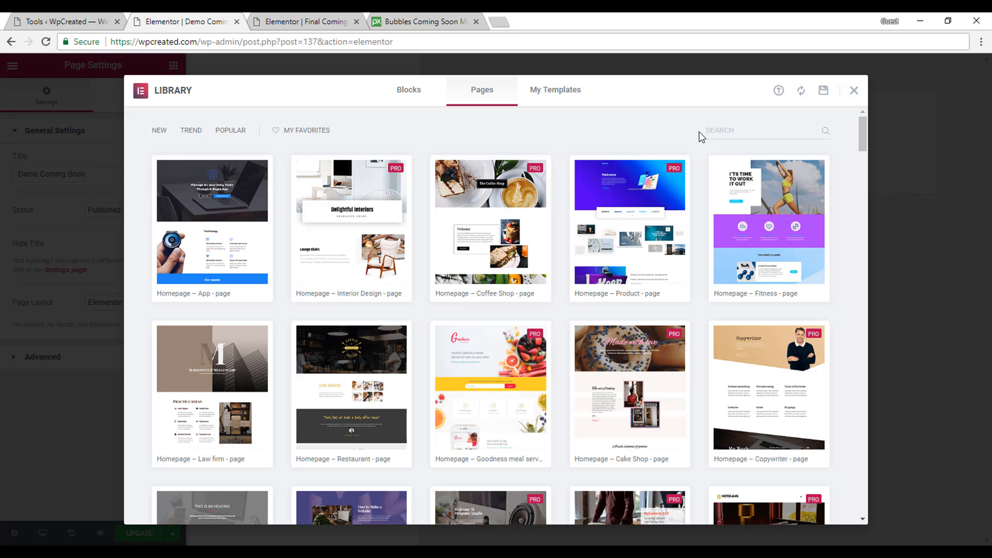
pyautogui.click(725, 135)
pyautogui.write('coming')
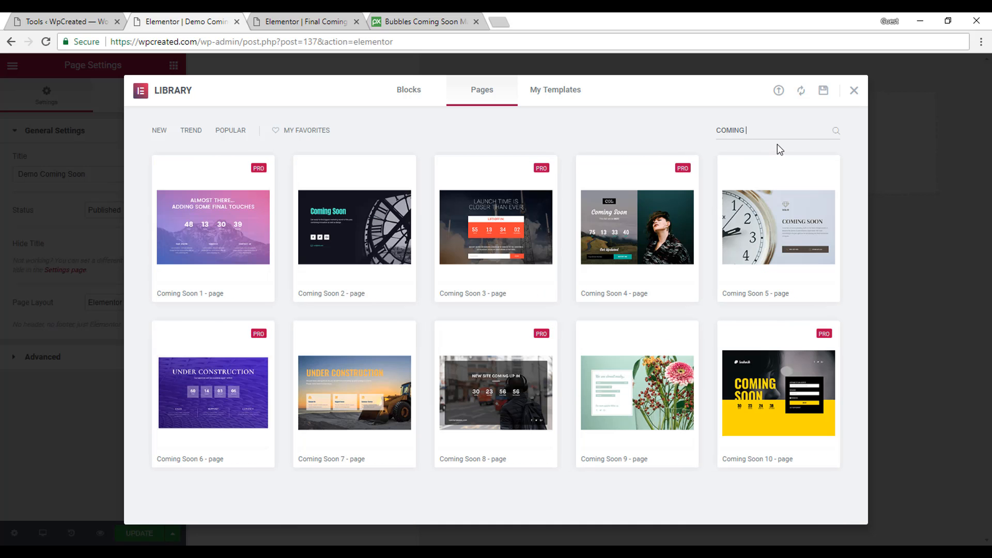
pyautogui.write(' soon')
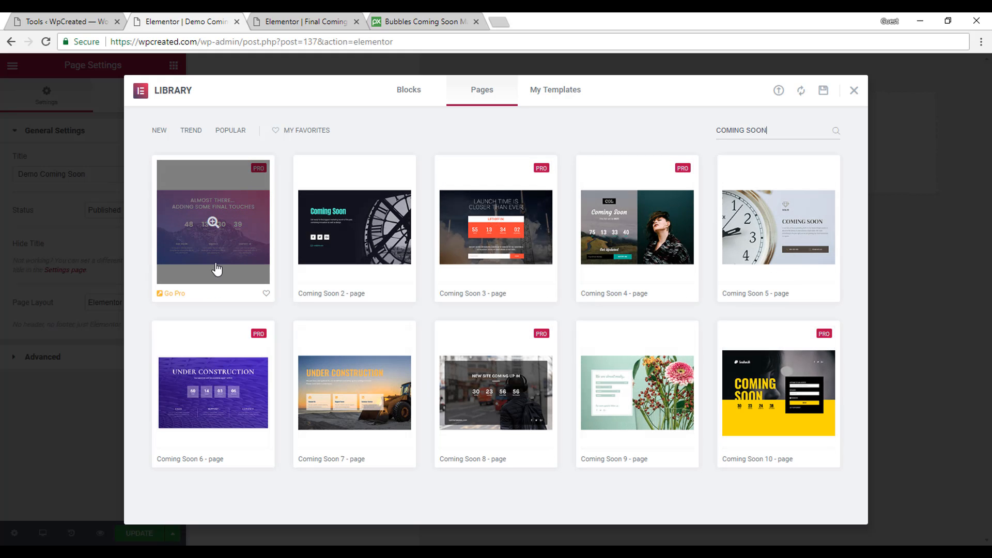
pyautogui.click(211, 227)
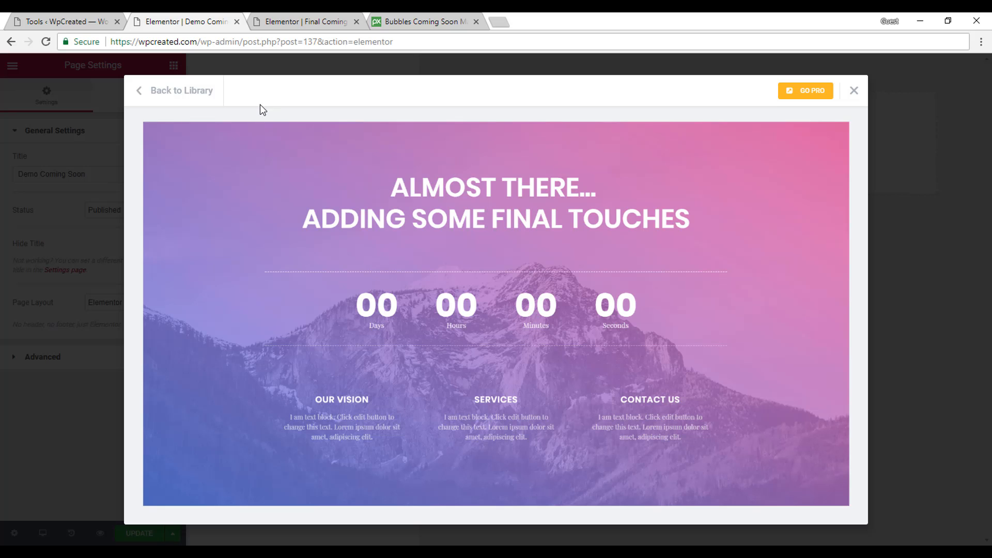
pyautogui.click(194, 91)
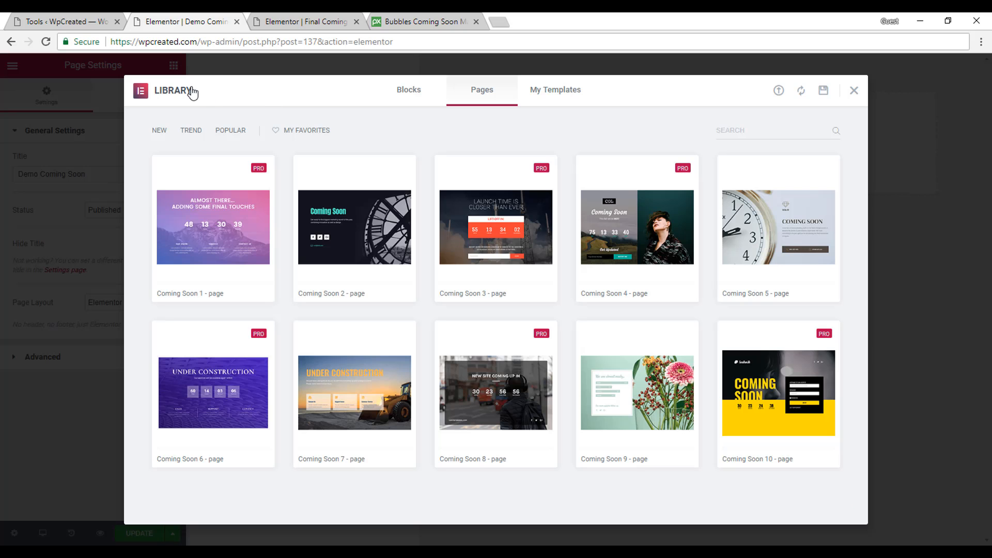
# Insert the Coming Soon 2 page from the library into the template and save the update
pyautogui.click(355, 223)
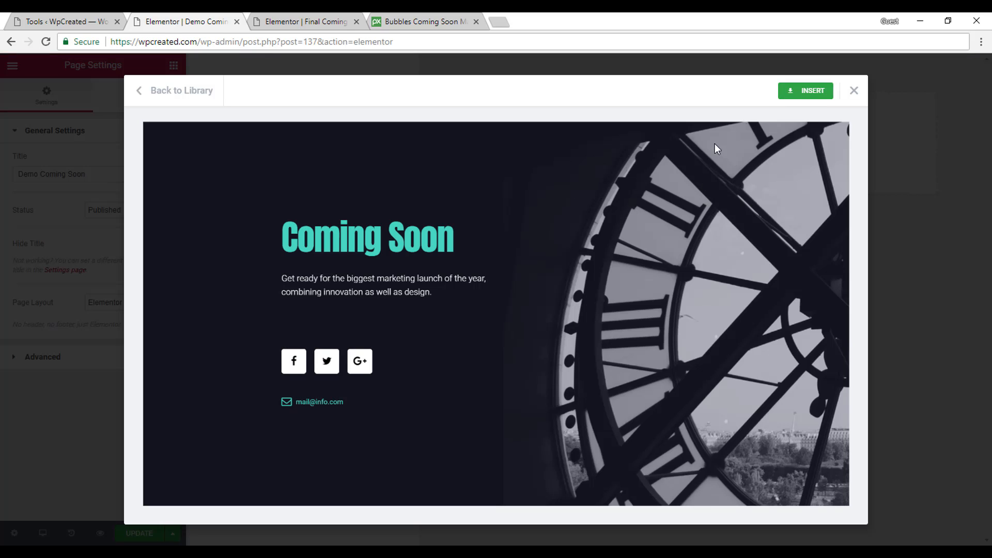
pyautogui.click(800, 94)
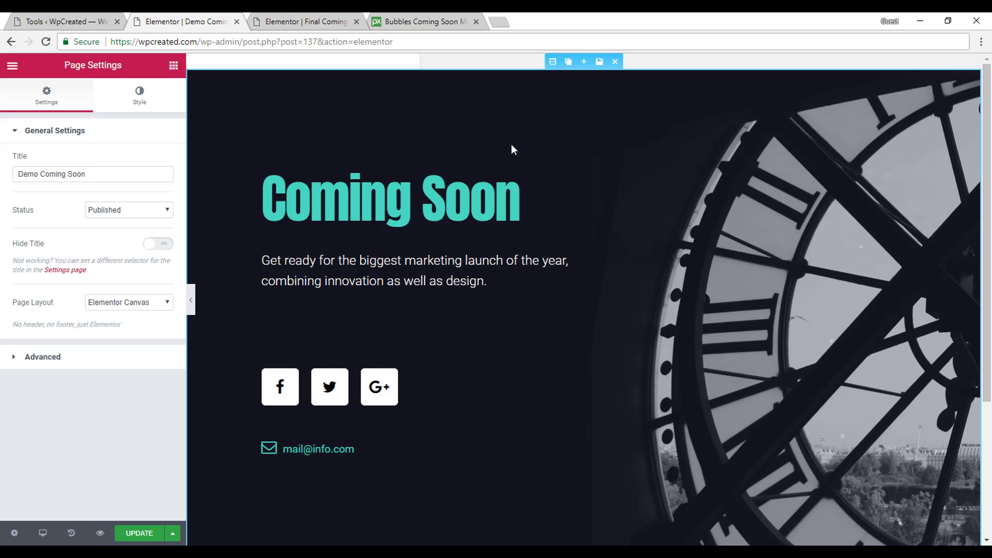
pyautogui.scroll(-4, 547, 450)
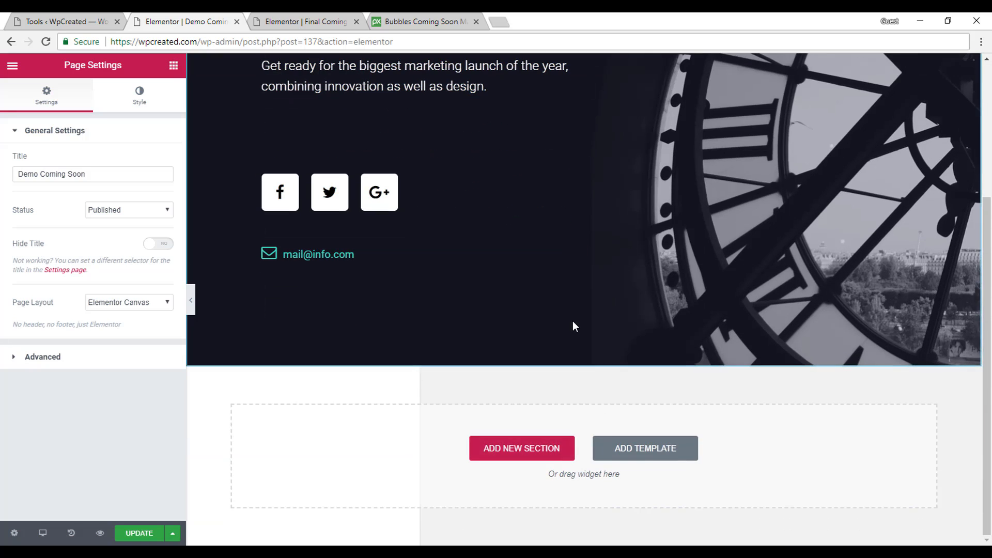
pyautogui.scroll(4, 573, 325)
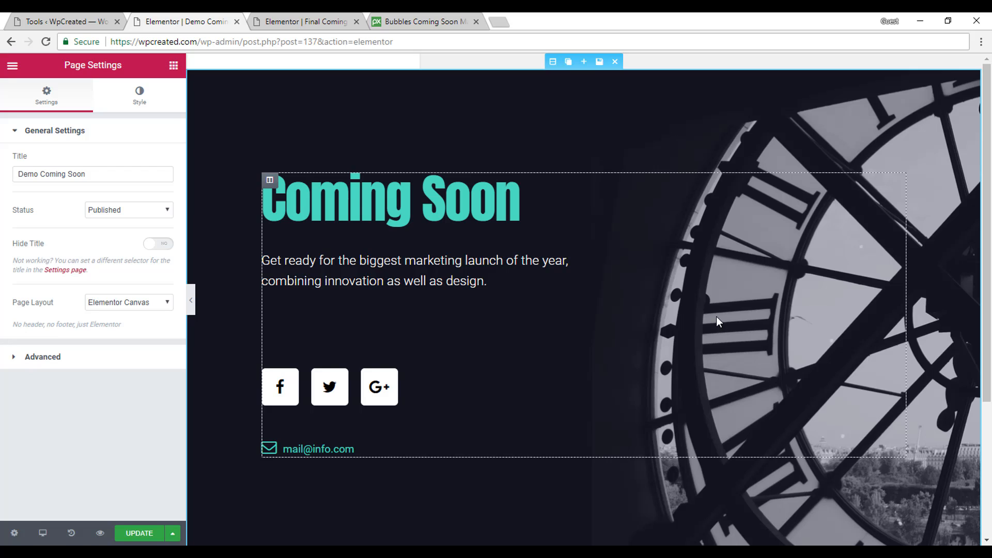
pyautogui.click(421, 252)
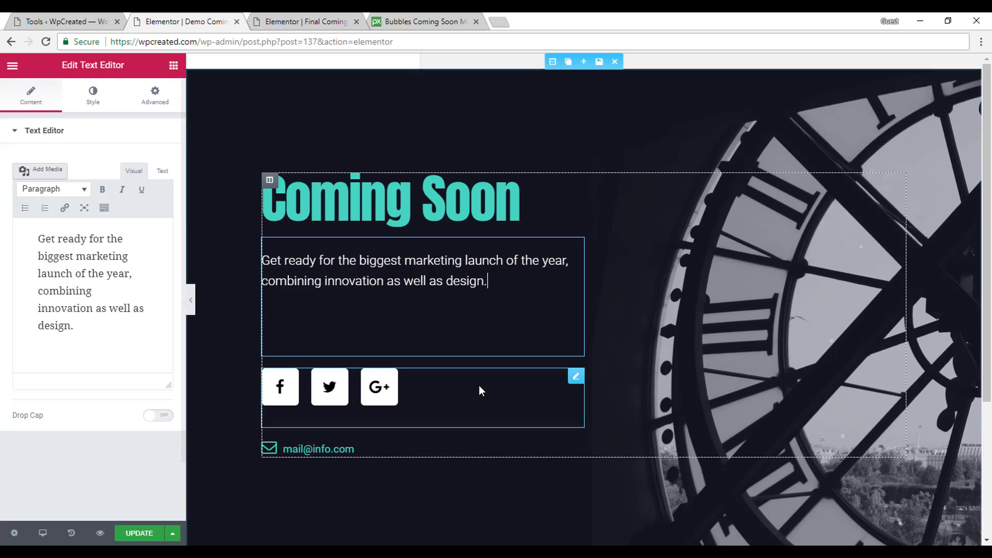
pyautogui.click(464, 476)
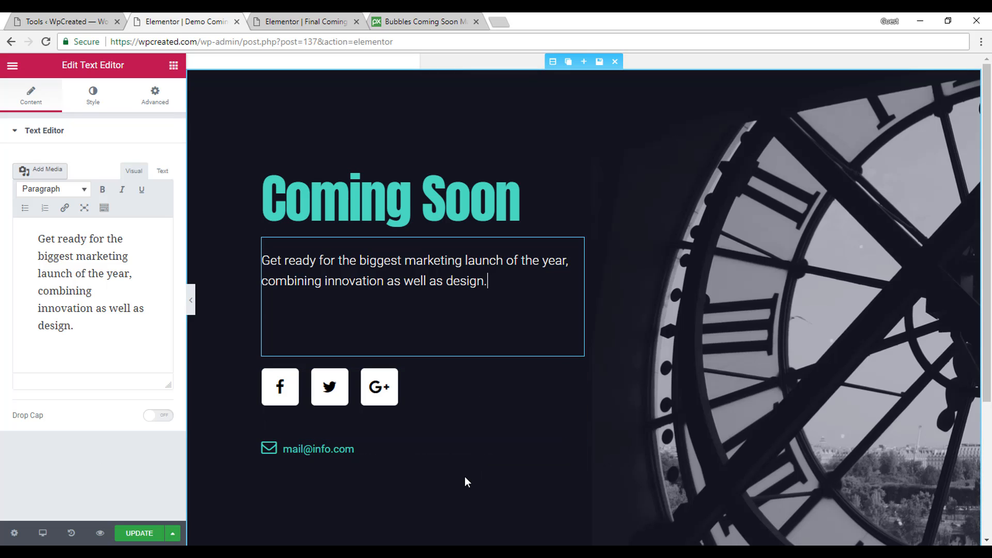
pyautogui.click(123, 535)
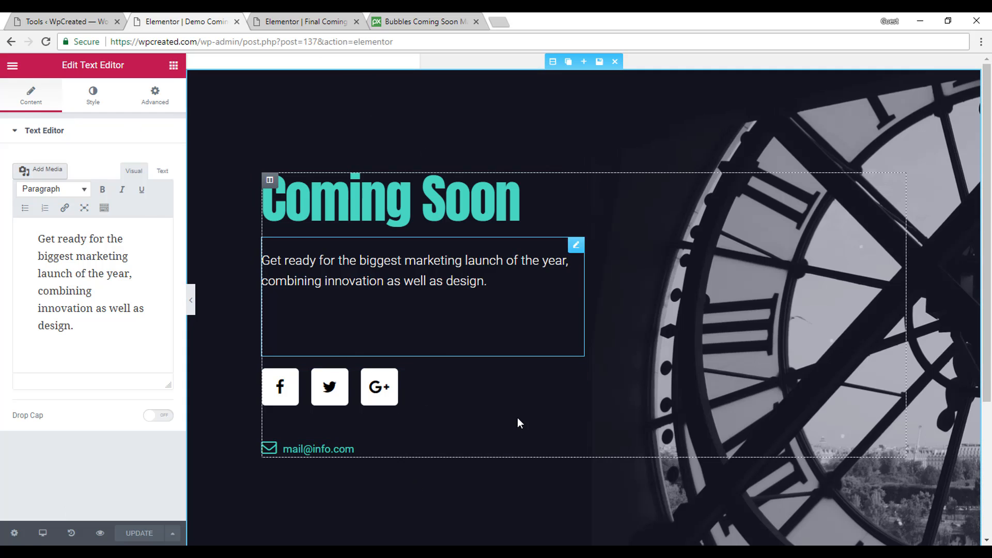
# Switch to the incognito browser window, open wpcreated.com in a new tab and look over the live home page
pyautogui.hotkey('alt', 'Tab')
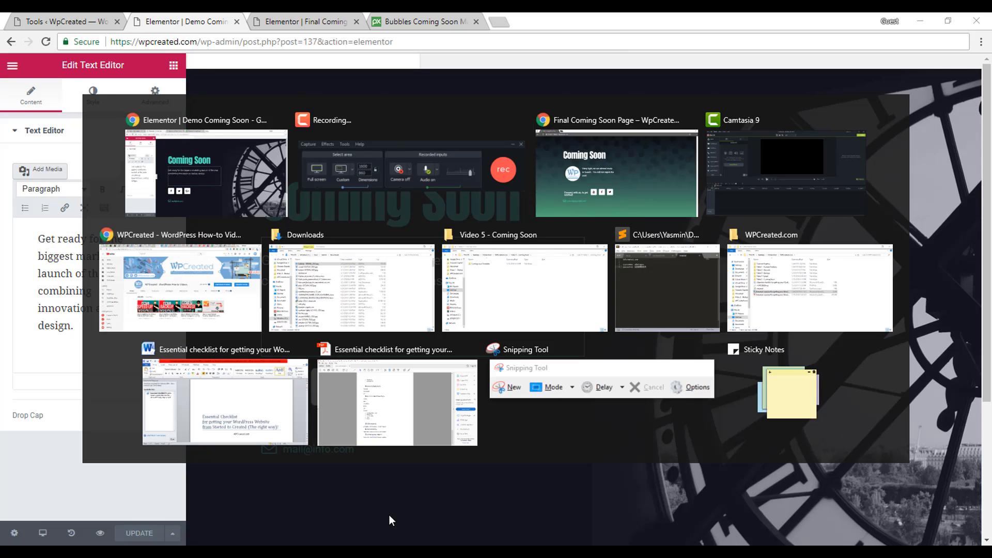
pyautogui.hotkey('ctrl', 't')
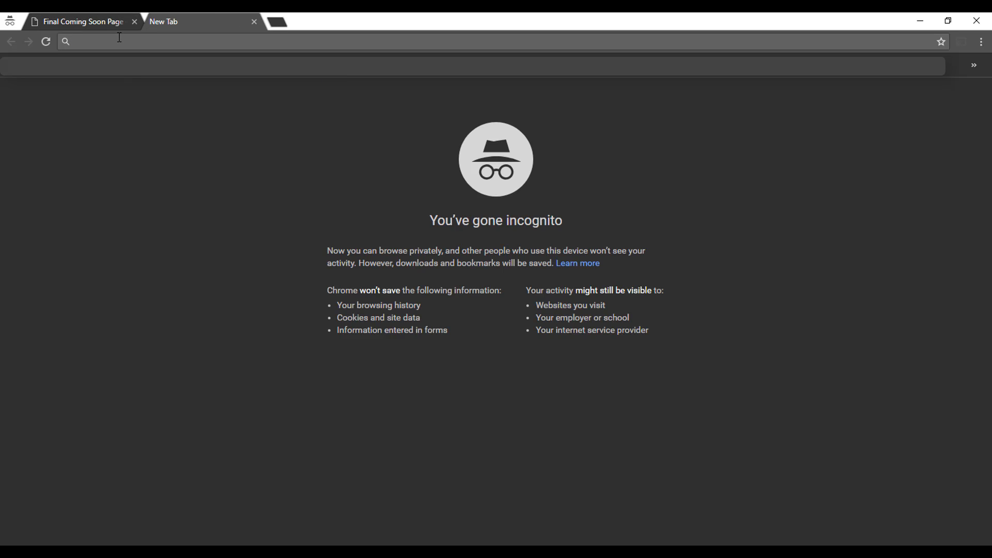
pyautogui.write('wpcreated.com')
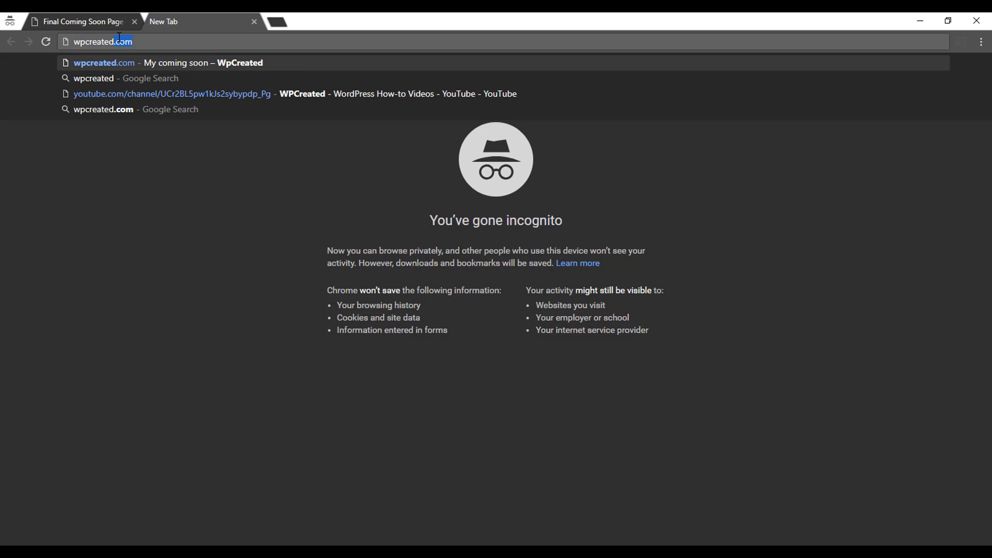
pyautogui.press('Return')
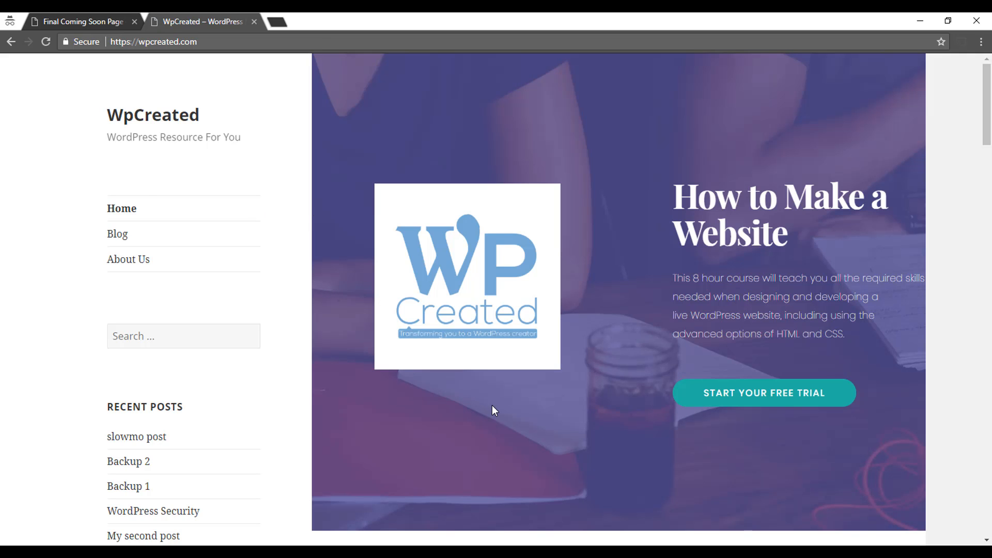
pyautogui.scroll(-4, 395, 336)
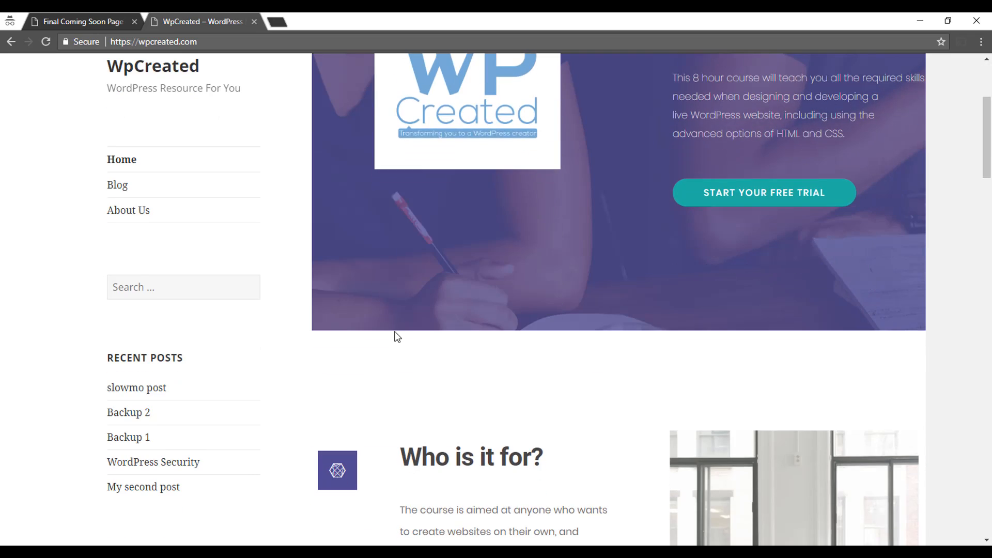
pyautogui.scroll(4, 396, 336)
# Return to the Elementor editor, exit to the WordPress dashboard and open the Maintenance Mode settings in Elementor's tools
pyautogui.hotkey('alt', 'Tab')
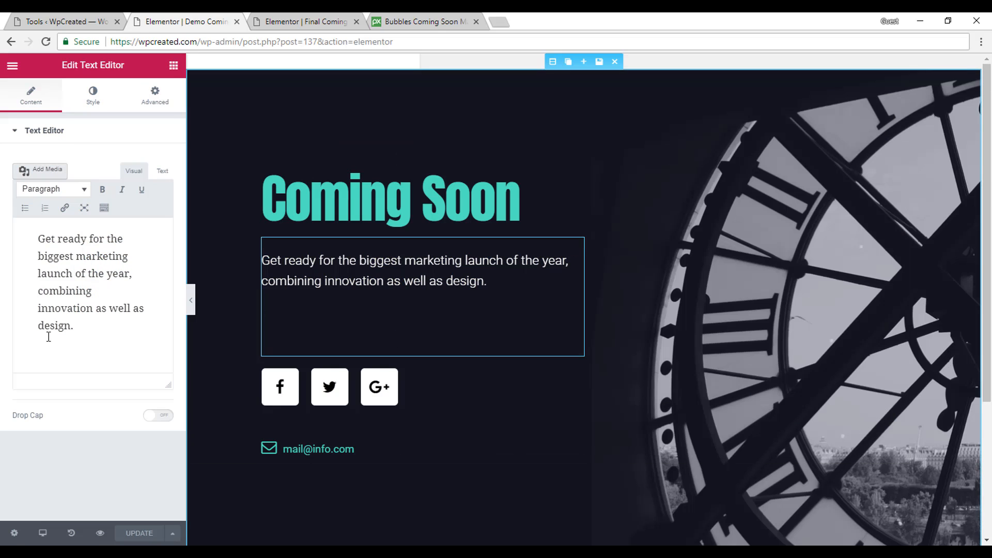
pyautogui.click(13, 71)
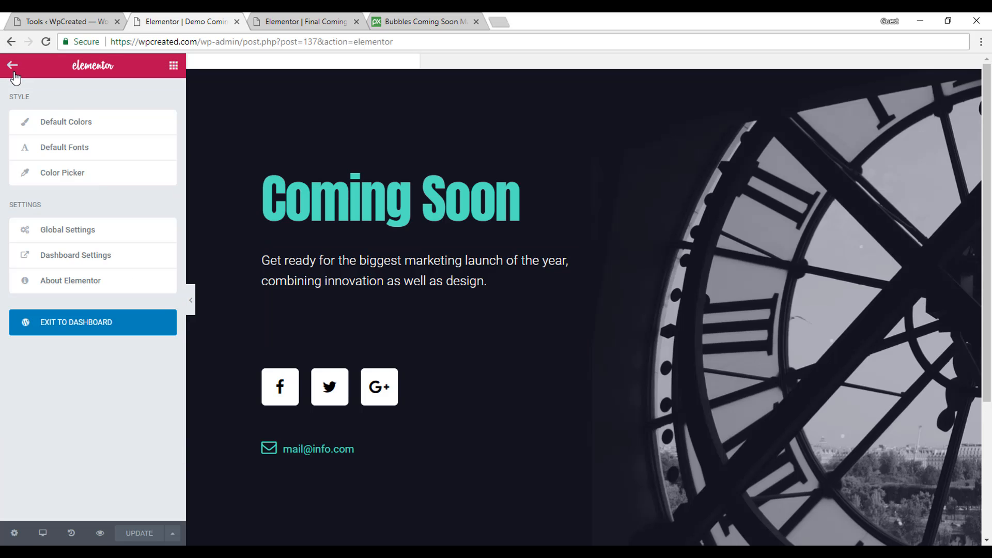
pyautogui.click(72, 330)
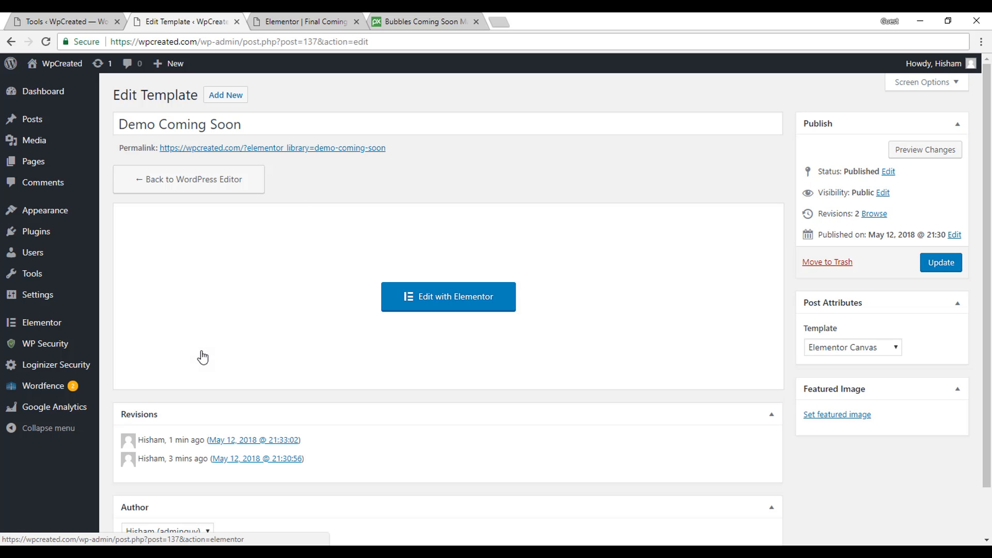
pyautogui.moveTo(61, 330)
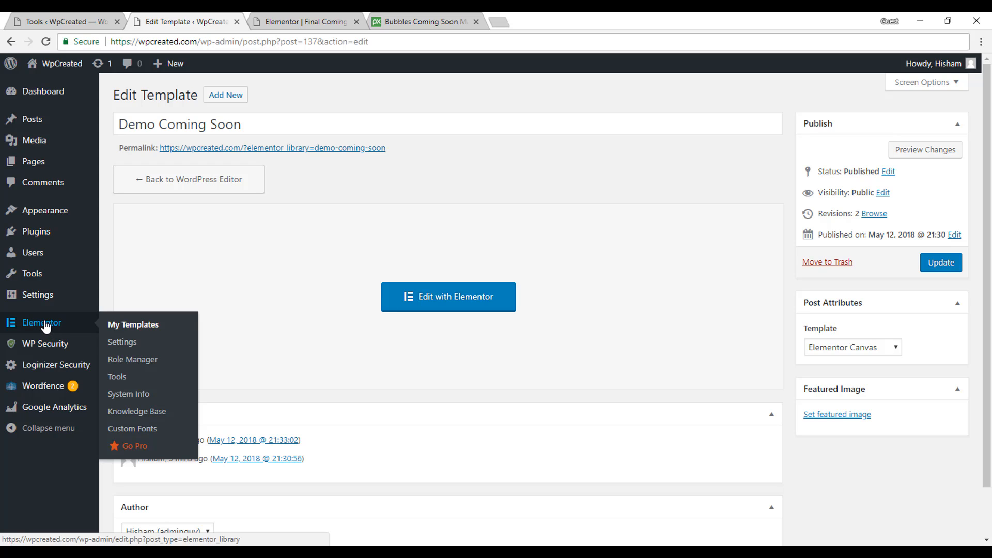
pyautogui.click(46, 327)
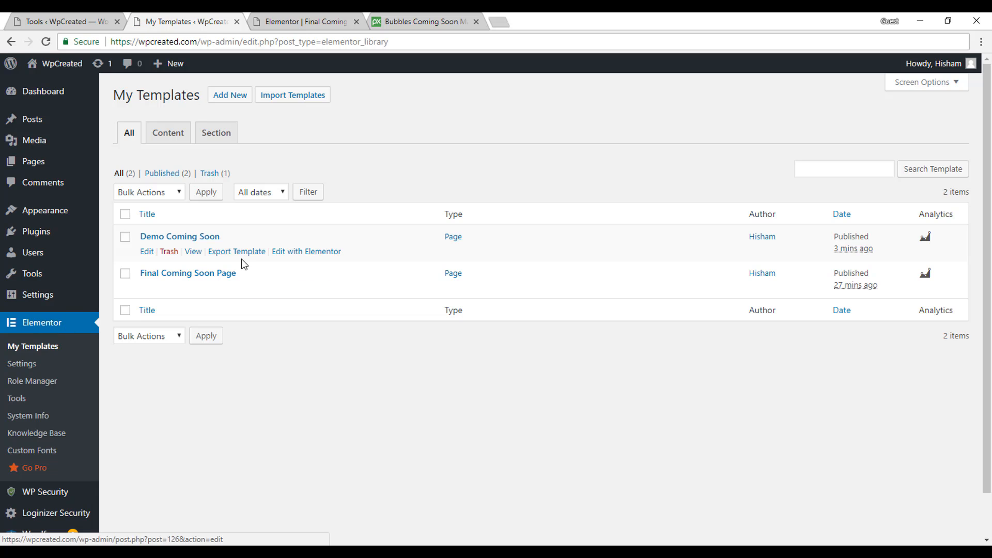
pyautogui.click(23, 396)
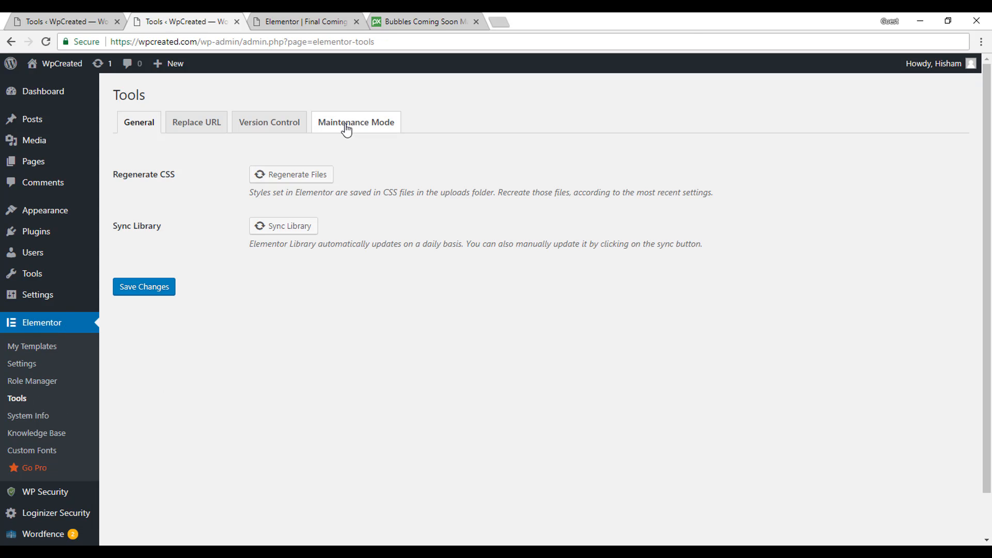
pyautogui.click(345, 131)
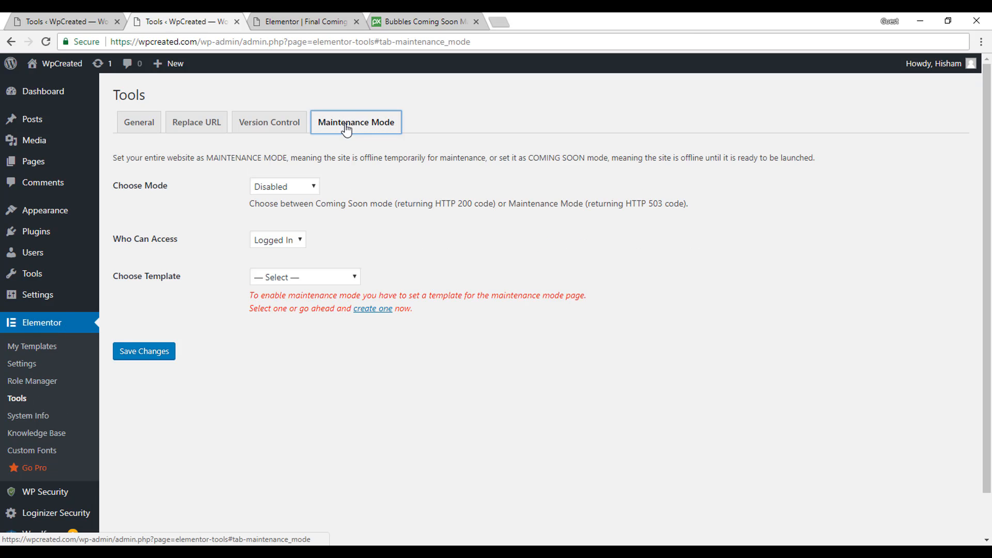
# Set the maintenance mode to Coming Soon with the Demo Coming Soon template and save the changes
pyautogui.click(277, 185)
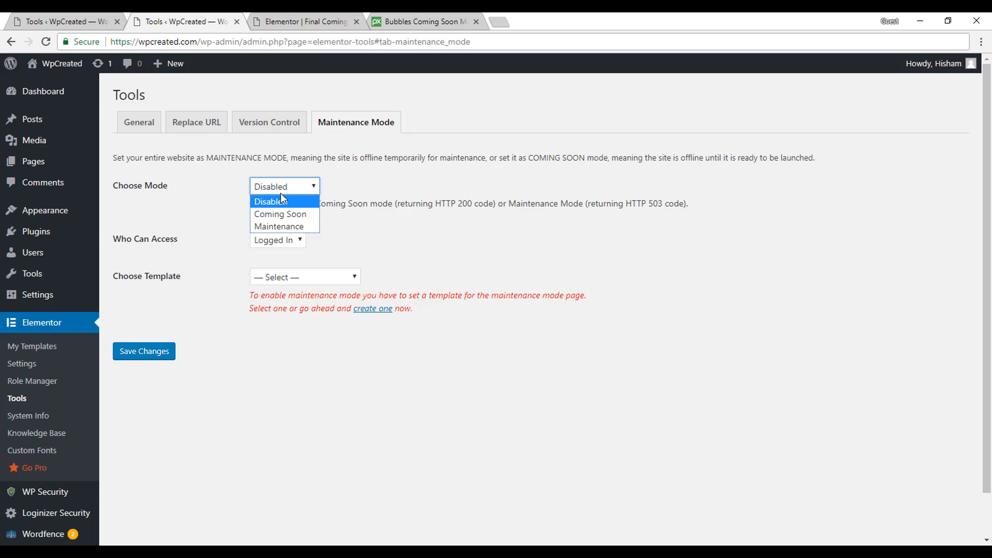
pyautogui.click(282, 216)
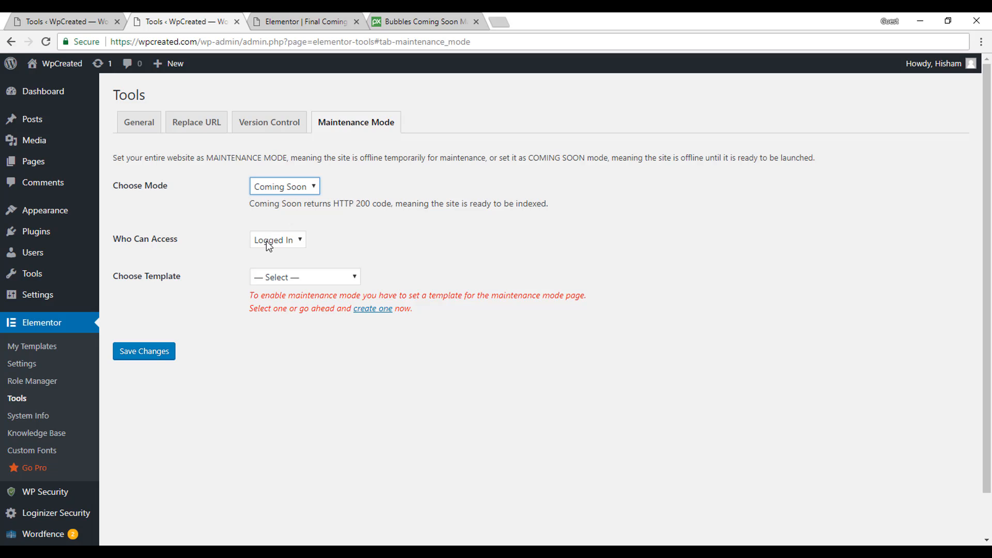
pyautogui.click(297, 279)
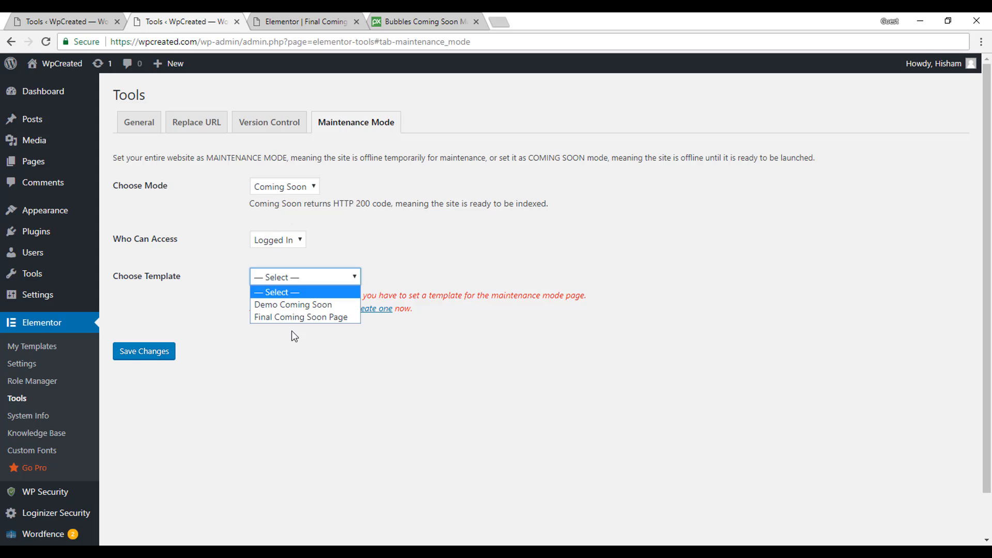
pyautogui.click(284, 304)
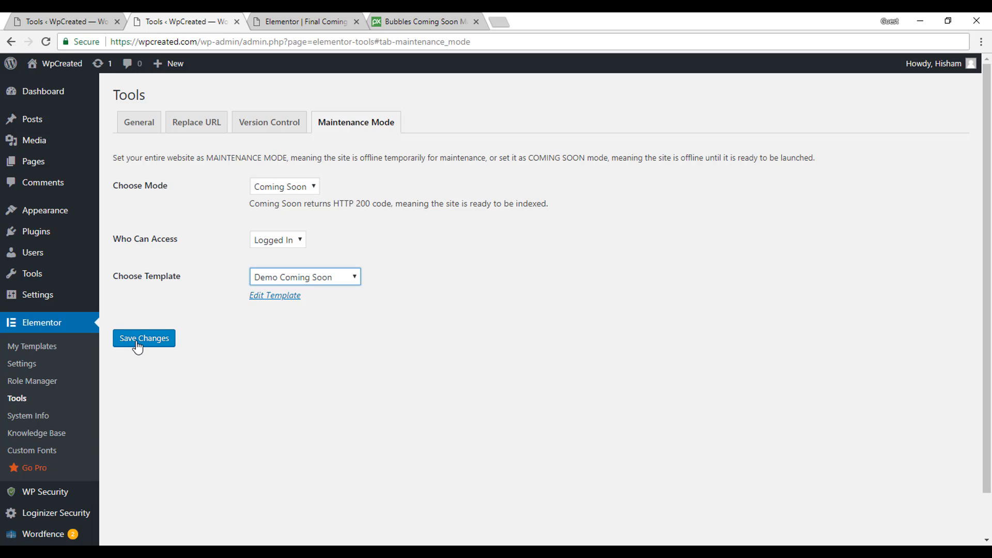
pyautogui.click(138, 339)
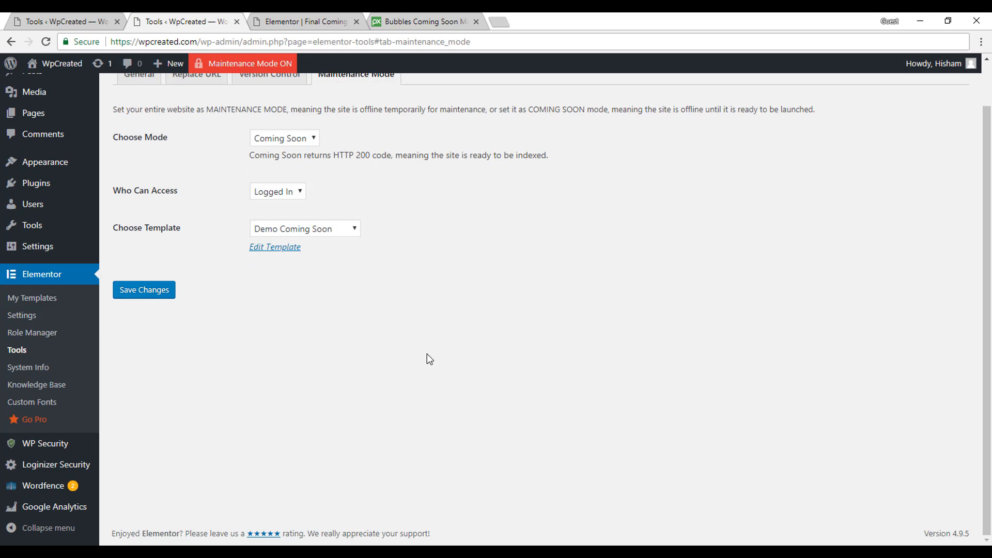
# Reload the wpcreated.com home page in the incognito window to check what logged-out visitors get
pyautogui.hotkey('alt', 'Tab')
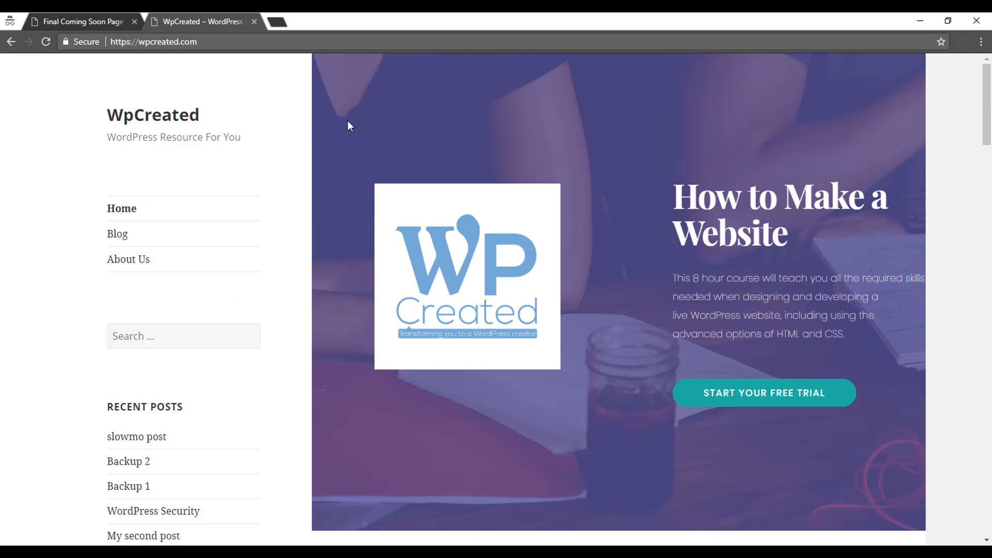
pyautogui.click(222, 39)
pyautogui.press('Return')
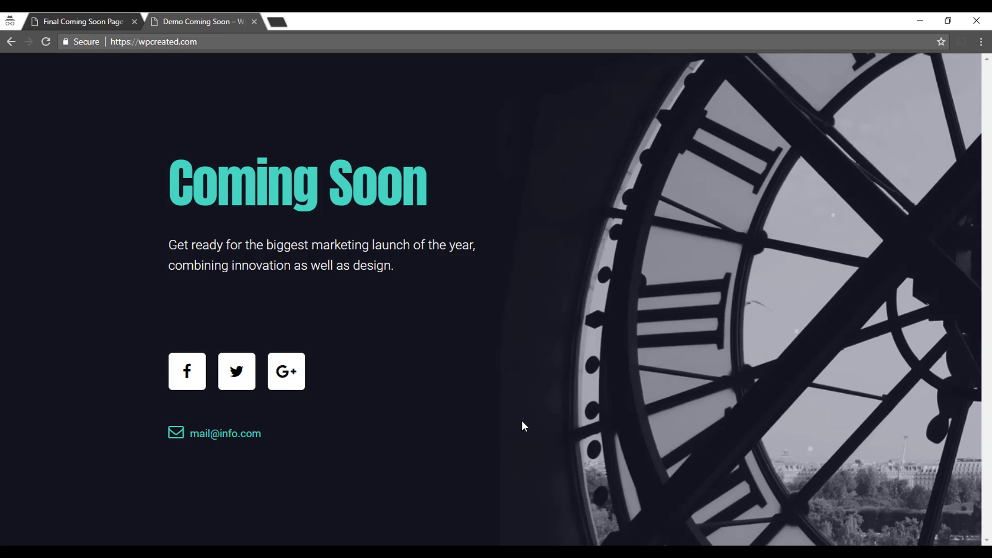
# Load wpcreated.com/about-us in the incognito window to check whether an inner page also shows the coming soon page
pyautogui.click(258, 42)
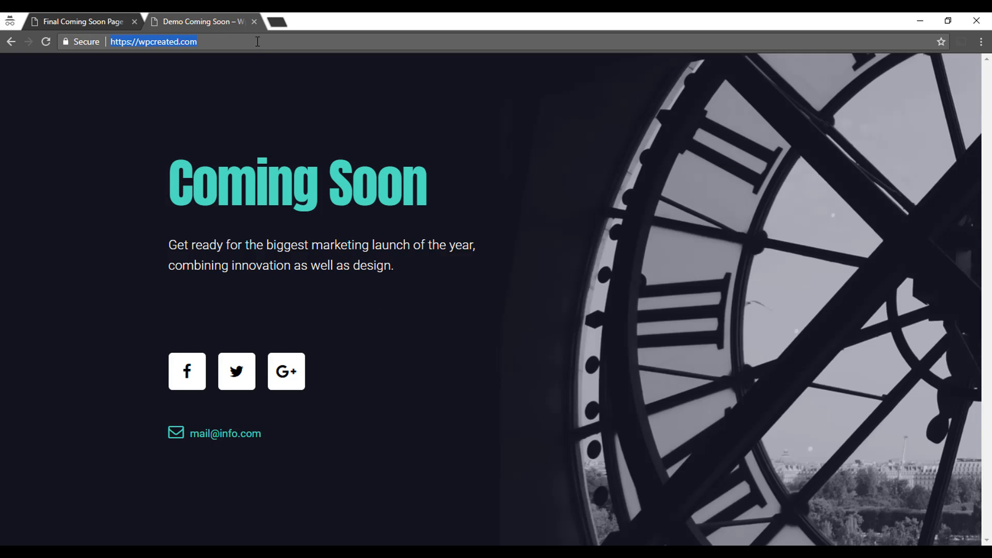
pyautogui.press('End')
pyautogui.write('/')
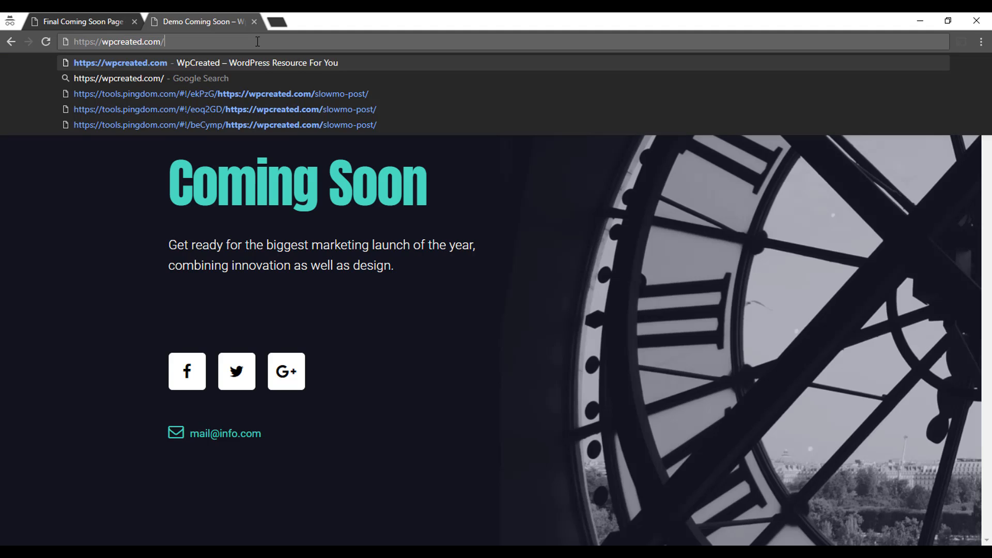
pyautogui.write('about')
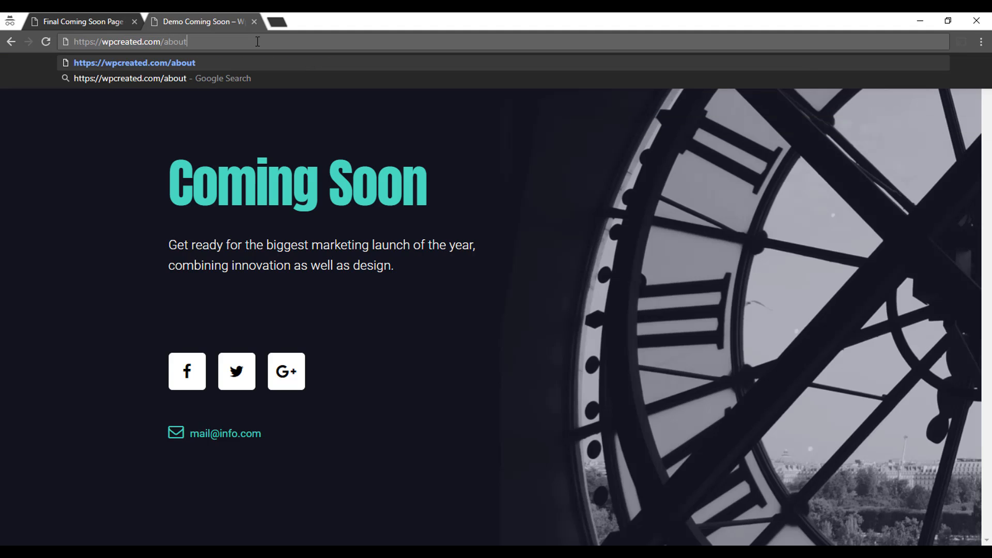
pyautogui.write('-us')
pyautogui.press('Return')
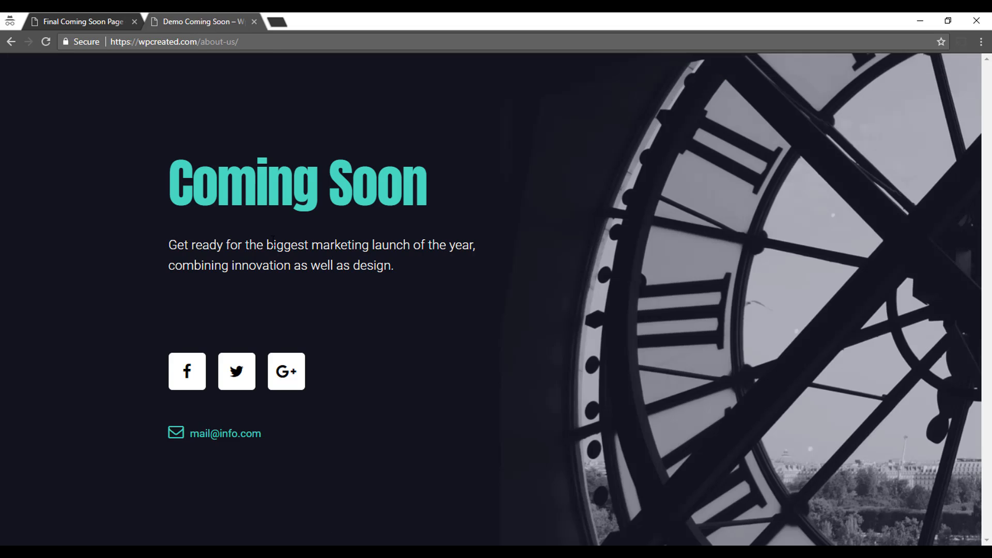
pyautogui.moveTo(251, 42); pyautogui.dragTo(201, 44)
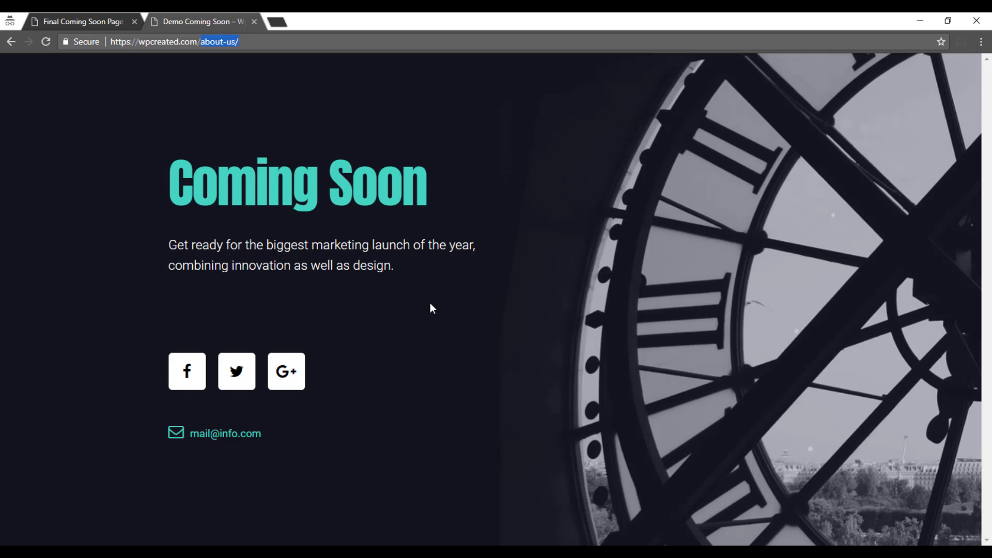
# Return to the maintenance mode settings and open the chosen Demo Coming Soon template for editing in Elementor
pyautogui.hotkey('alt', 'Tab')
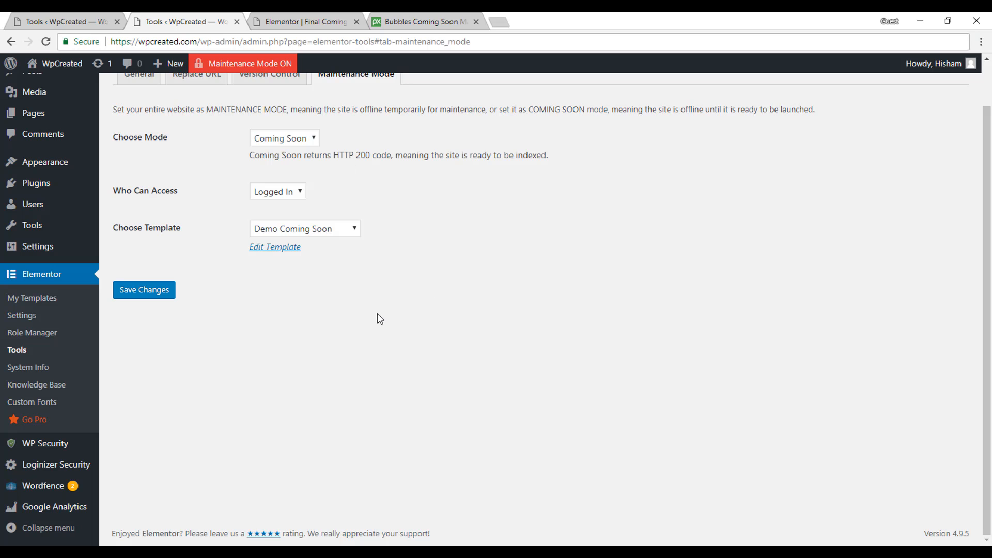
pyautogui.hotkey('alt', 'Tab')
pyautogui.hotkey('alt', 'Tab')
pyautogui.click(263, 249)
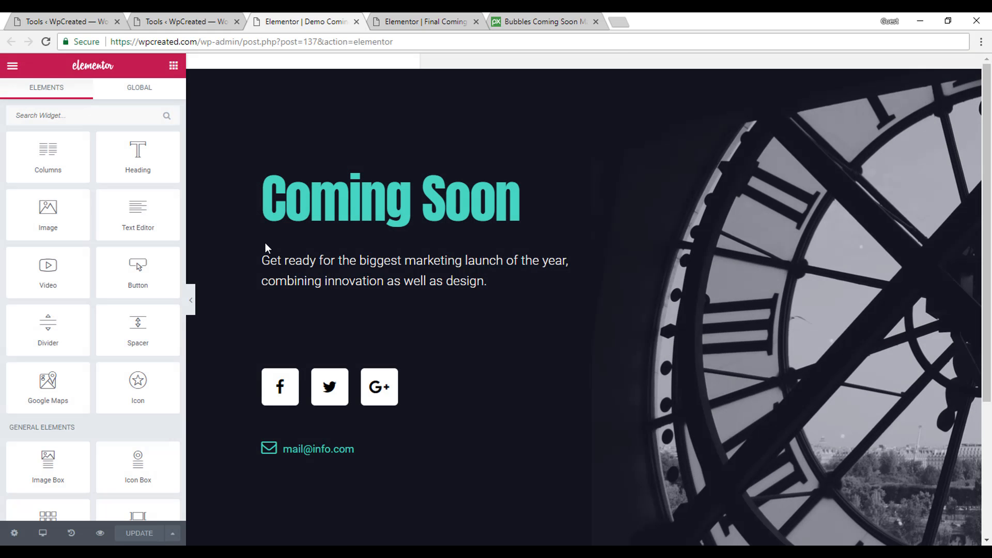
# Open the media library for the coming soon section's background image and look through the available images
pyautogui.click(553, 62)
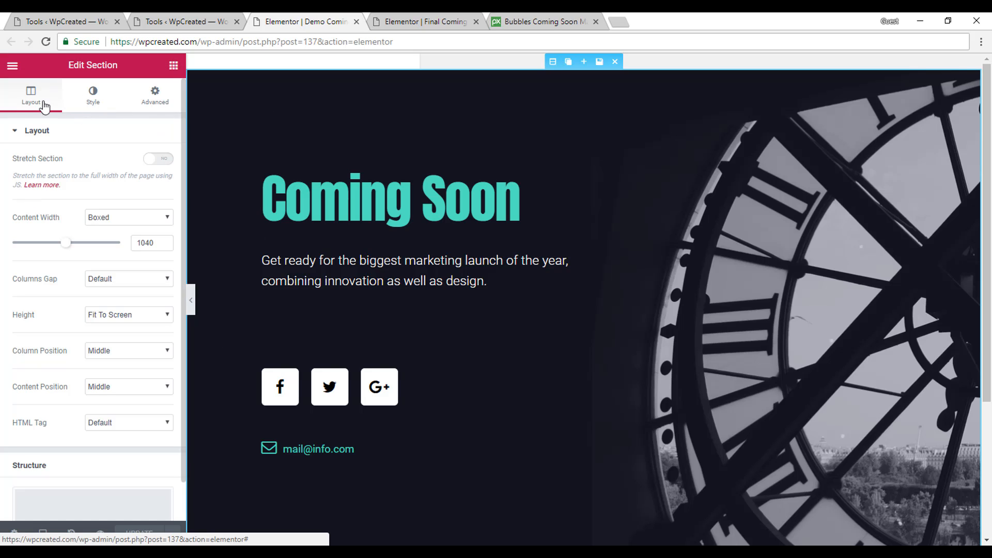
pyautogui.click(93, 106)
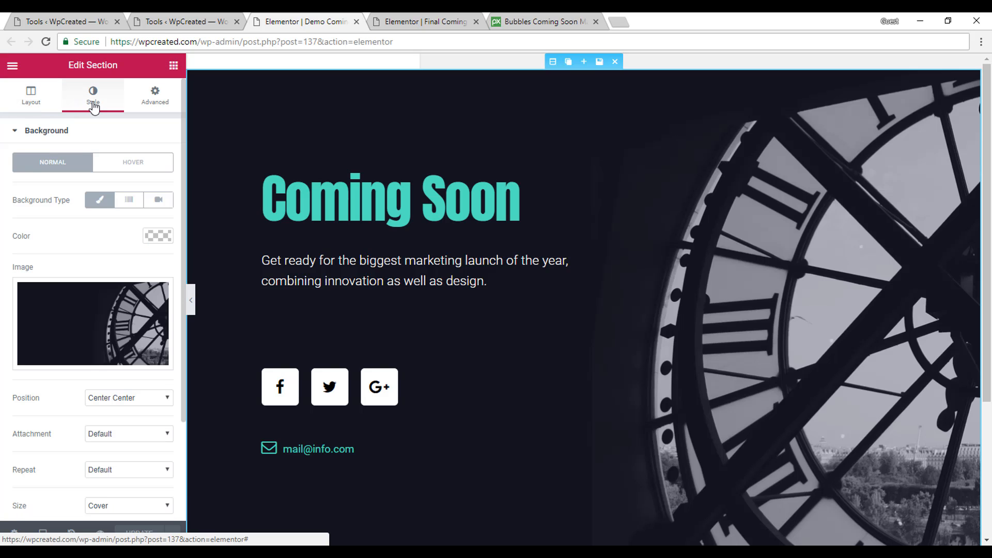
pyautogui.click(84, 325)
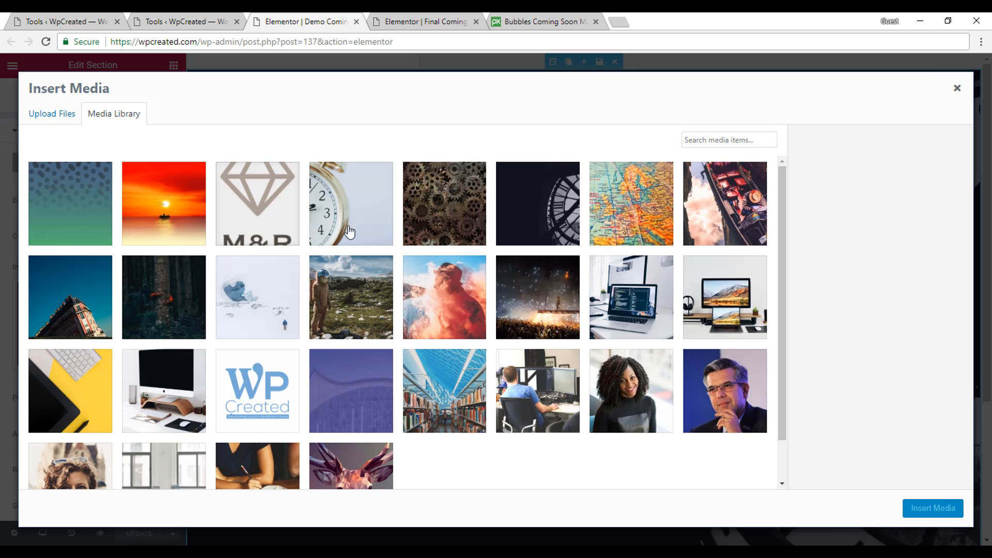
pyautogui.scroll(-1, 408, 282)
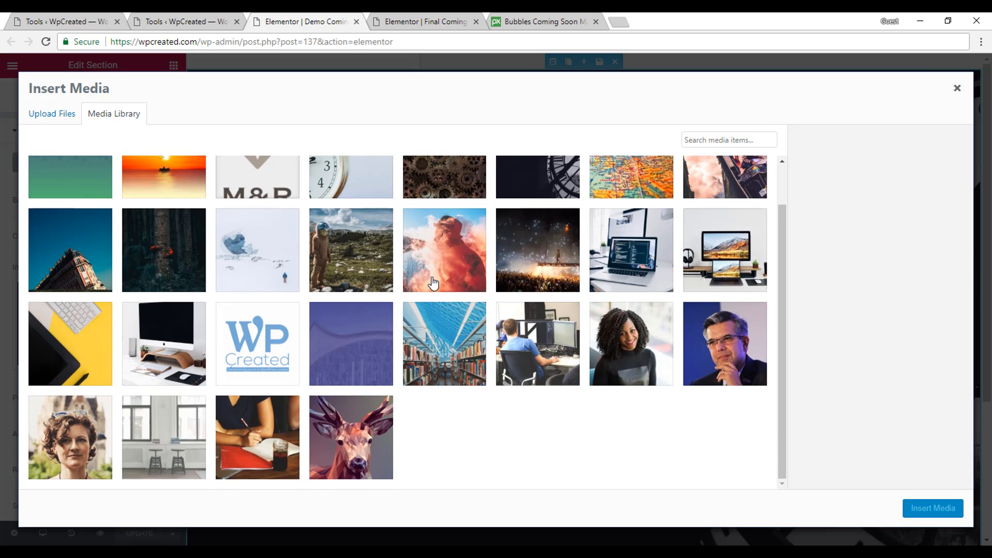
pyautogui.scroll(1, 433, 283)
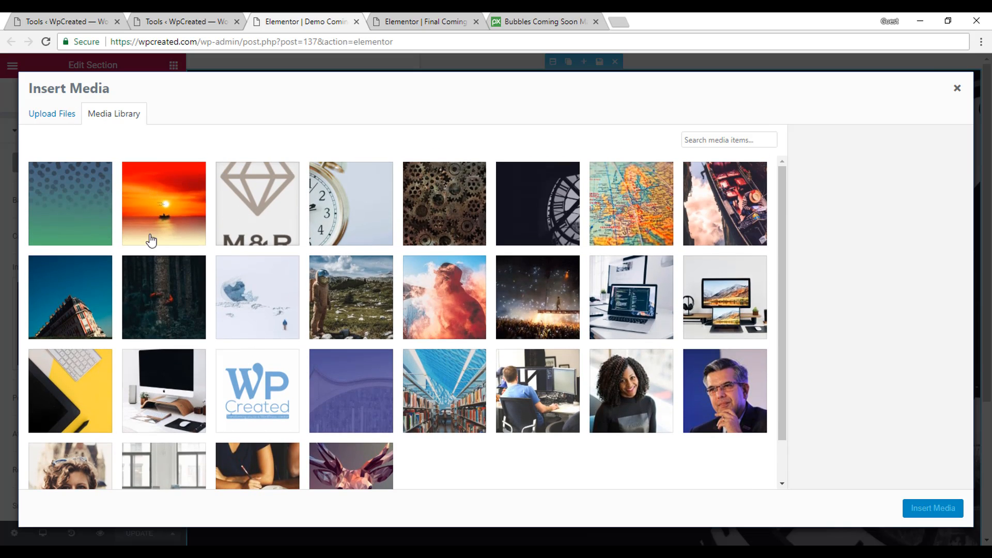
# Switch to the Pixabay site, go to its home page and browse the free stock photos
pyautogui.click(532, 16)
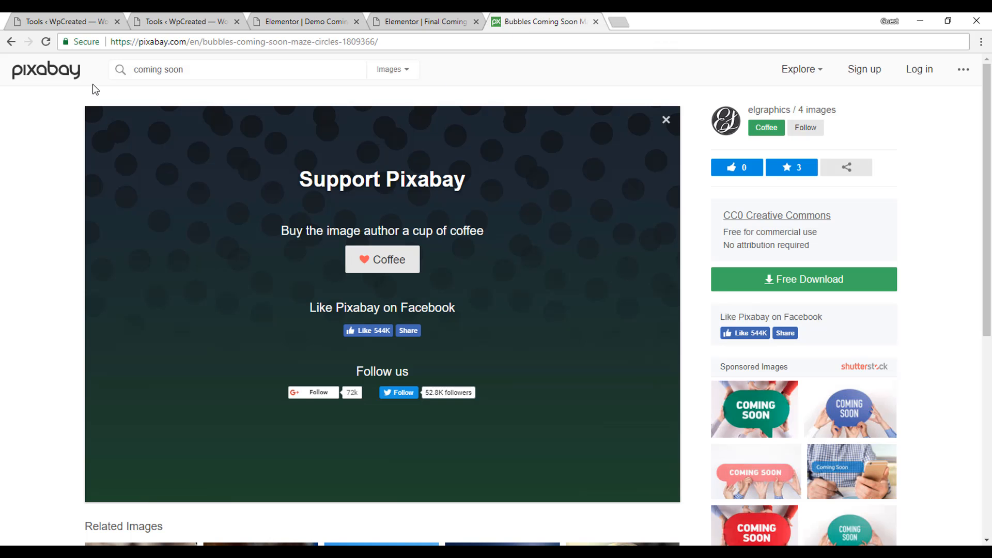
pyautogui.click(68, 71)
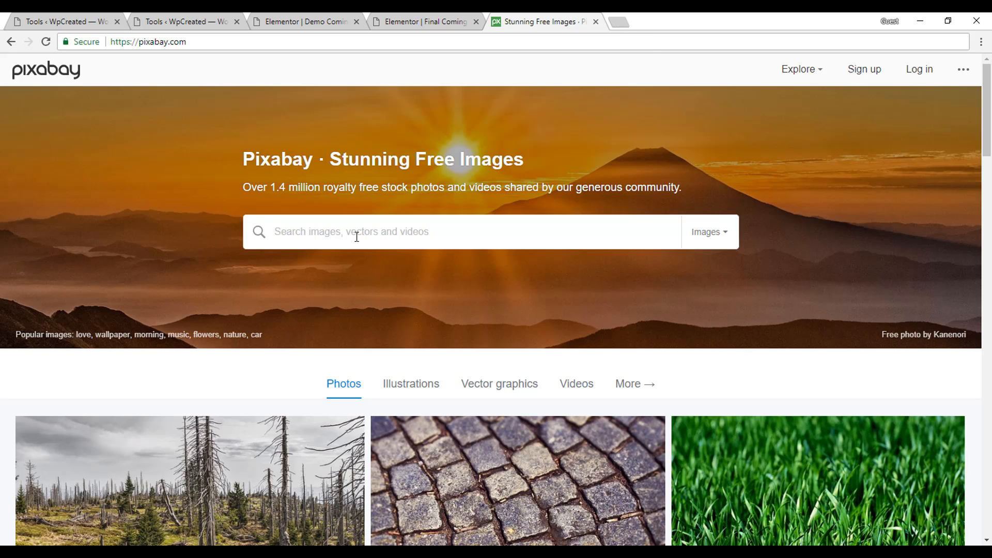
pyautogui.scroll(-7, 369, 383)
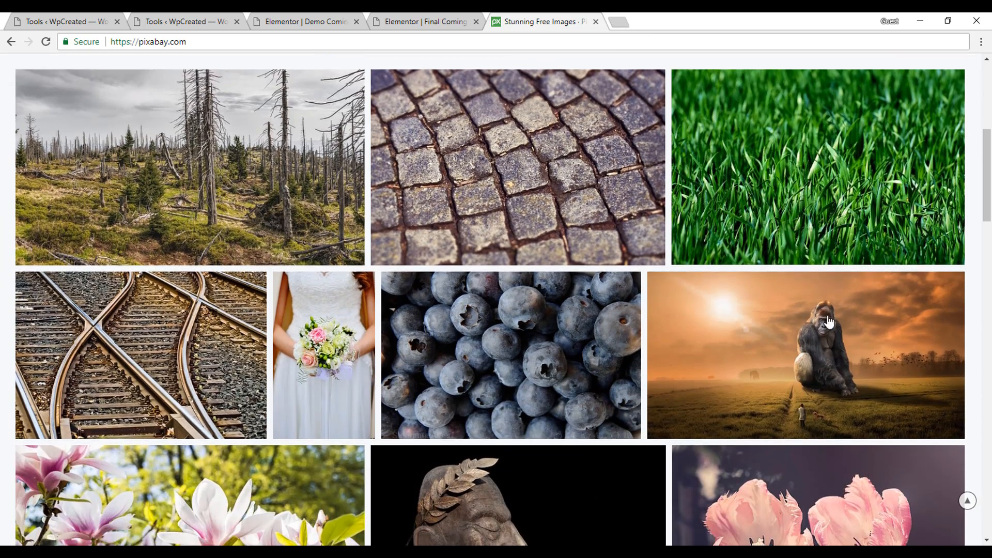
pyautogui.scroll(-10, 576, 299)
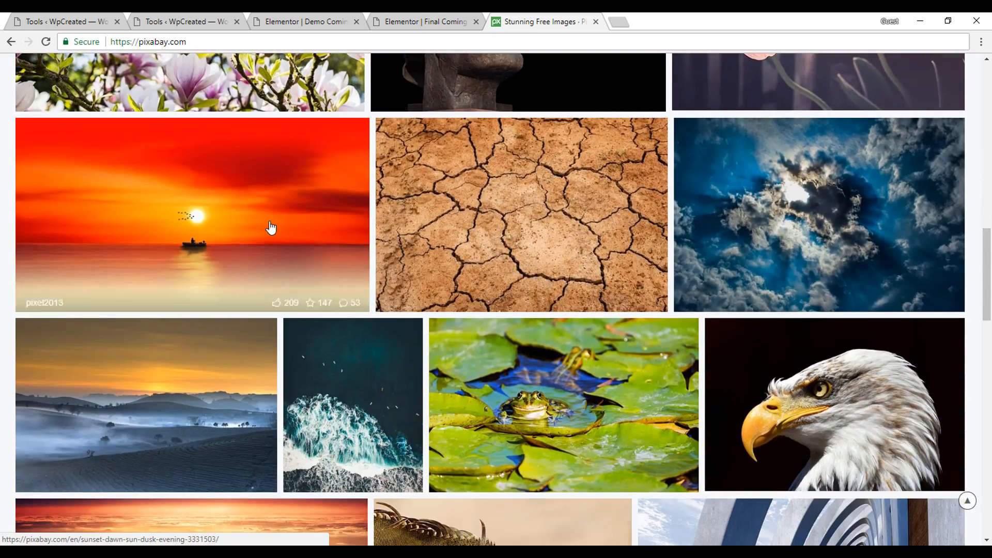
# Browse further through the Pixabay photos and open the page of the misty farm hills image by Quangpraha
pyautogui.scroll(-5, 580, 351)
pyautogui.scroll(3, 263, 184)
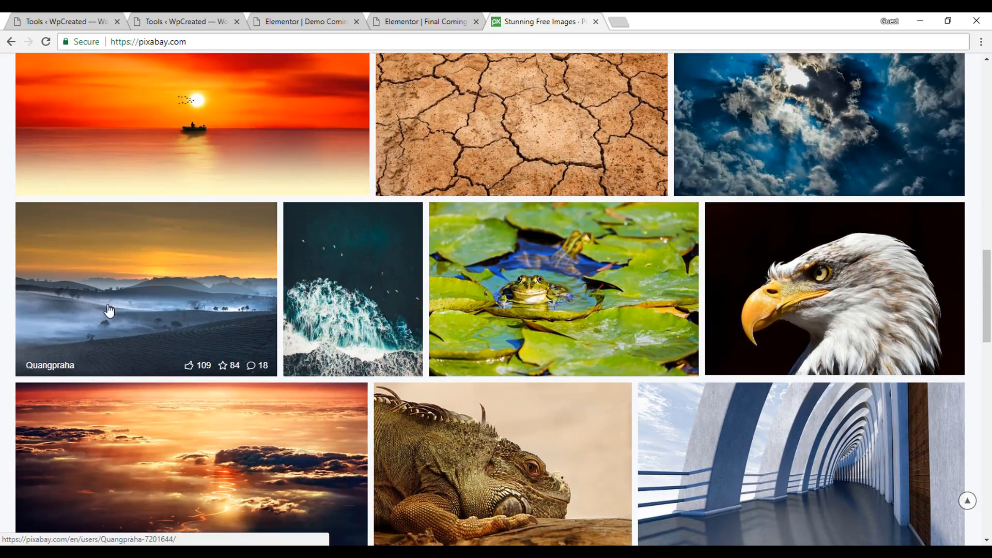
pyautogui.click(112, 298)
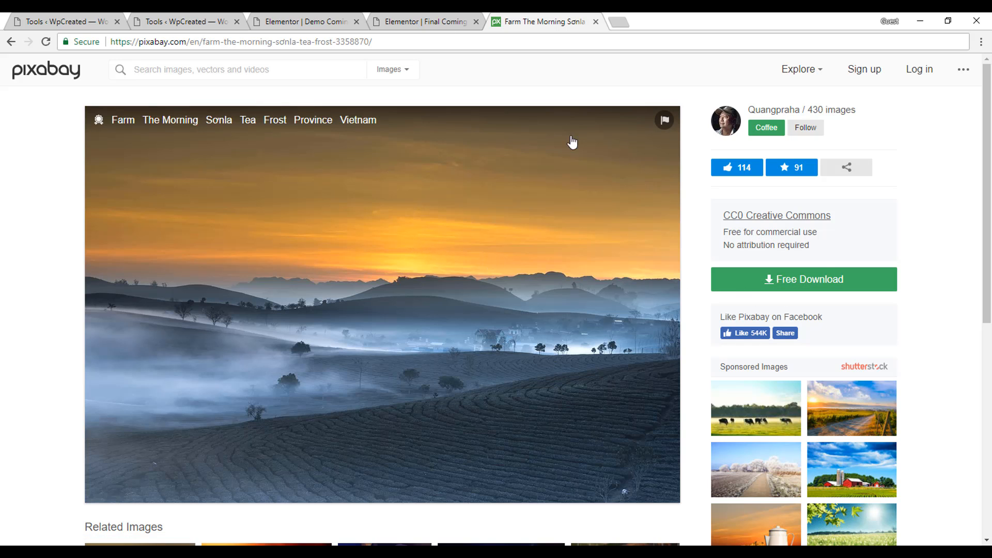
# Return to the Demo Coming Soon page in Elementor and insert bubbles-1809366_1920.jpg as the section's background image
pyautogui.click(99, 18)
pyautogui.click(199, 19)
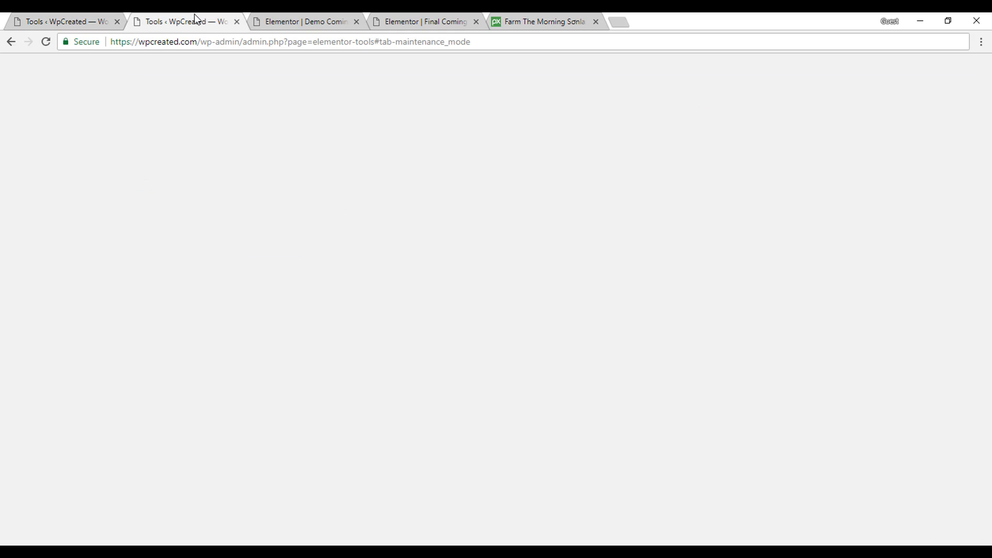
pyautogui.click(292, 17)
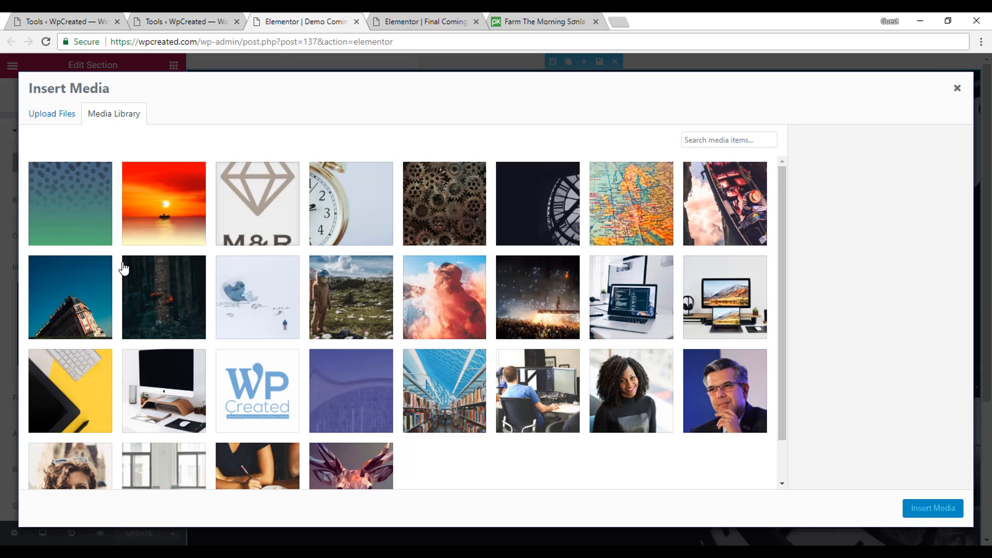
pyautogui.click(83, 217)
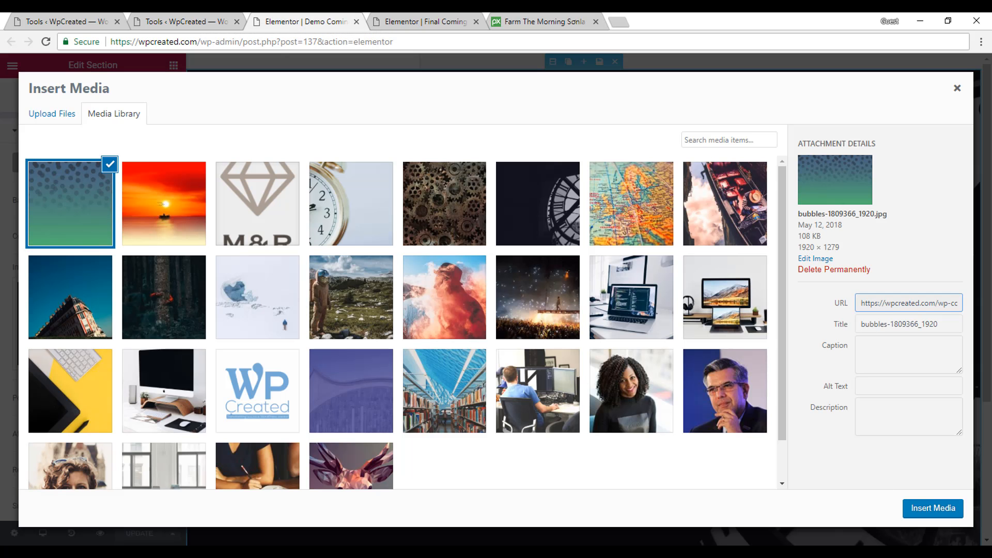
pyautogui.click(929, 508)
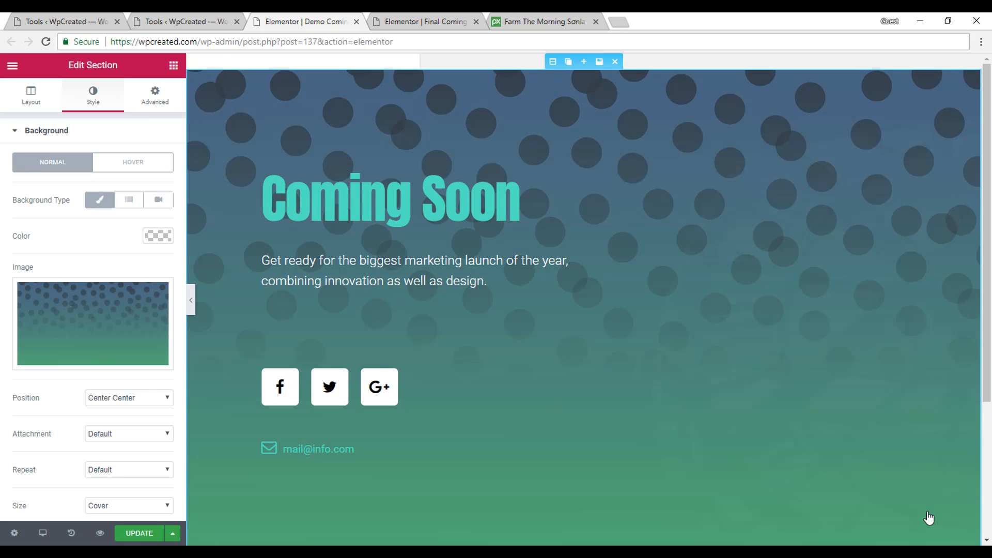
pyautogui.scroll(-3, 613, 148)
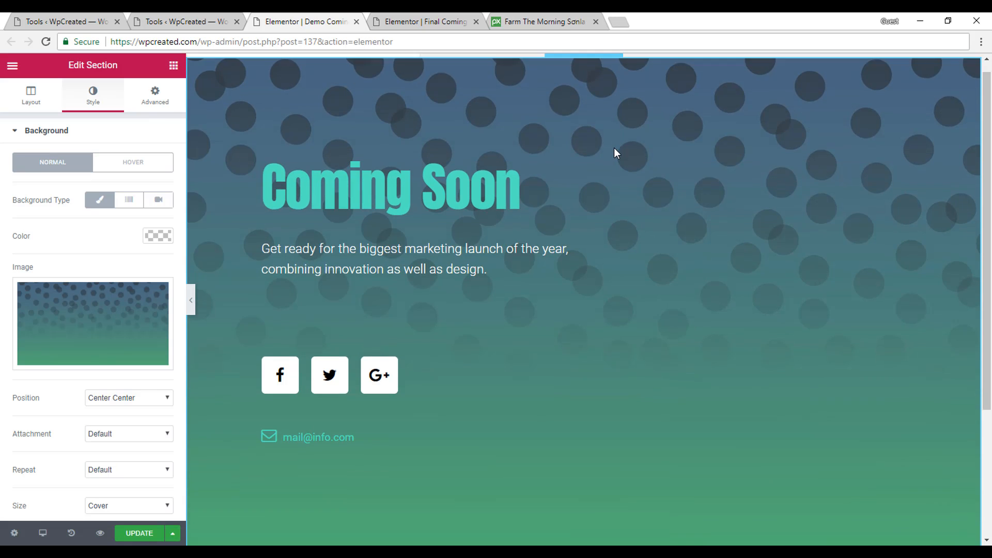
pyautogui.scroll(3, 613, 149)
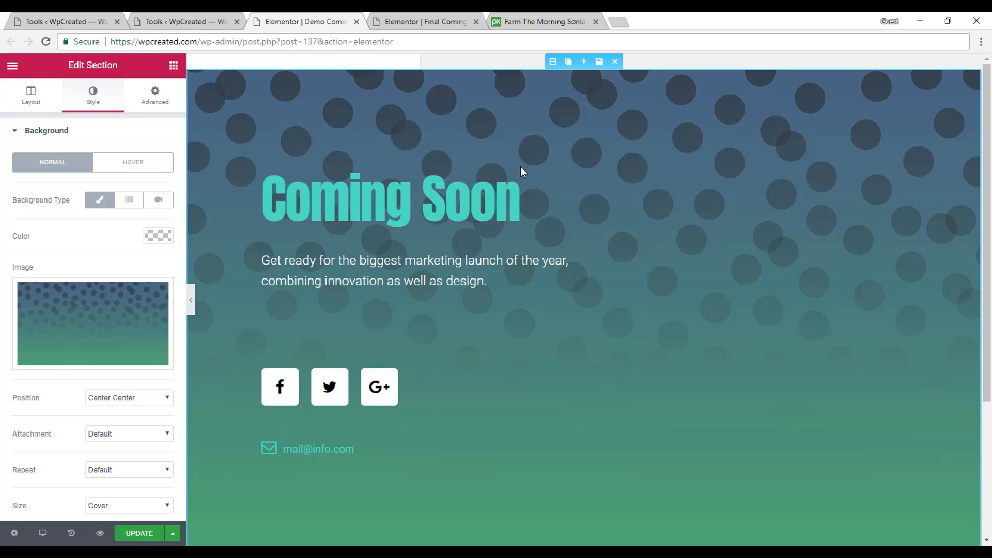
# Set the text color of the Coming Soon heading to white (#ffffff)
pyautogui.tripleClick(356, 202)
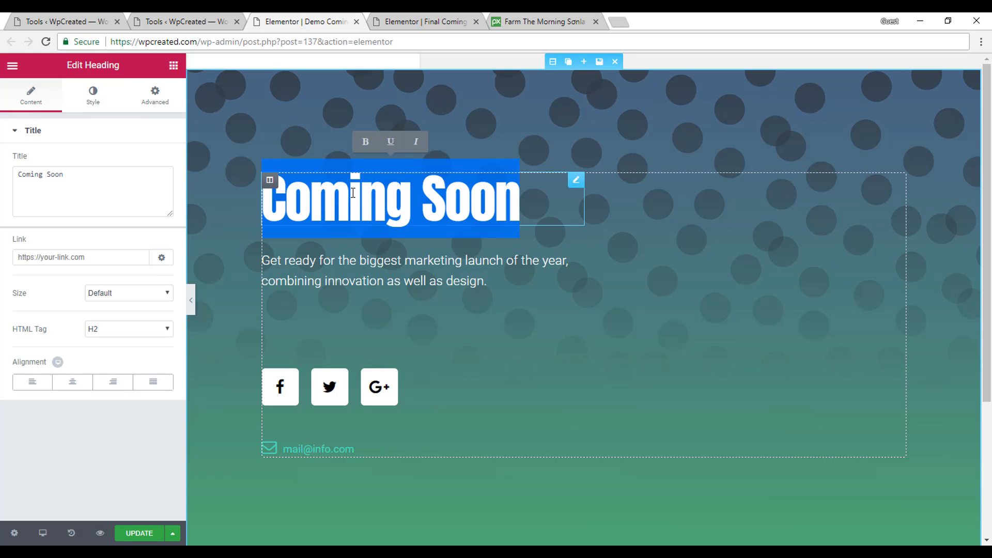
pyautogui.click(540, 274)
pyautogui.tripleClick(427, 205)
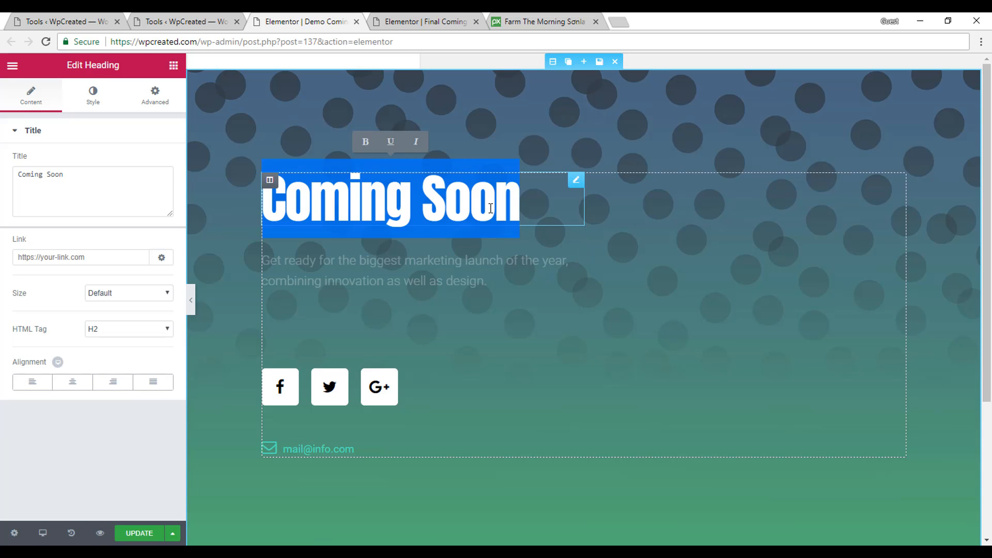
pyautogui.click(540, 204)
pyautogui.moveTo(576, 180)
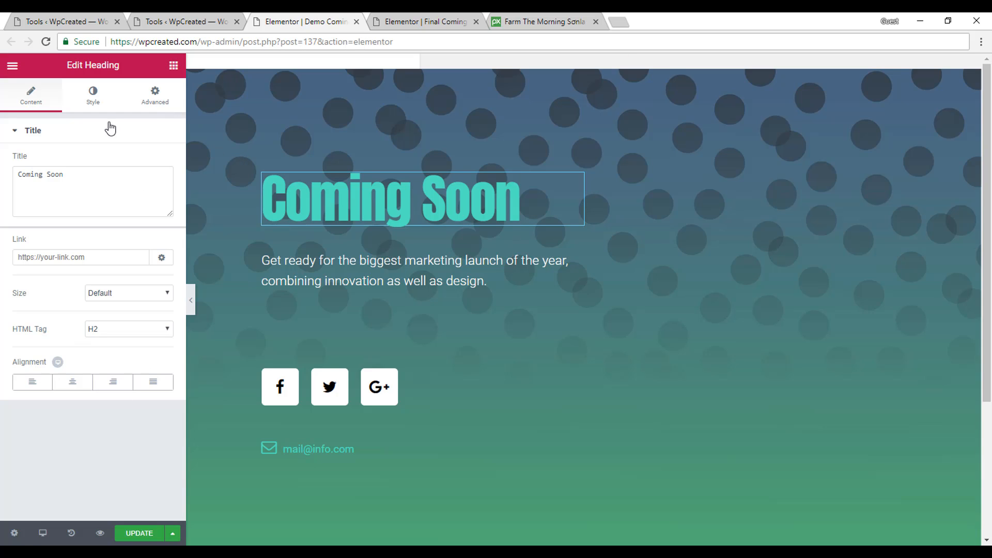
pyautogui.click(93, 97)
pyautogui.click(155, 160)
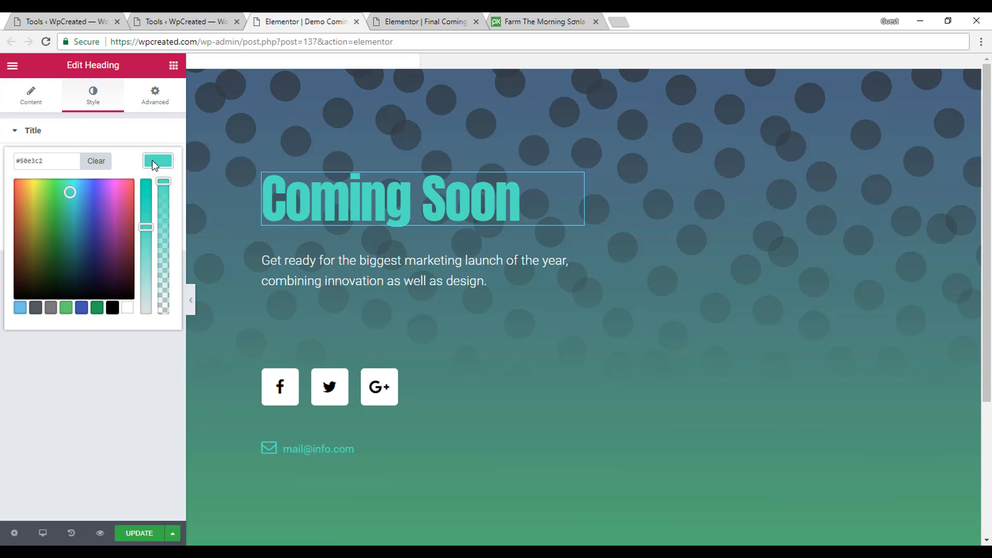
pyautogui.click(127, 310)
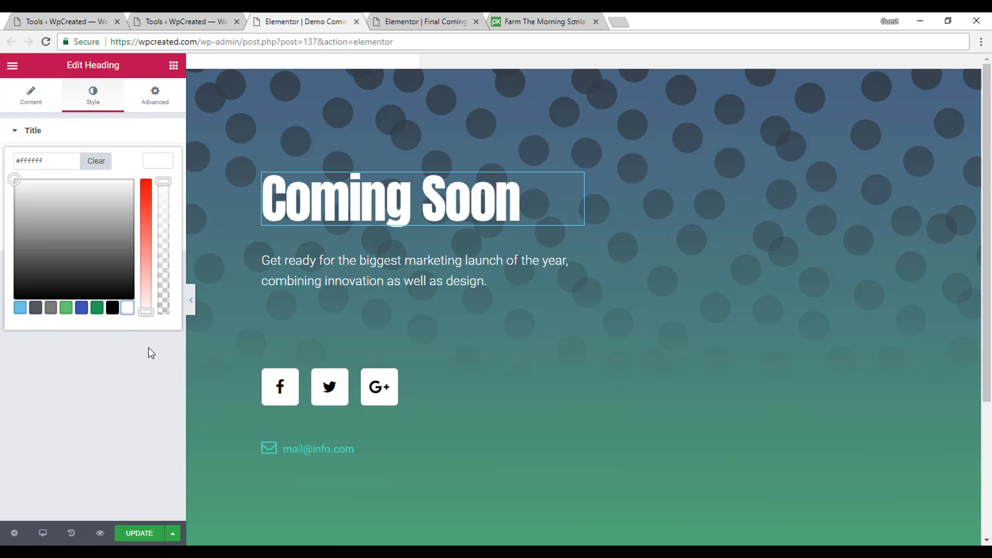
pyautogui.click(97, 357)
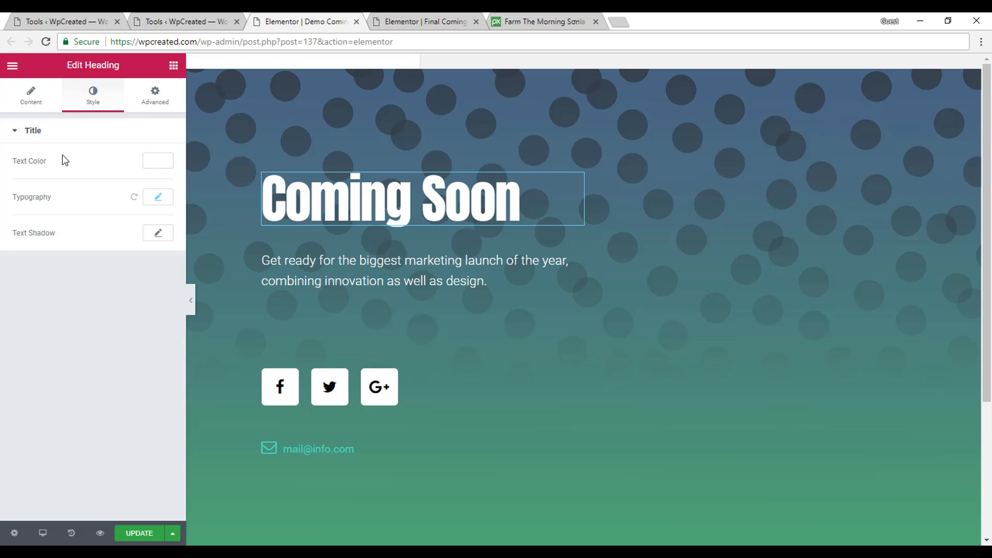
# Give the Coming Soon heading a black text shadow with 0.99 opacity, blur 16, horizontal 13 and vertical 13
pyautogui.click(158, 234)
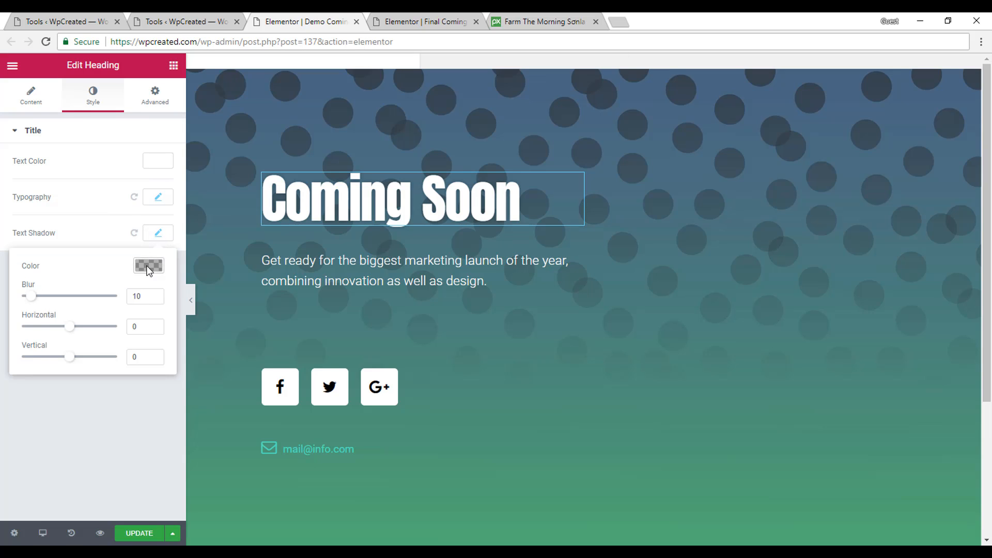
pyautogui.click(149, 266)
pyautogui.moveTo(153, 303); pyautogui.dragTo(153, 299)
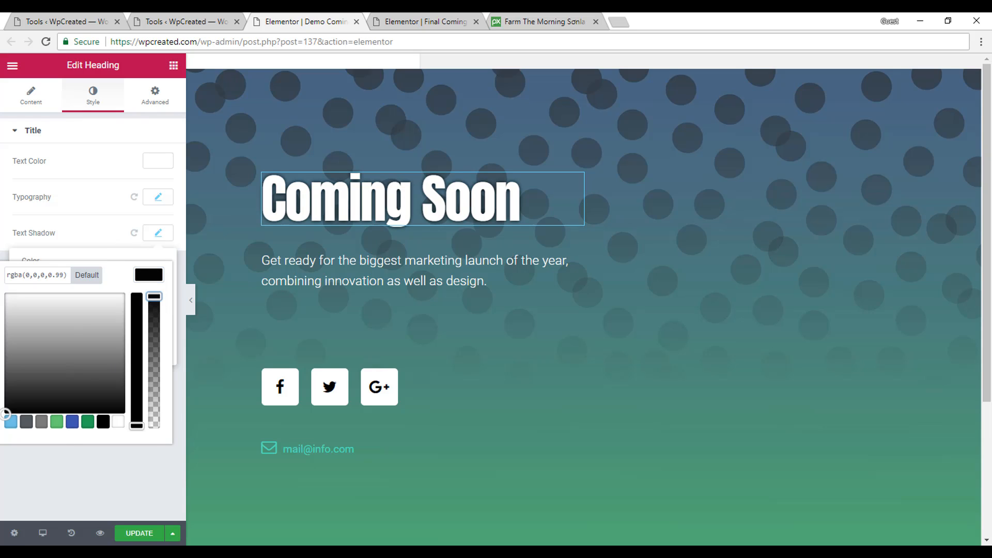
pyautogui.click(85, 474)
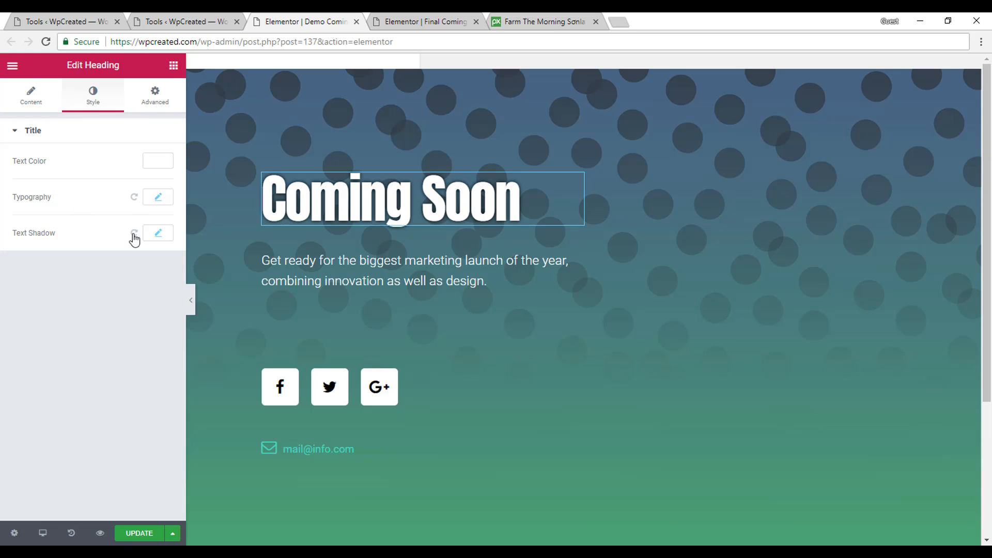
pyautogui.click(159, 233)
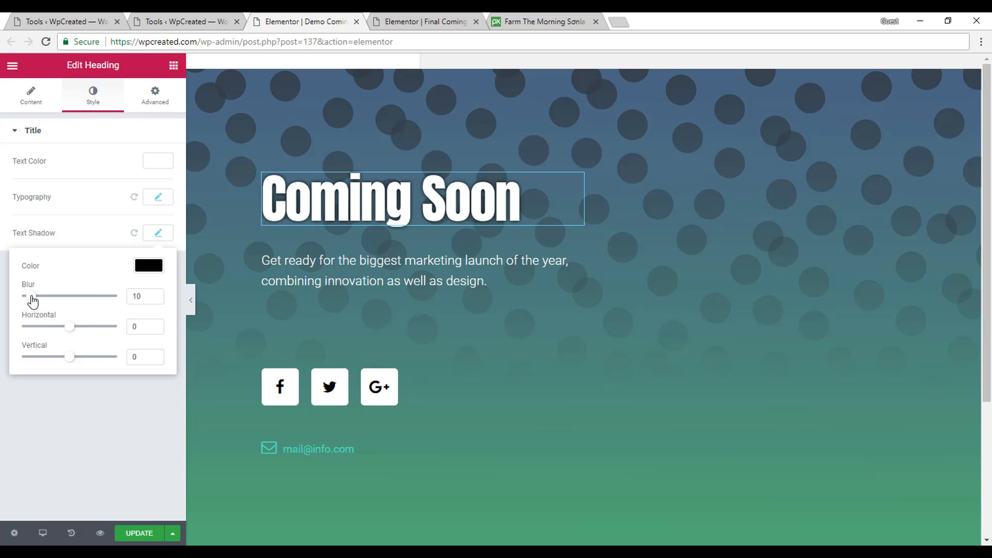
pyautogui.moveTo(33, 299); pyautogui.dragTo(75, 327)
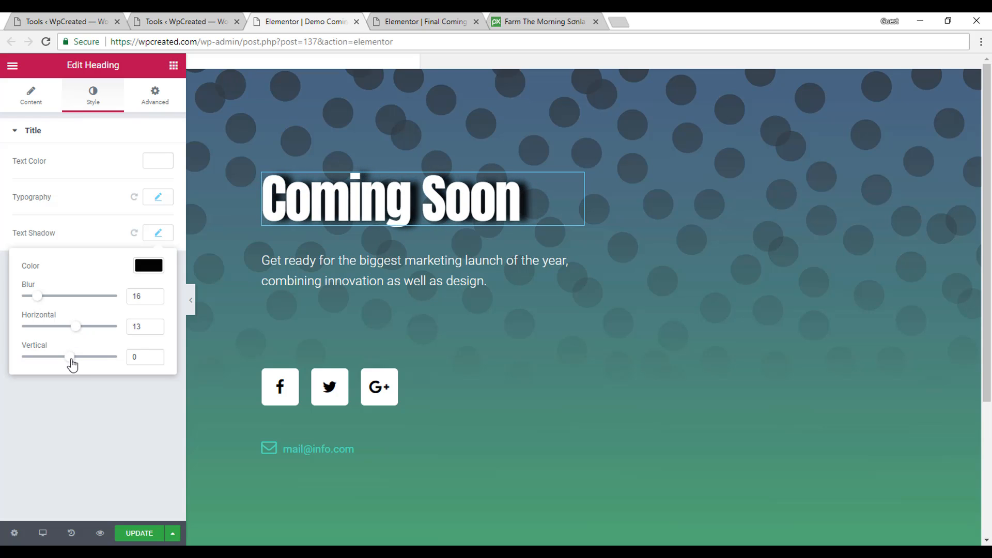
pyautogui.moveTo(75, 361); pyautogui.dragTo(77, 358)
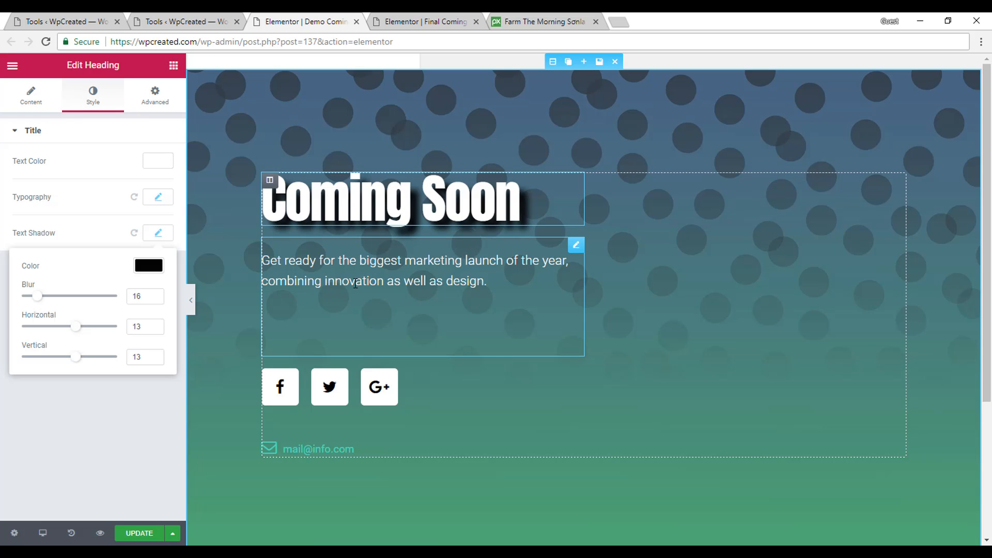
# Replace the intro paragraph with "Hang tight, we are almost ready to launch… You will not regret the wait!" copied from the finished page in incognito
pyautogui.click(297, 280)
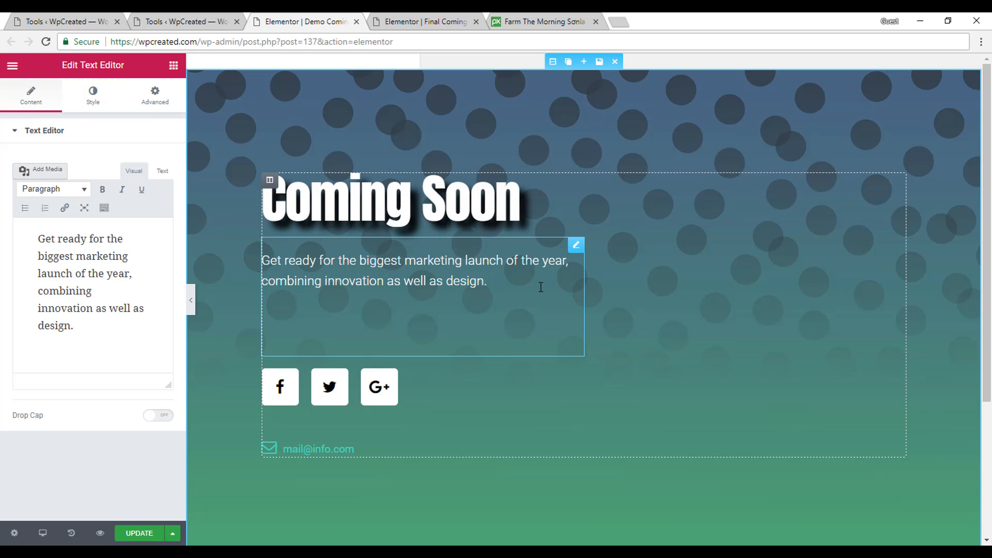
pyautogui.moveTo(511, 279); pyautogui.dragTo(191, 231)
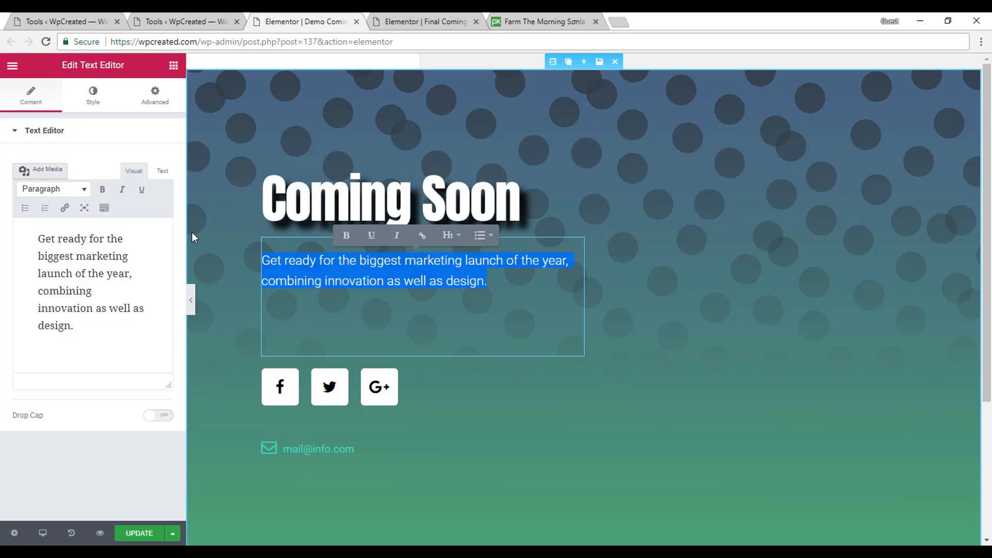
pyautogui.hotkey('alt', 'Tab')
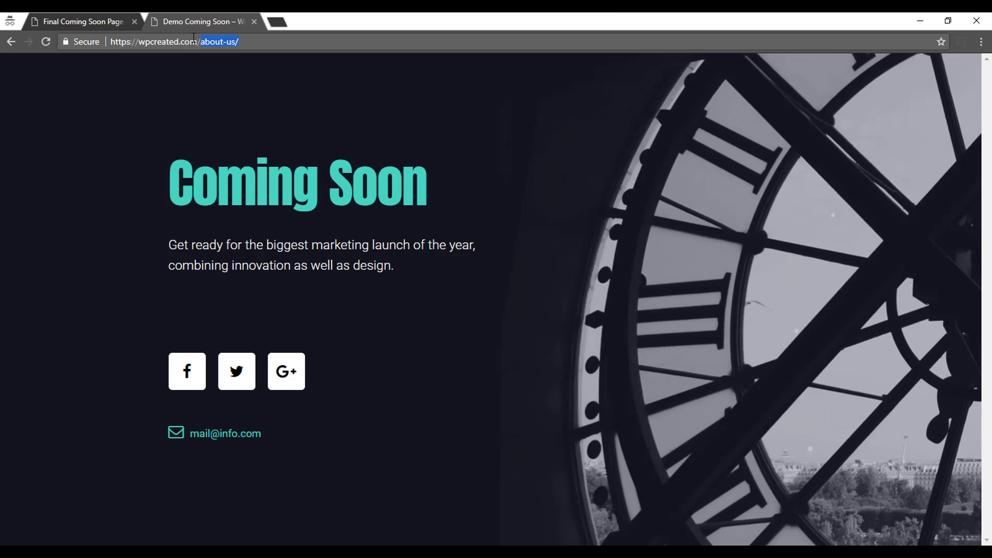
pyautogui.press('BackSpace')
pyautogui.press('Return')
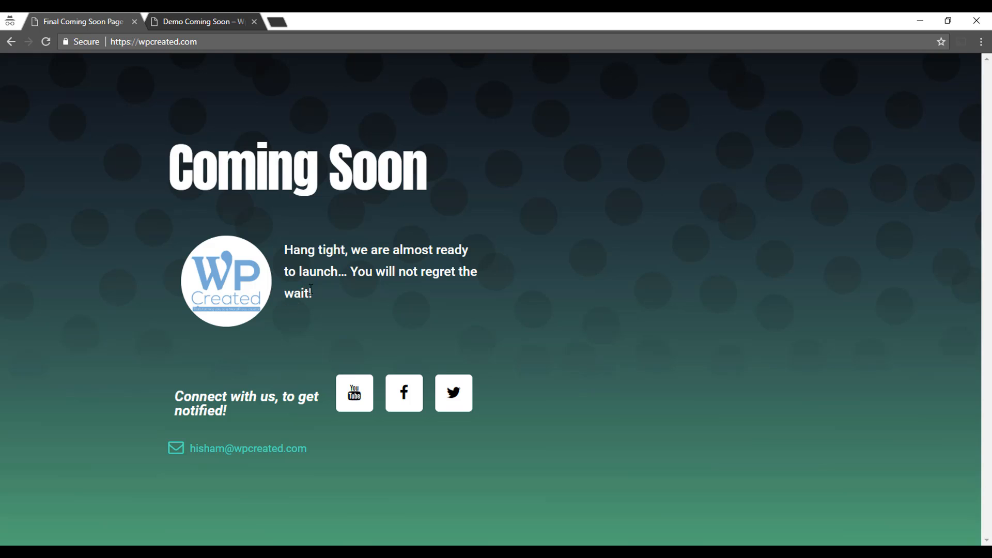
pyautogui.moveTo(293, 305); pyautogui.dragTo(265, 264)
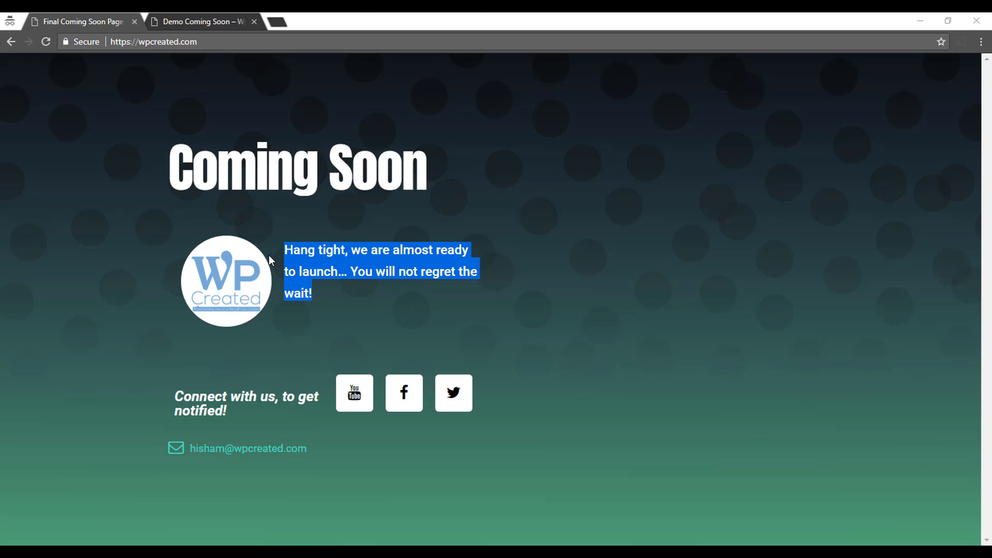
pyautogui.hotkey('alt', 'Tab')
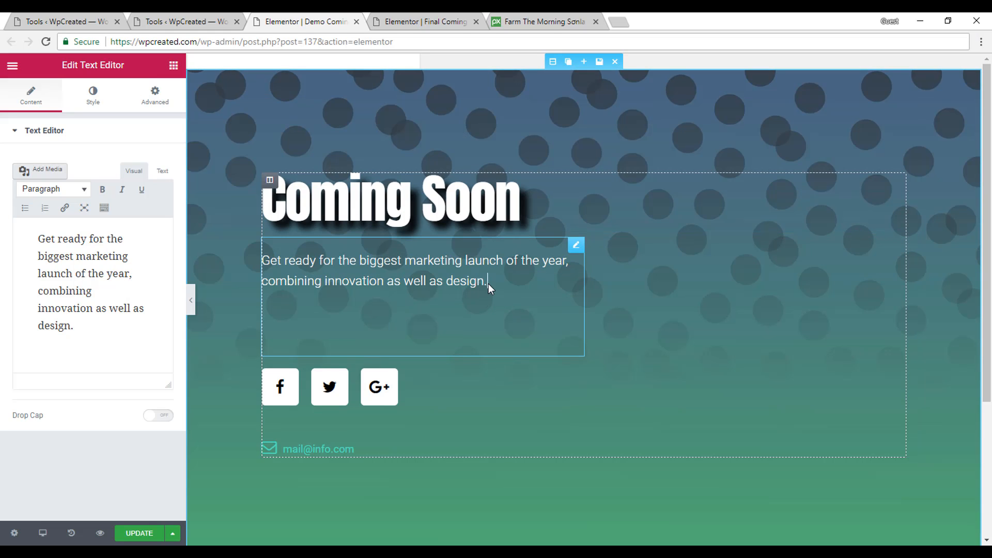
pyautogui.hotkey('ctrl', 'a')
pyautogui.press('BackSpace')
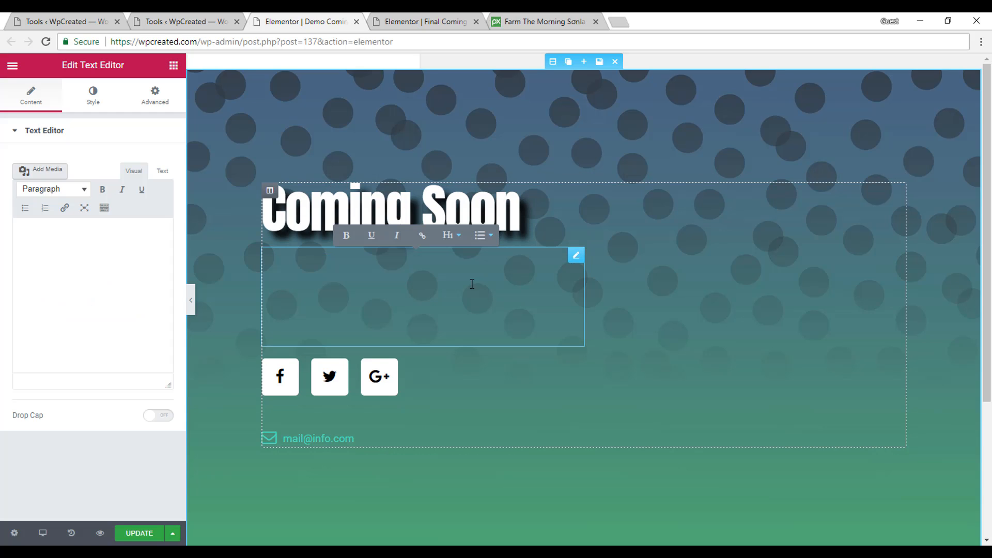
pyautogui.write('Hang tight, we are almost ready to launch… You will not regret the wait!')
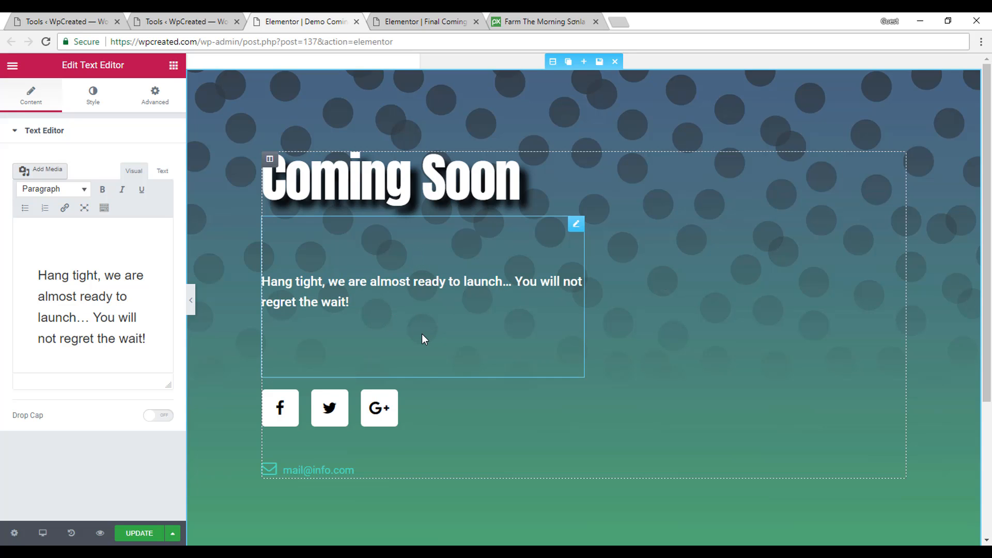
# Check the logo placement on the finished page and add an Image widget between the Coming Soon heading and the paragraph
pyautogui.hotkey('alt', 'Tab')
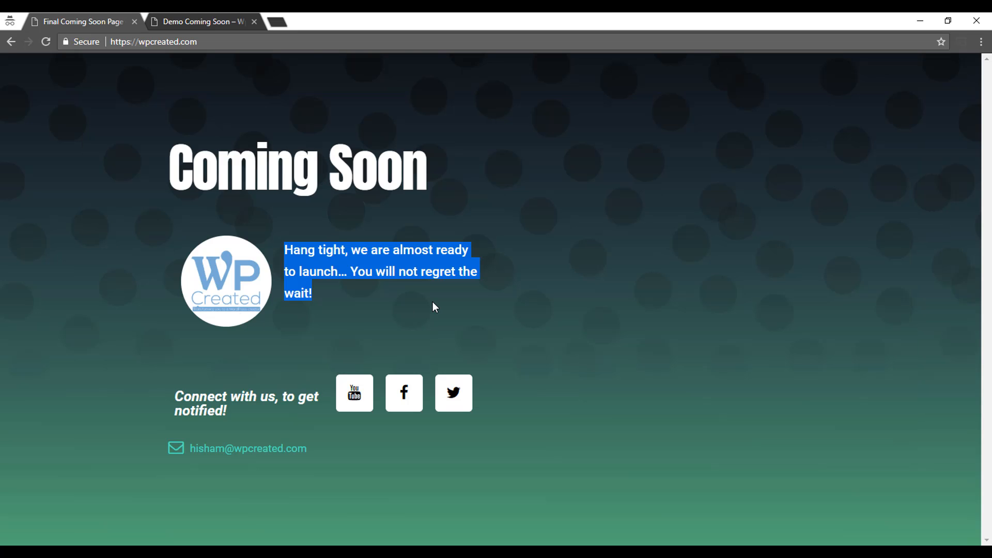
pyautogui.click(220, 205)
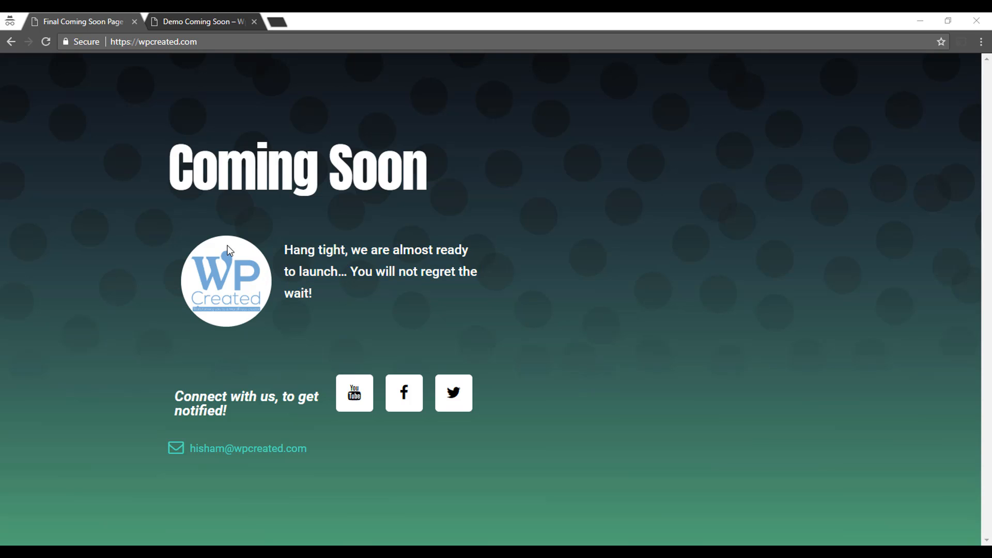
pyautogui.hotkey('alt', 'Tab')
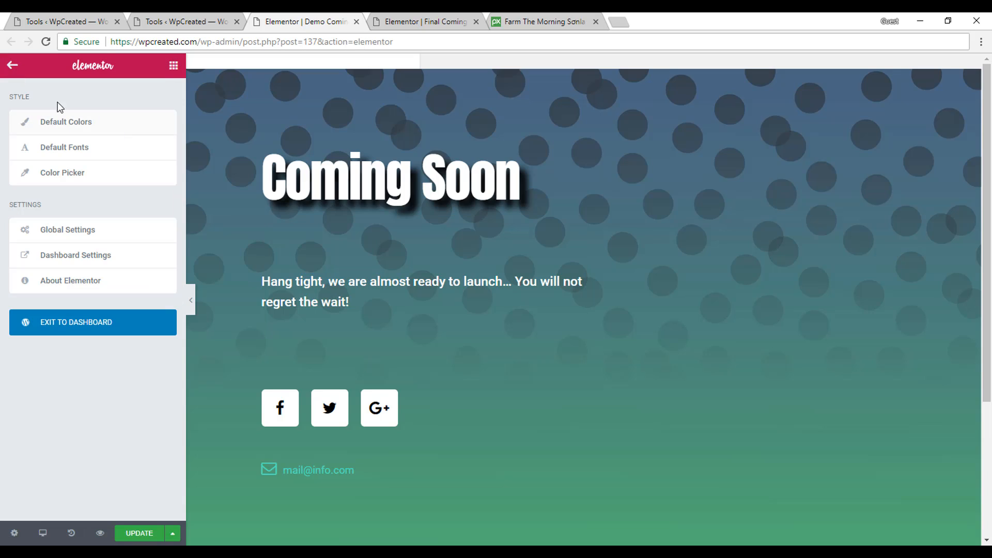
pyautogui.click(173, 65)
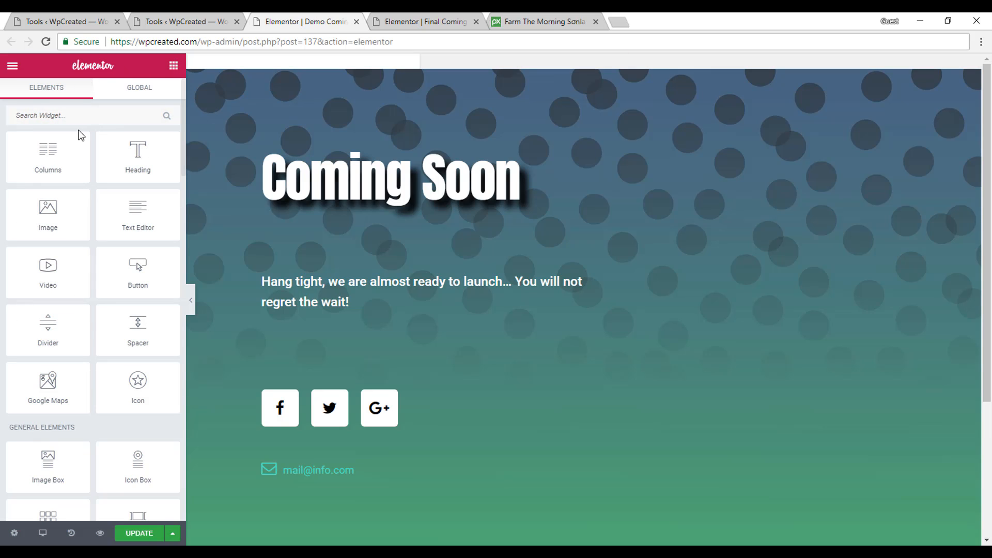
pyautogui.scroll(-6, 92, 363)
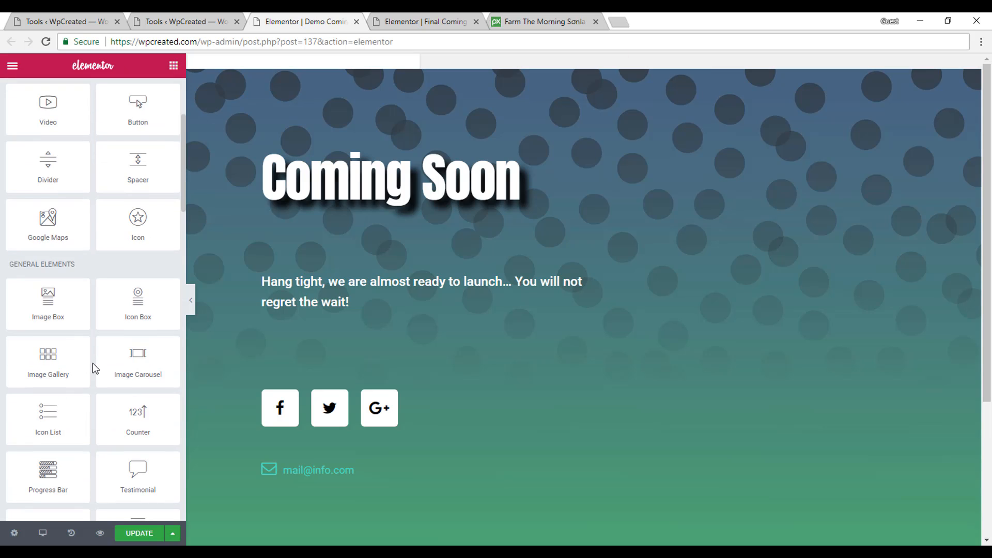
pyautogui.scroll(6, 92, 363)
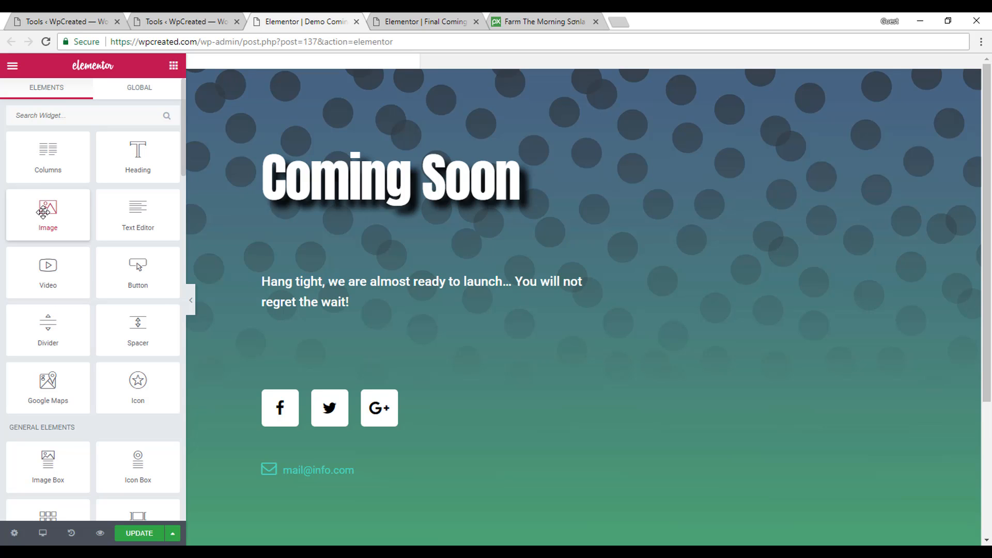
pyautogui.moveTo(43, 212); pyautogui.dragTo(312, 250)
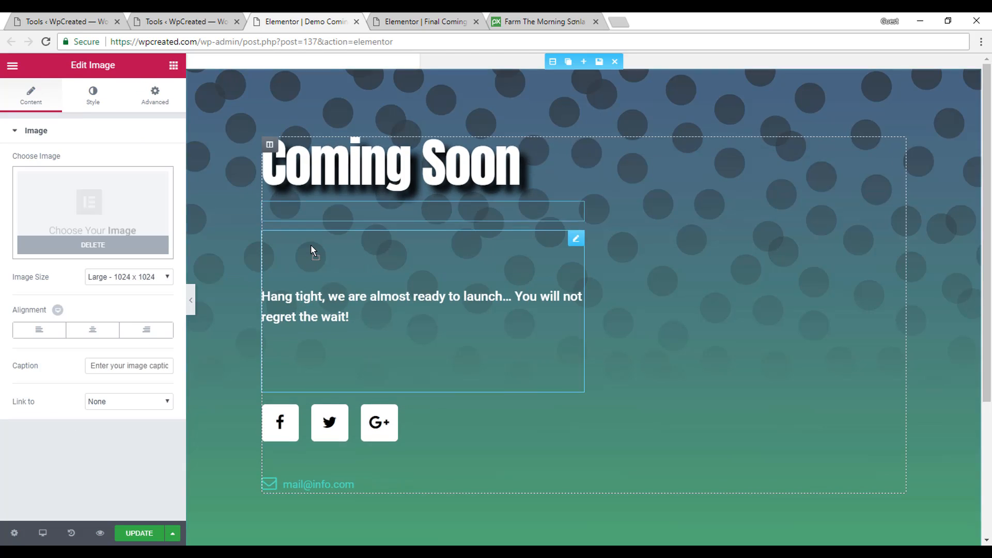
# Set the image widget's size to Thumbnail - 150 x 150 and insert the WP Created logo logox201.png from the media library
pyautogui.click(119, 278)
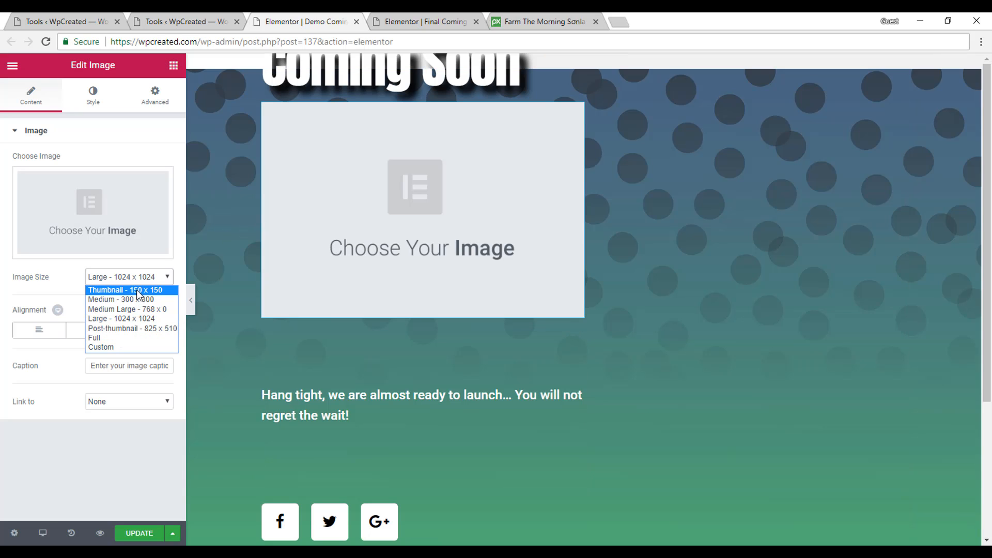
pyautogui.click(139, 290)
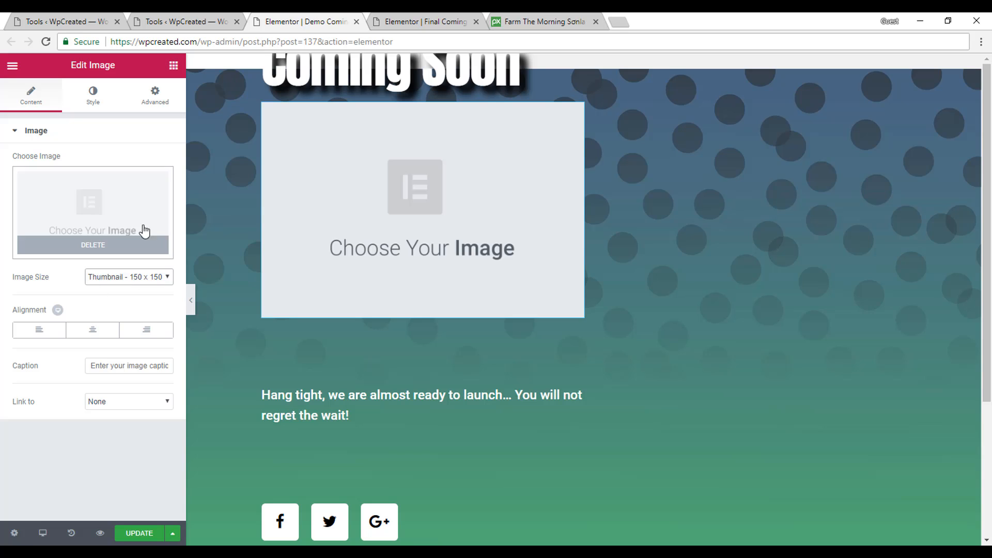
pyautogui.click(86, 230)
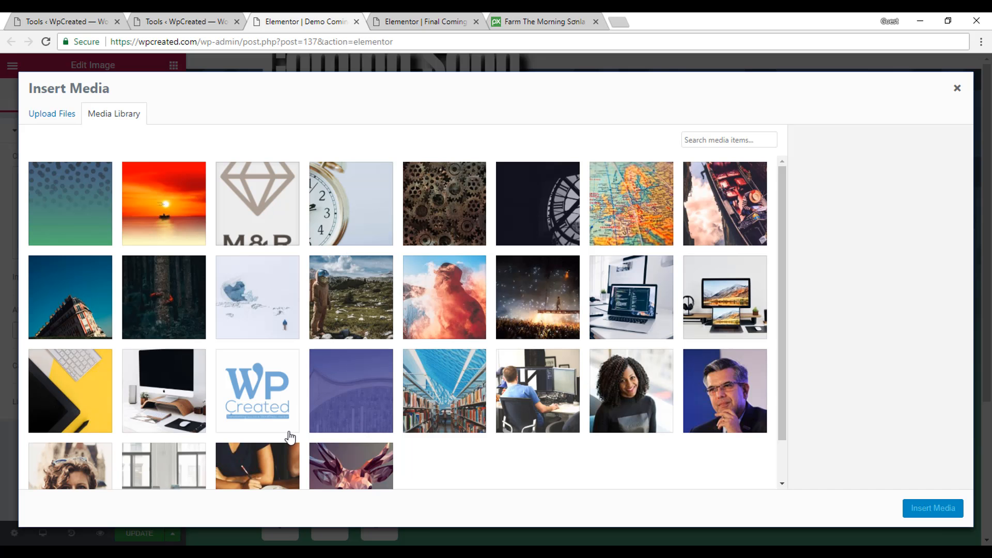
pyautogui.click(264, 389)
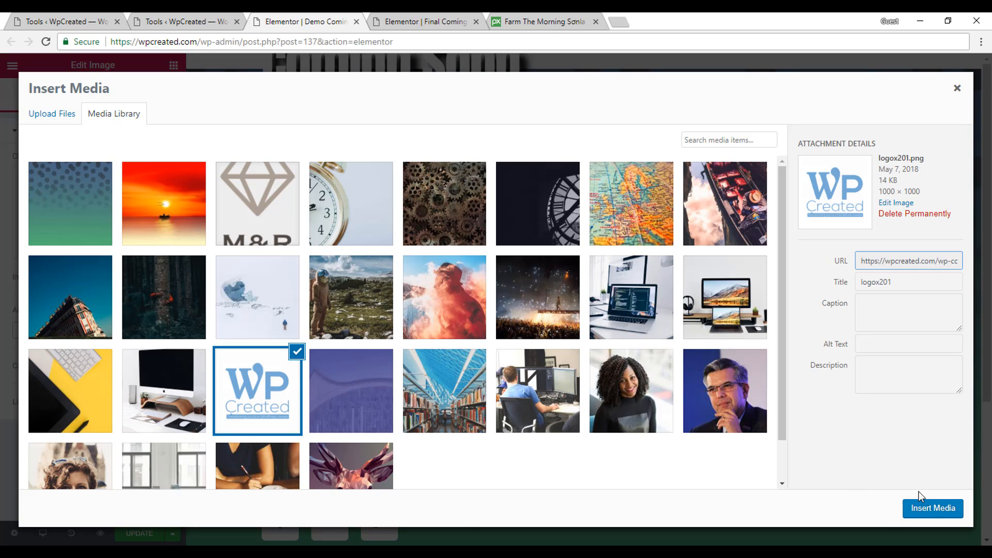
pyautogui.click(926, 511)
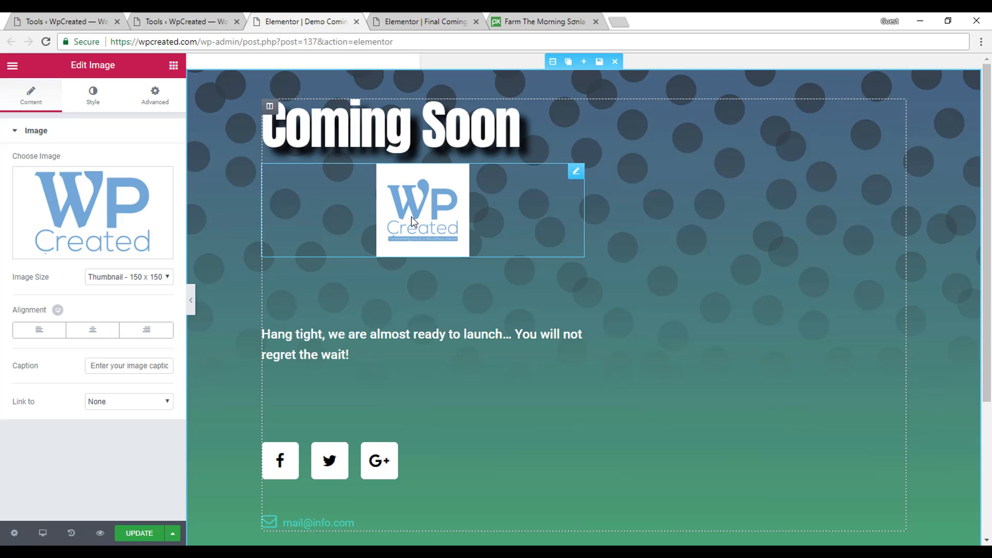
# Compare the logo's shape with the finished page and set its border radius to 120 px on all corners
pyautogui.hotkey('alt', 'Tab')
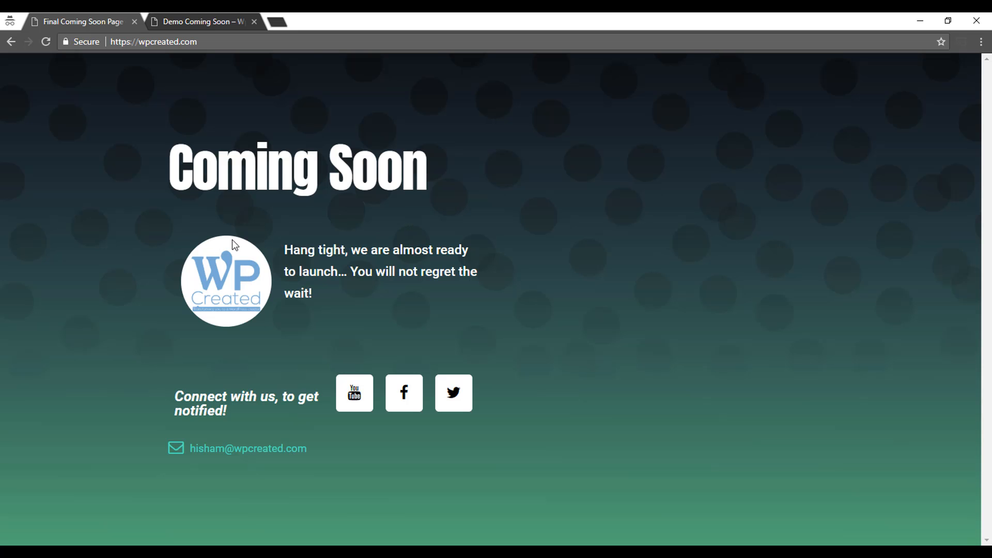
pyautogui.hotkey('alt', 'Tab')
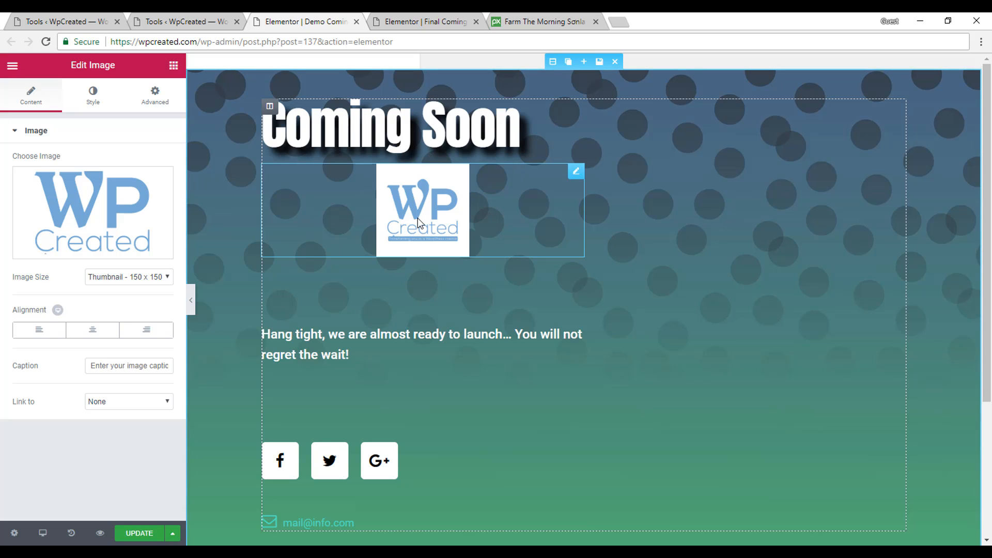
pyautogui.click(95, 101)
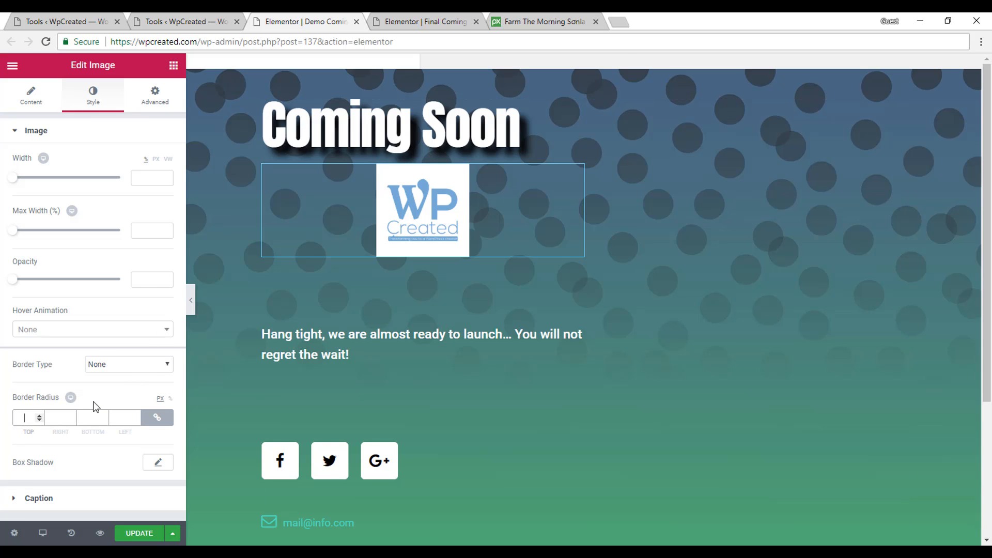
pyautogui.click(39, 415)
pyautogui.moveTo(39, 415); pyautogui.dragTo(40, 415)
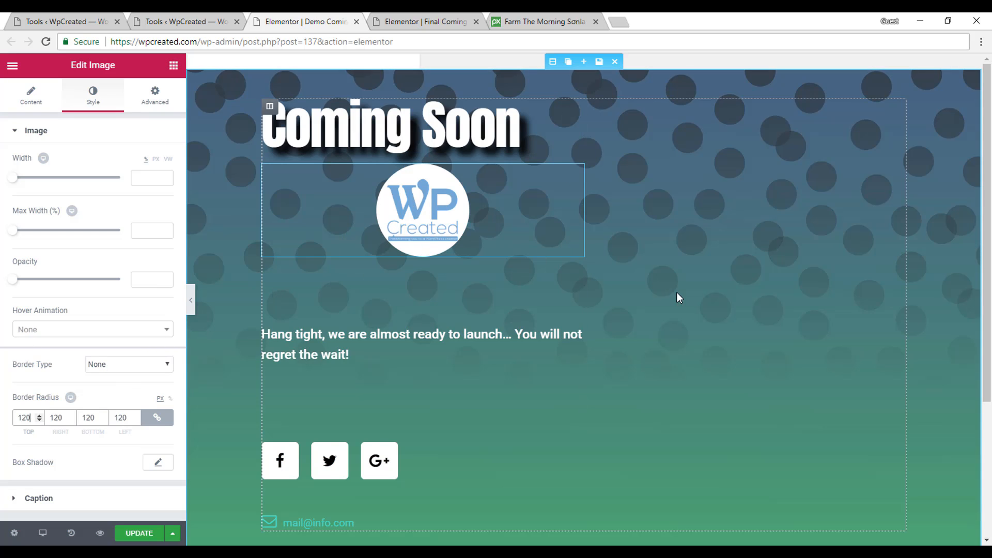
# Check the logo and text layout on the finished page and add a two-column inner section between the Coming Soon heading and the logo
pyautogui.hotkey('alt', 'Tab')
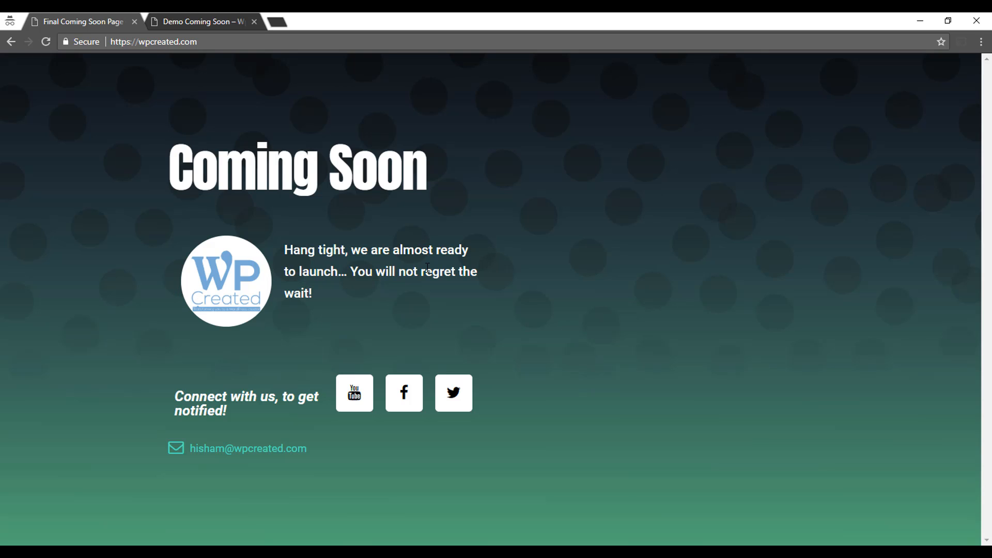
pyautogui.hotkey('alt', 'Tab')
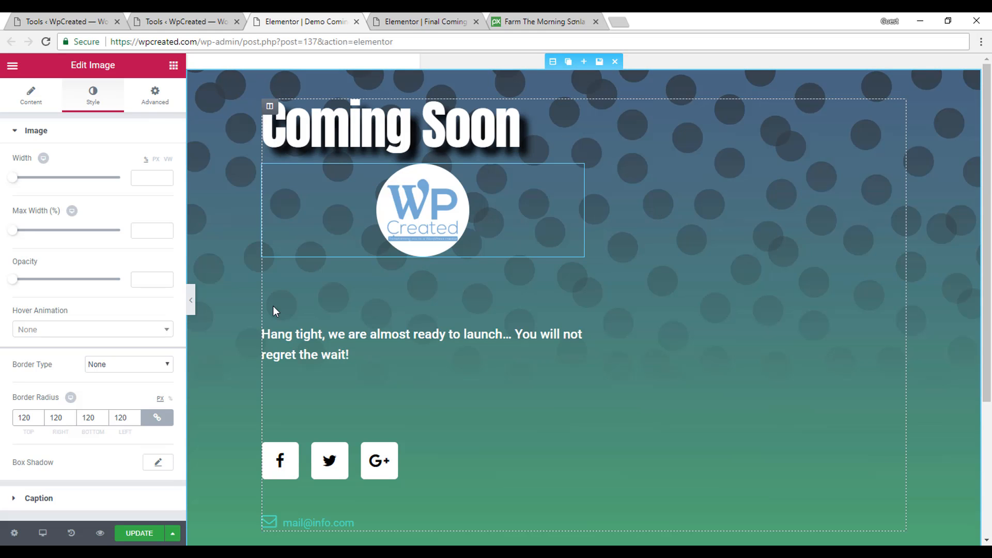
pyautogui.click(173, 65)
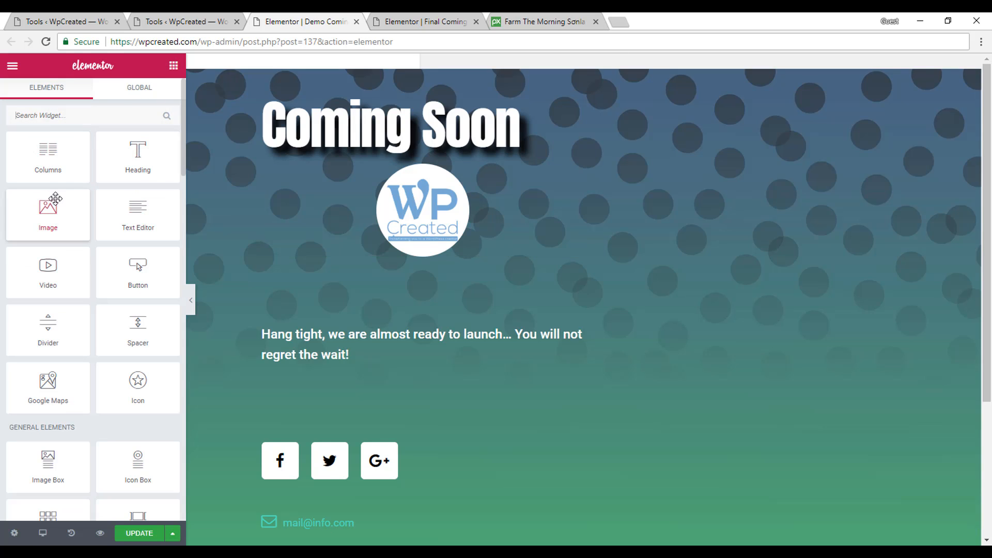
pyautogui.moveTo(39, 161); pyautogui.dragTo(325, 181)
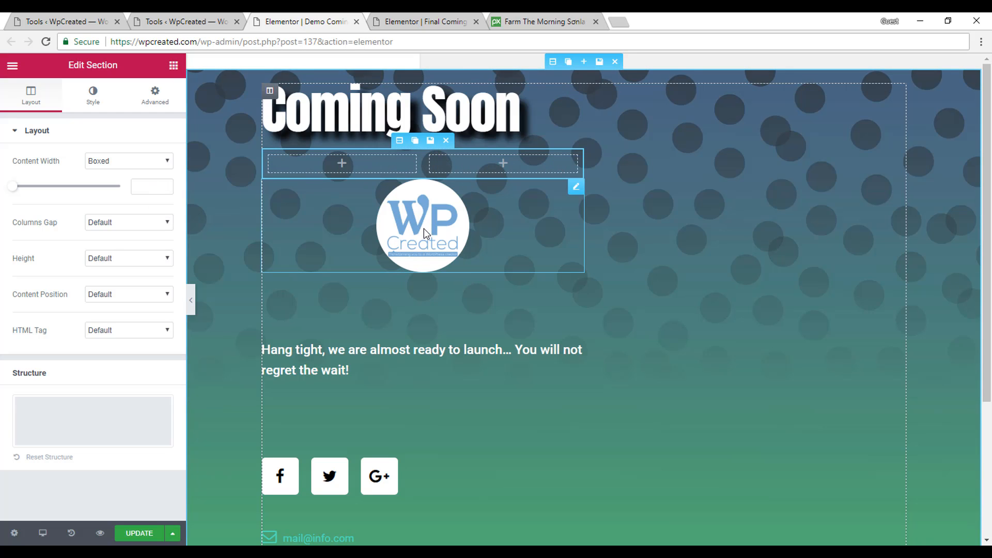
# Move the logo into the inner section's first column and the "Hang tight" paragraph into its second column
pyautogui.moveTo(576, 186)
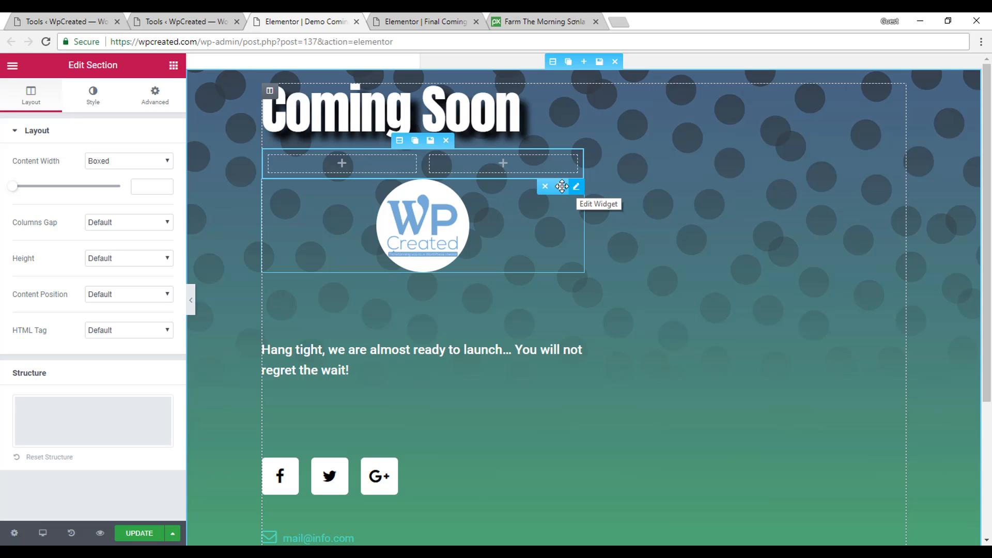
pyautogui.moveTo(576, 186); pyautogui.dragTo(332, 207)
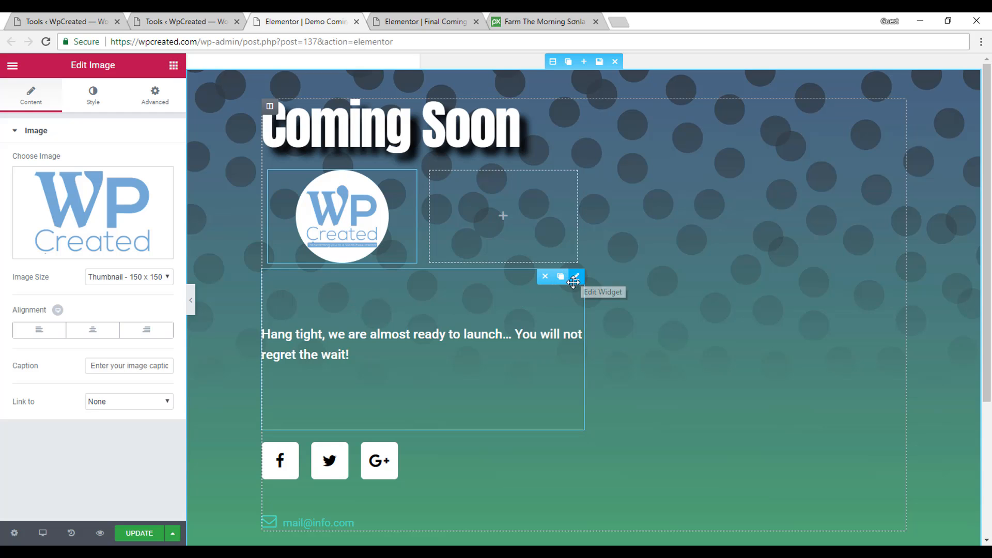
pyautogui.moveTo(577, 279); pyautogui.dragTo(483, 283)
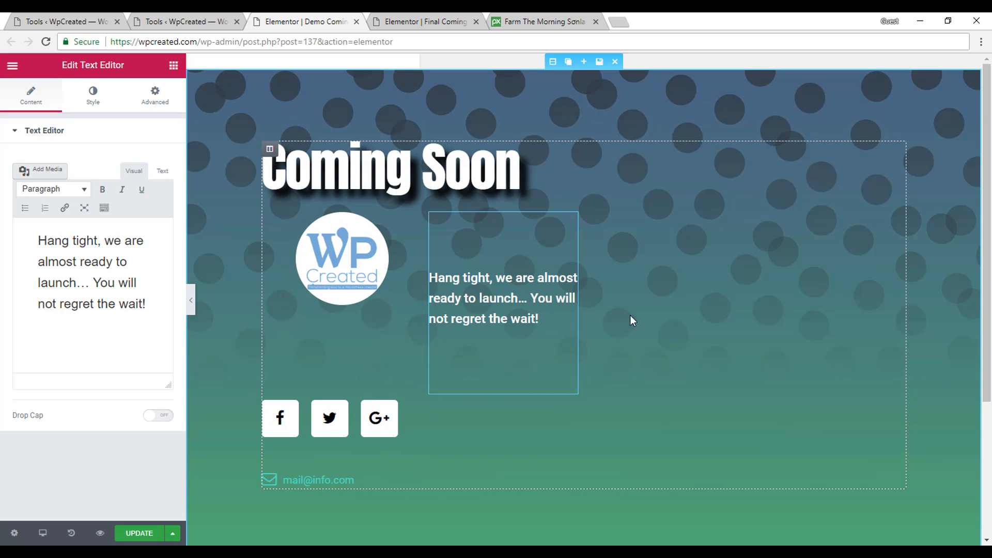
pyautogui.doubleClick(476, 346)
pyautogui.click(319, 377)
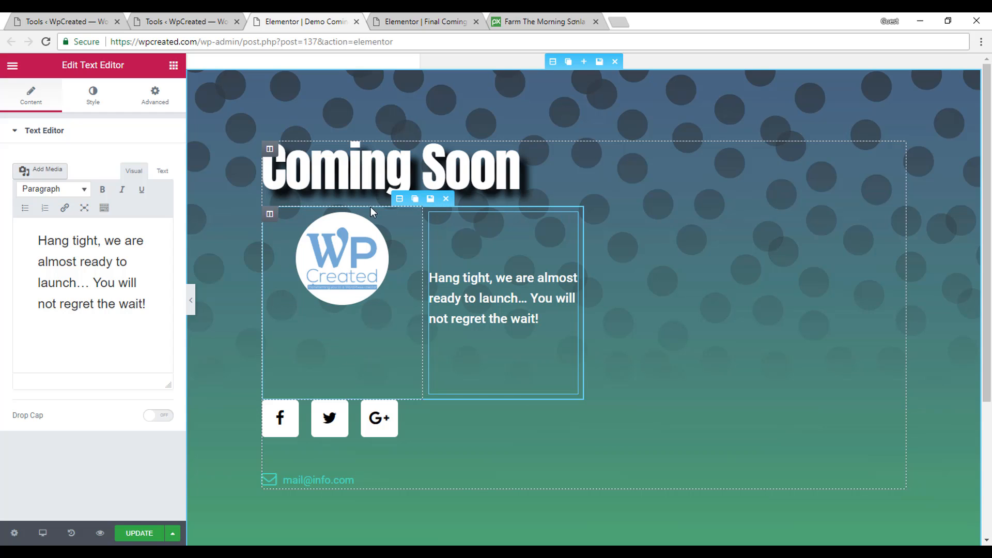
# Set the content position of the two-column inner section to Middle
pyautogui.click(400, 199)
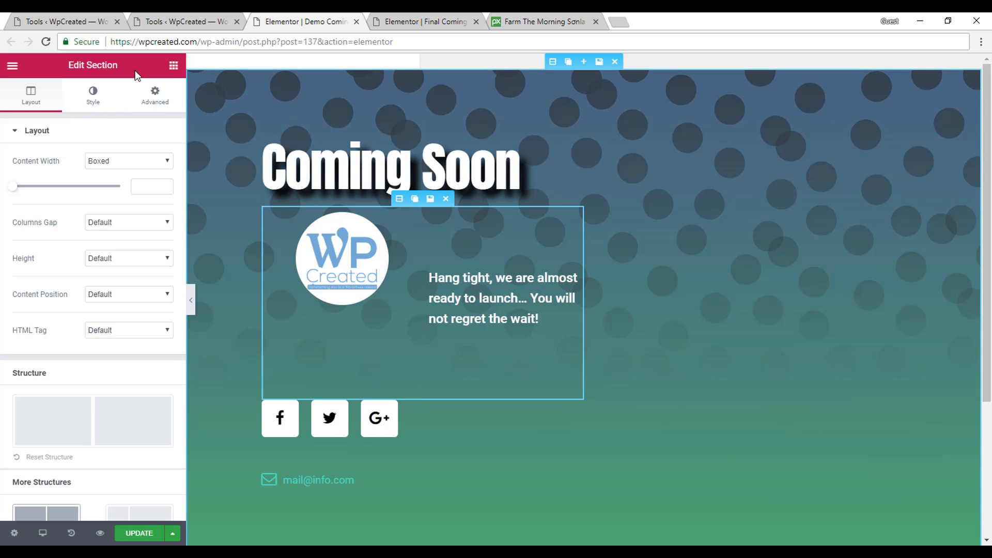
pyautogui.click(87, 106)
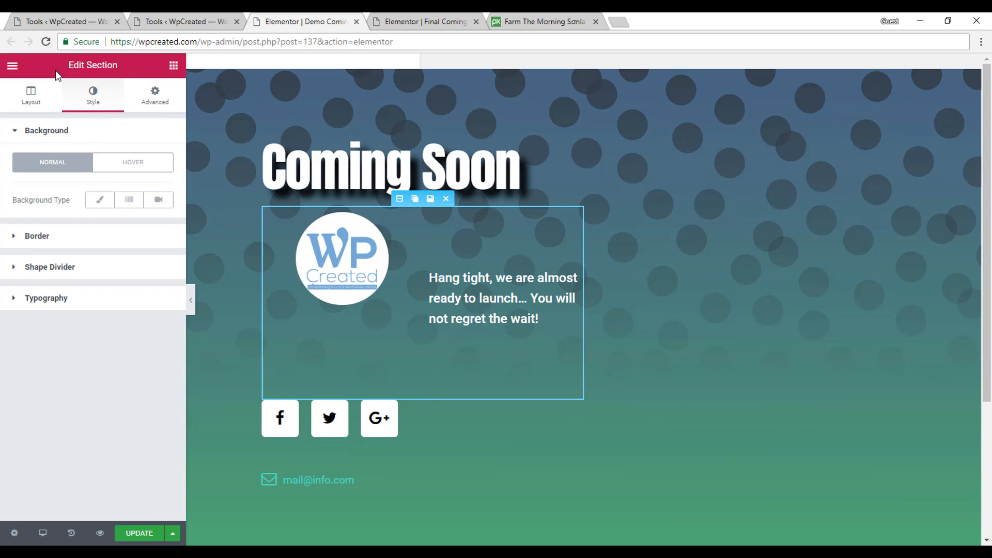
pyautogui.click(26, 96)
pyautogui.click(117, 296)
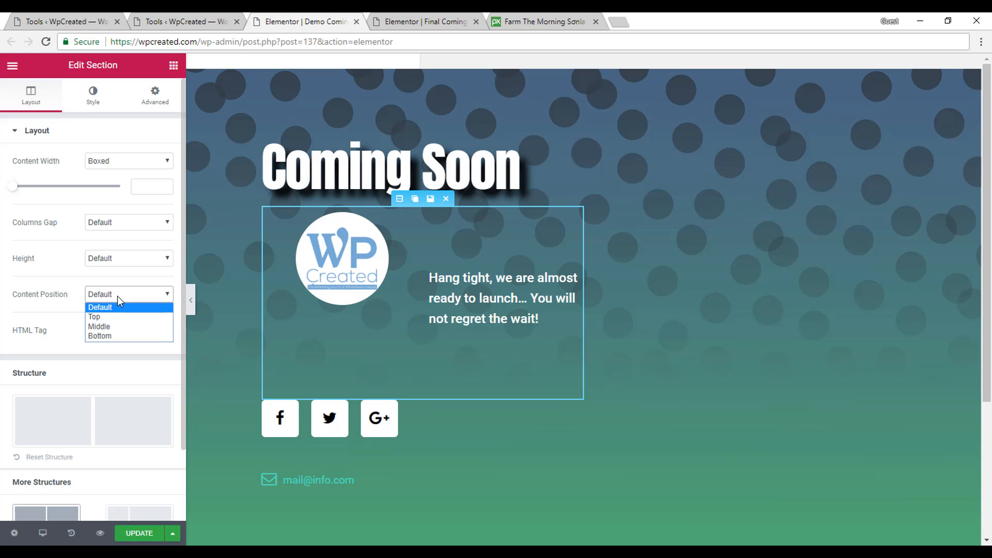
pyautogui.click(110, 325)
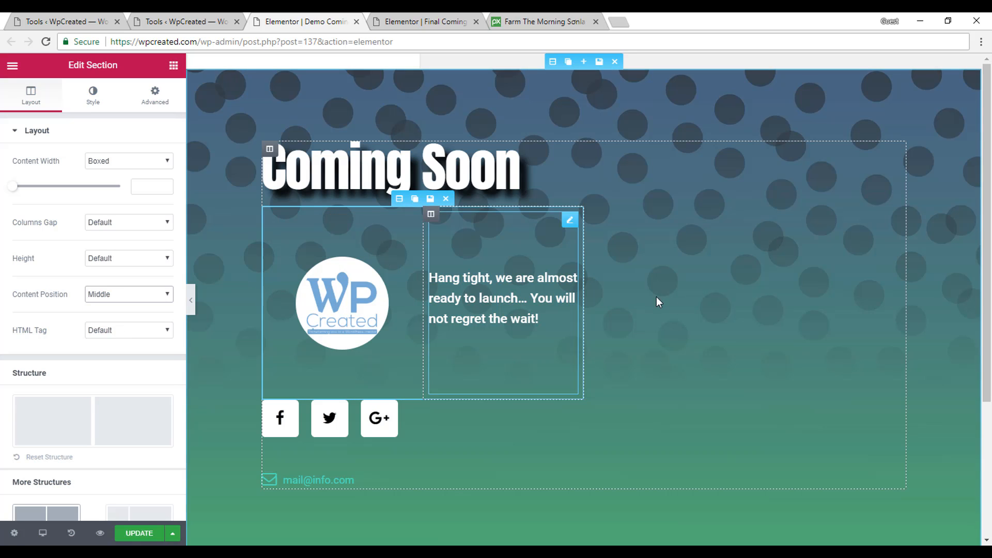
pyautogui.click(96, 102)
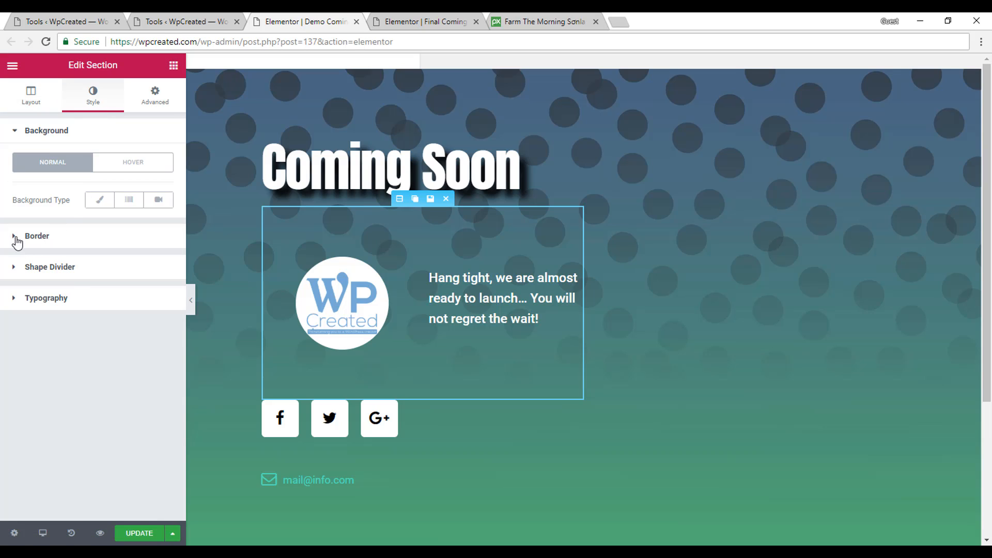
pyautogui.click(17, 241)
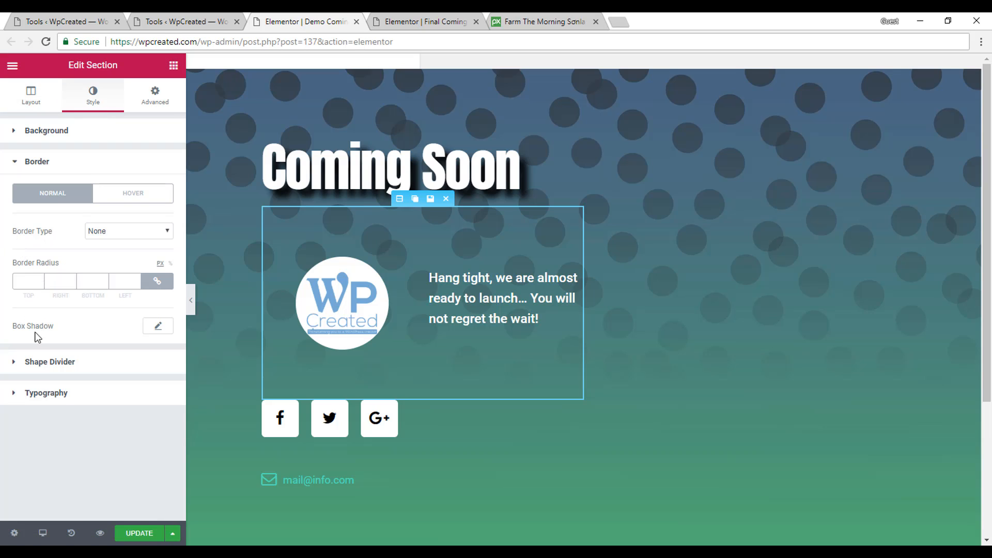
pyautogui.click(16, 135)
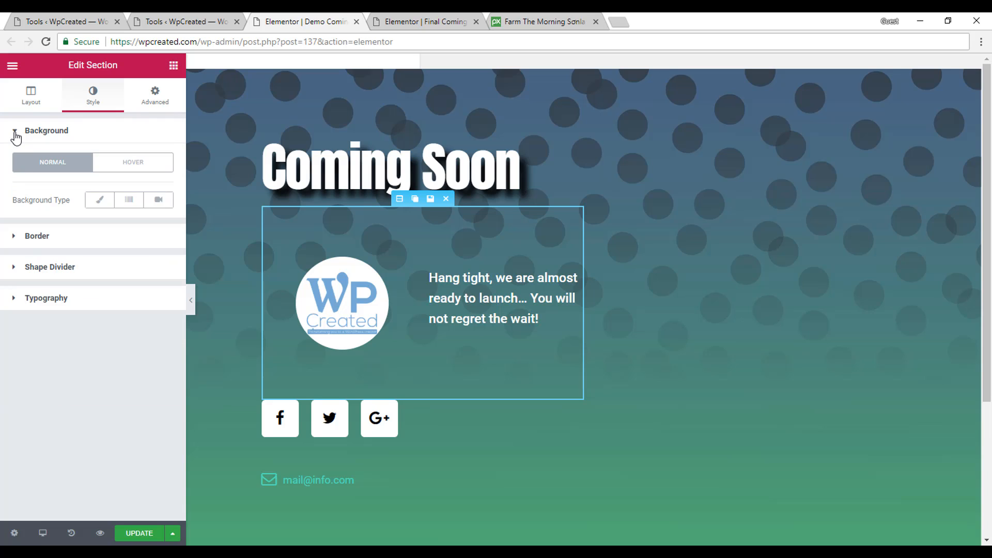
pyautogui.click(16, 136)
pyautogui.click(31, 98)
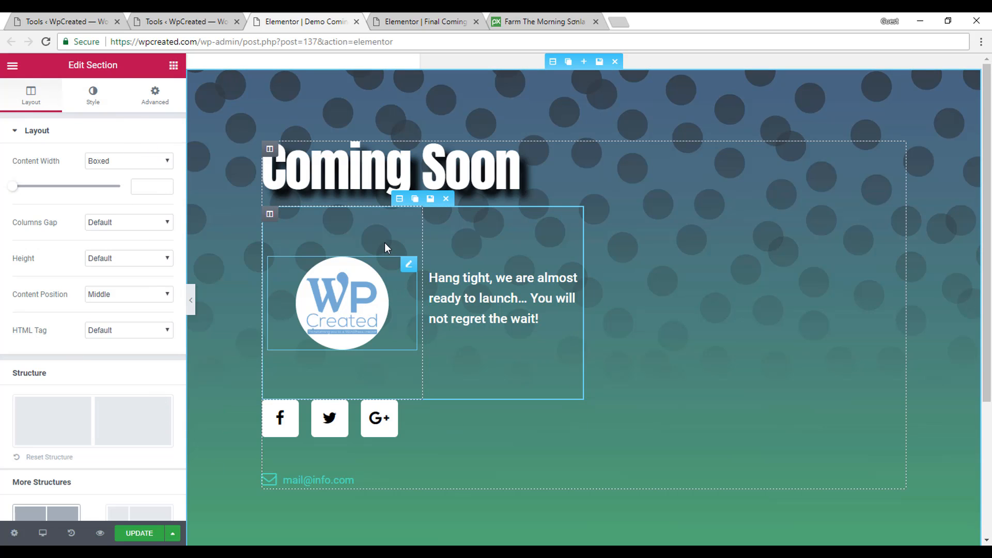
# Move the logo below the inner section and set the paragraph's top and bottom padding to 10 px each
pyautogui.moveTo(400, 323); pyautogui.dragTo(408, 401)
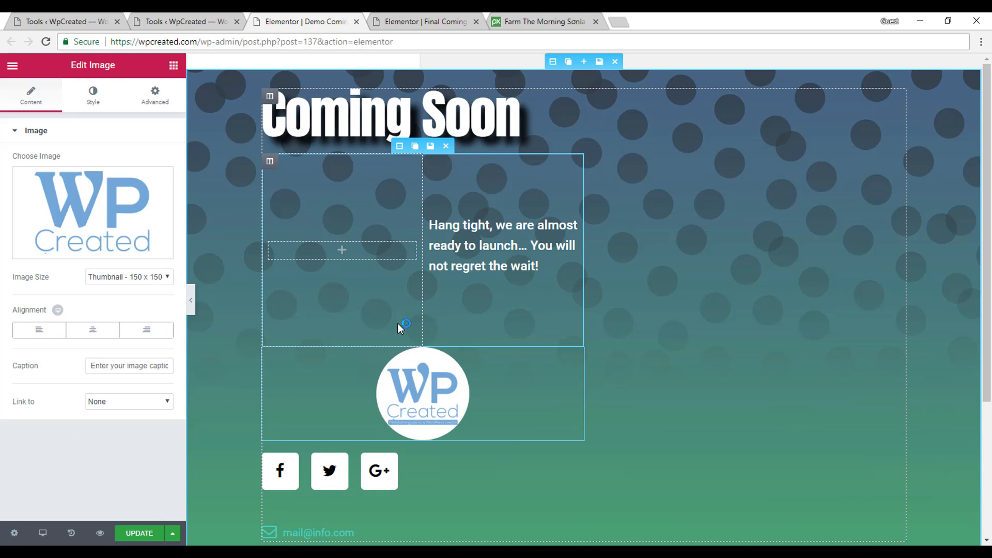
pyautogui.click(510, 228)
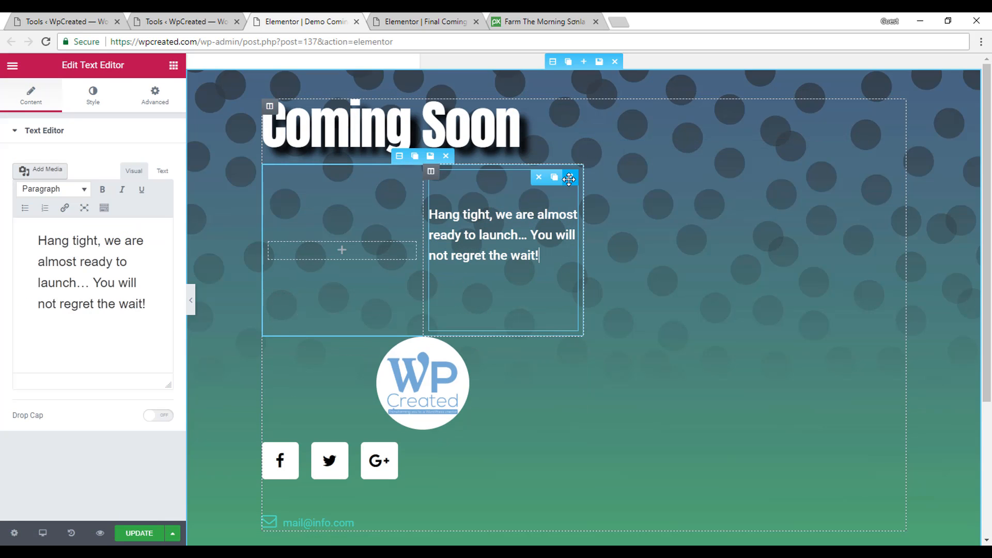
pyautogui.click(93, 95)
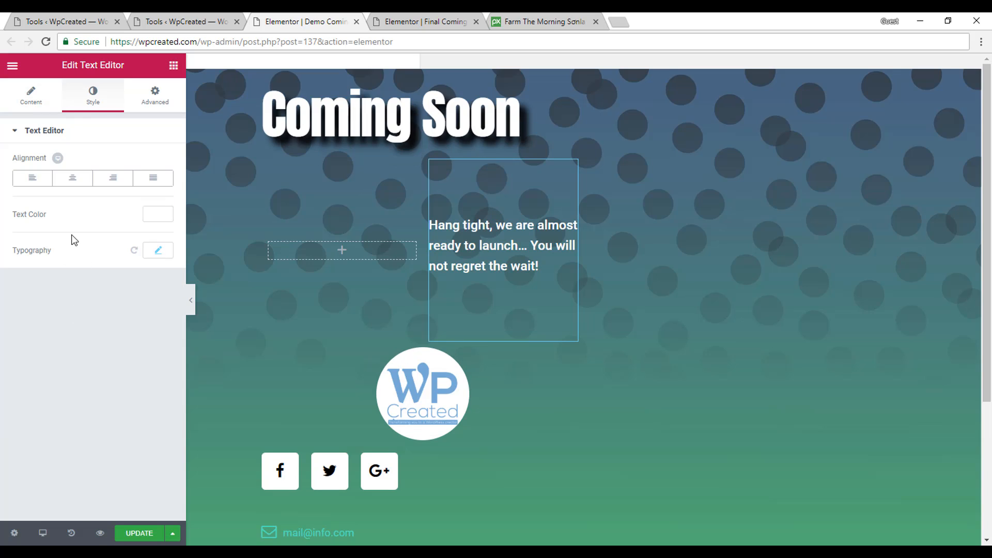
pyautogui.click(156, 109)
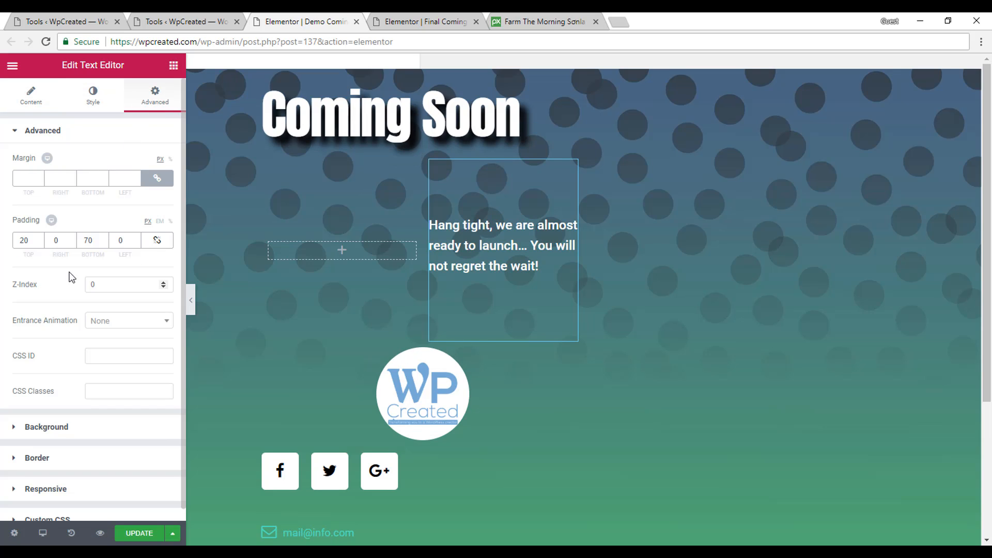
pyautogui.click(104, 243)
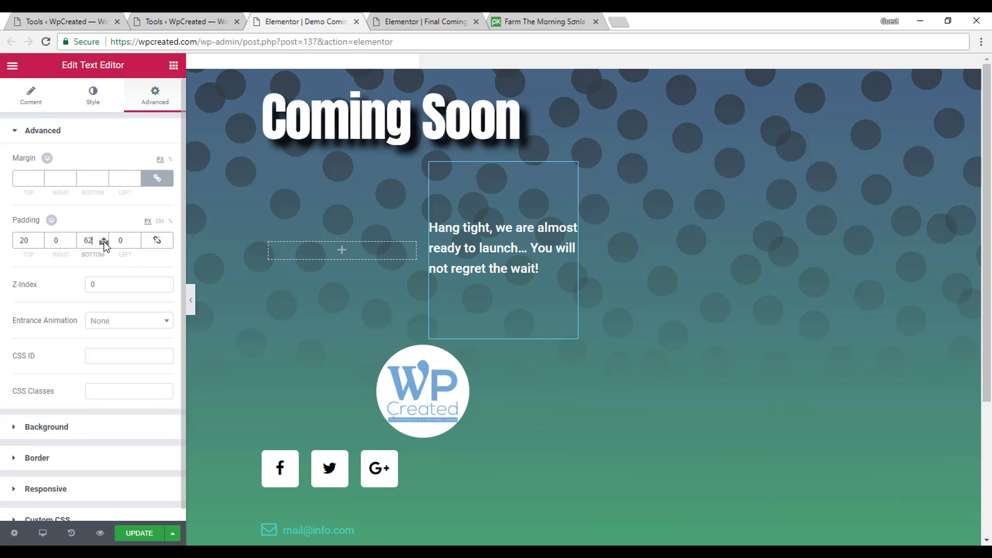
pyautogui.click(104, 242)
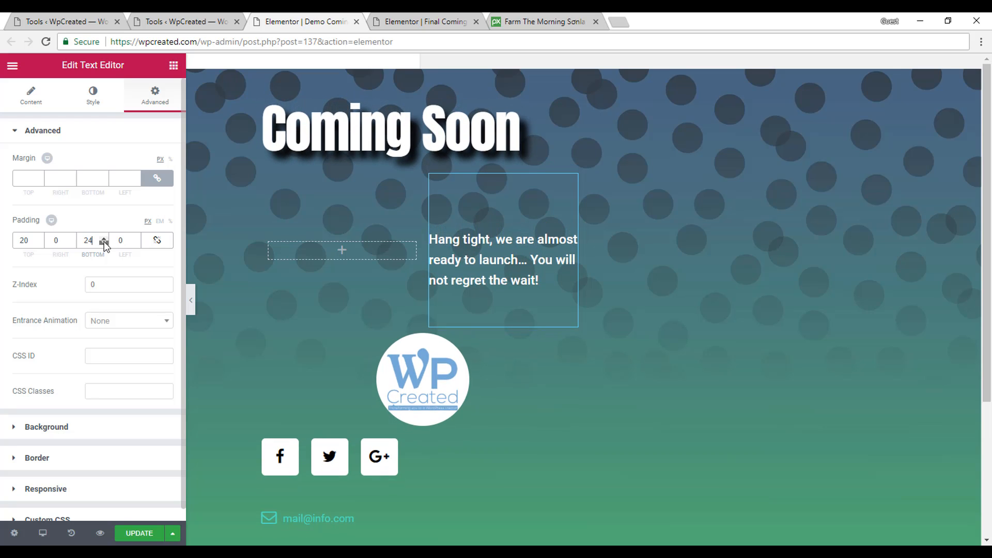
pyautogui.write('010')
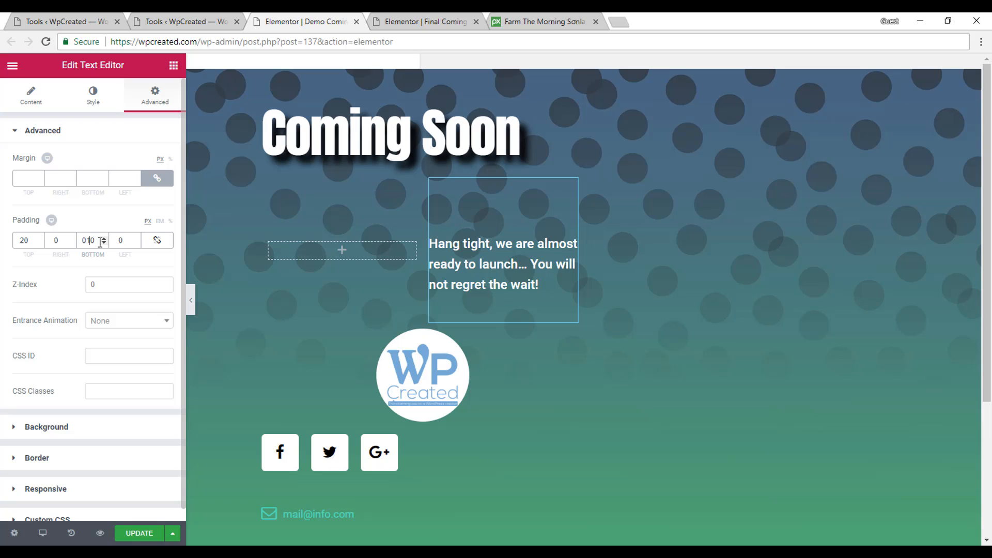
pyautogui.click(22, 242)
pyautogui.write('1')
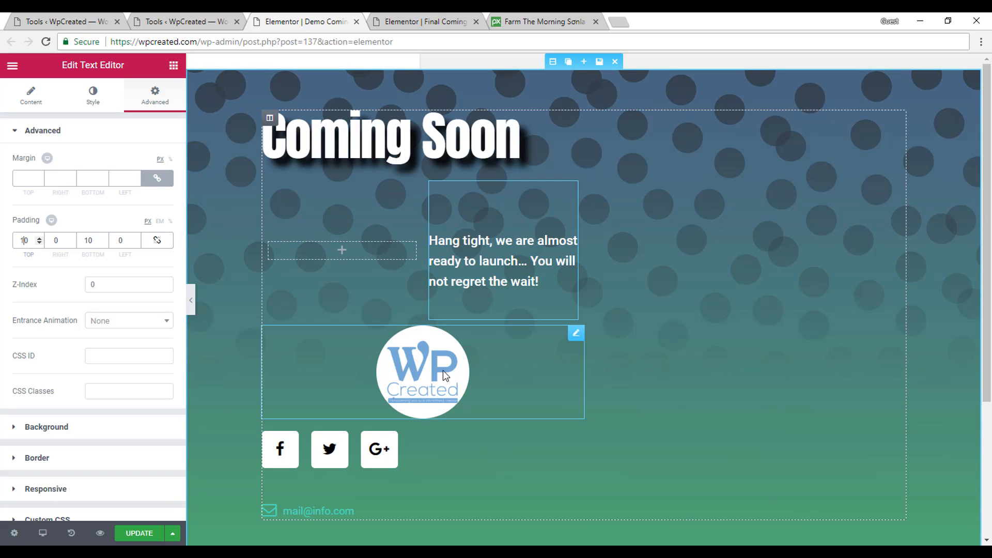
# Move the logo back into the inner section's first column and open the settings of the outer section
pyautogui.moveTo(581, 331); pyautogui.dragTo(338, 299)
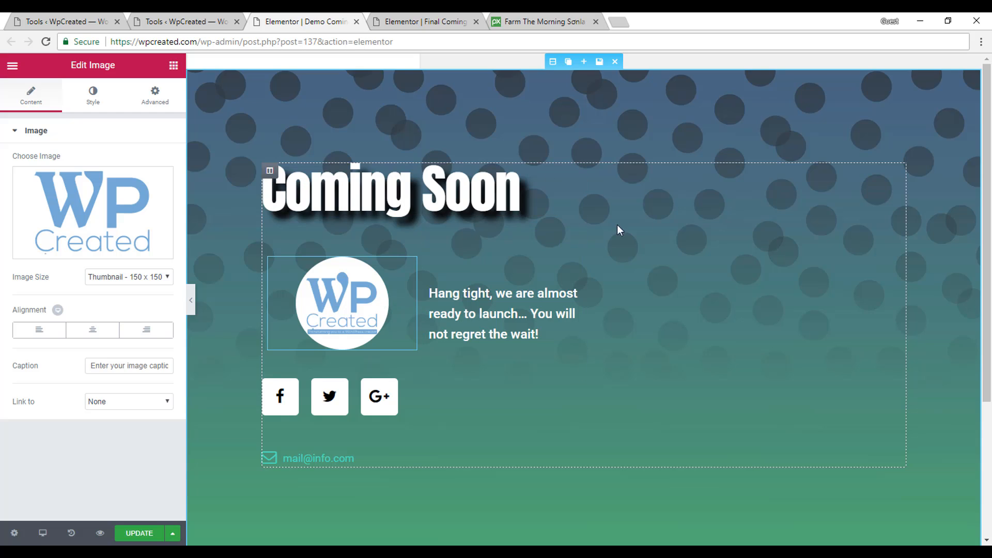
pyautogui.click(553, 61)
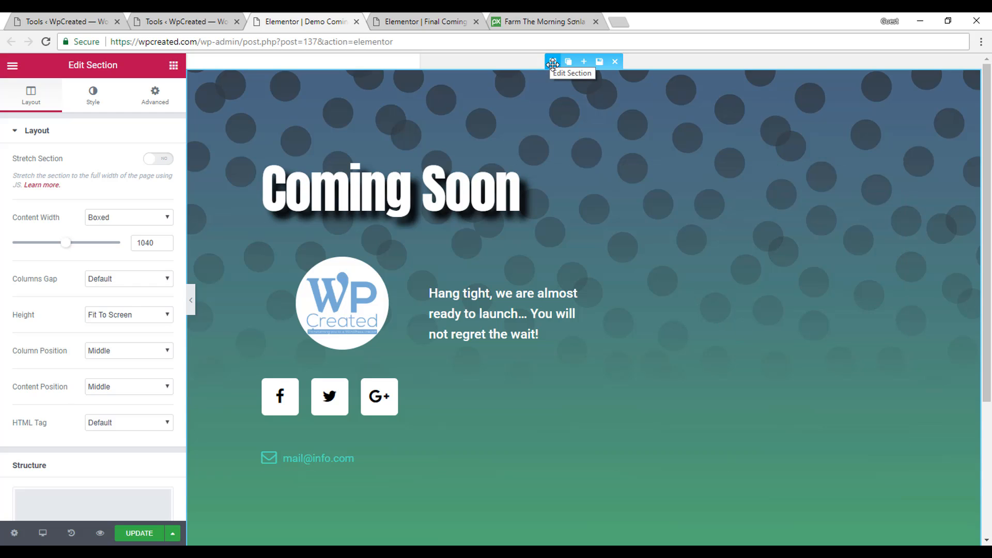
# Set the outer section's background overlay type to Gradient after trying the Classic type
pyautogui.click(93, 103)
pyautogui.scroll(-1, 77, 238)
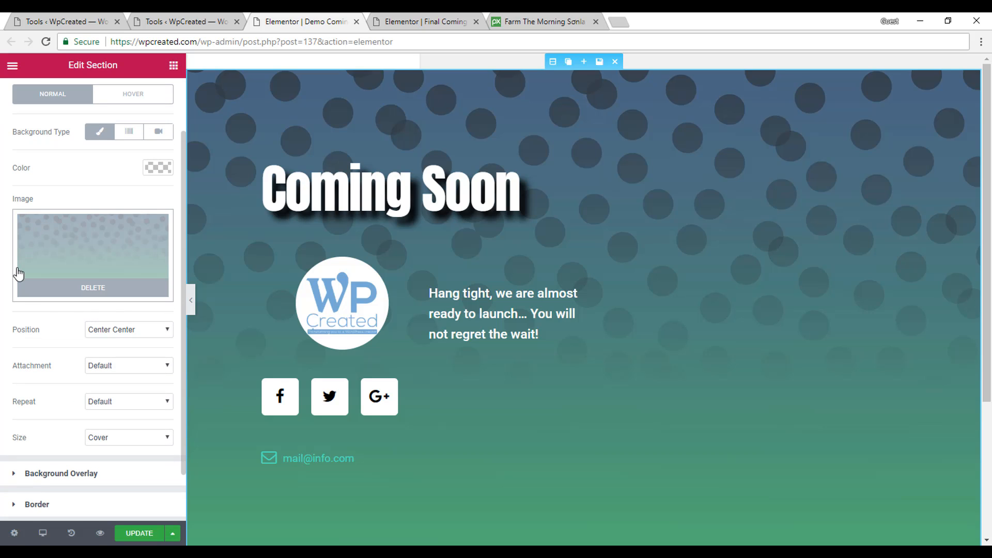
pyautogui.scroll(-1, 107, 212)
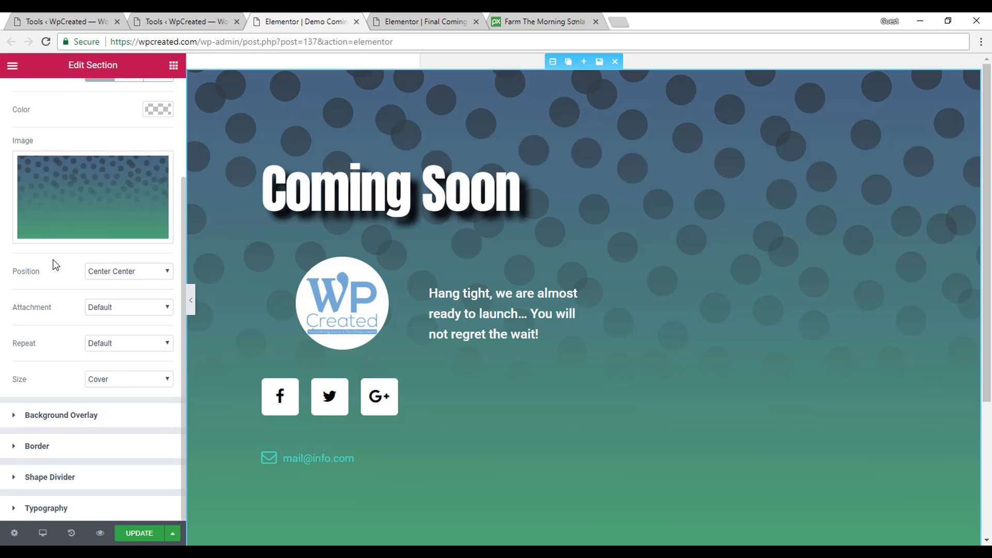
pyautogui.scroll(2, 57, 261)
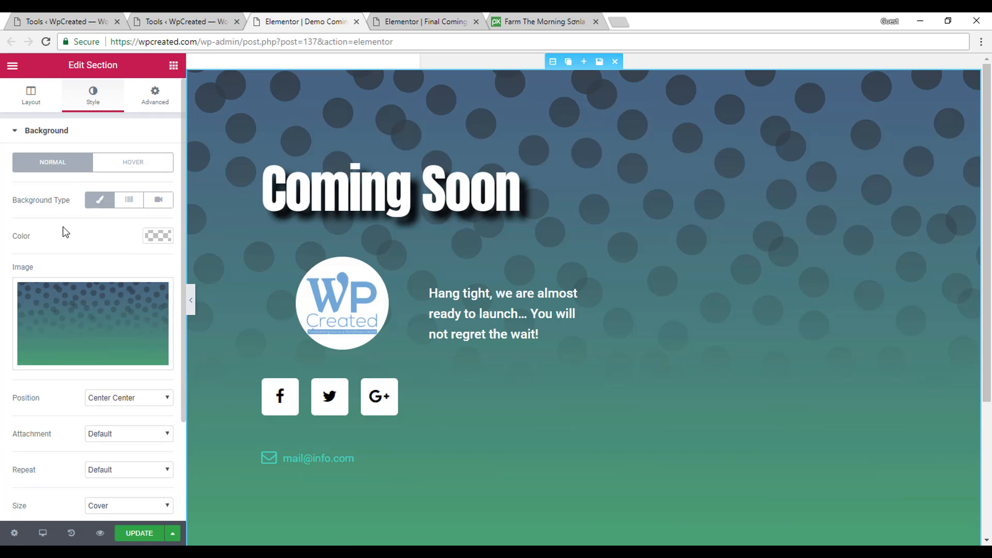
pyautogui.click(14, 132)
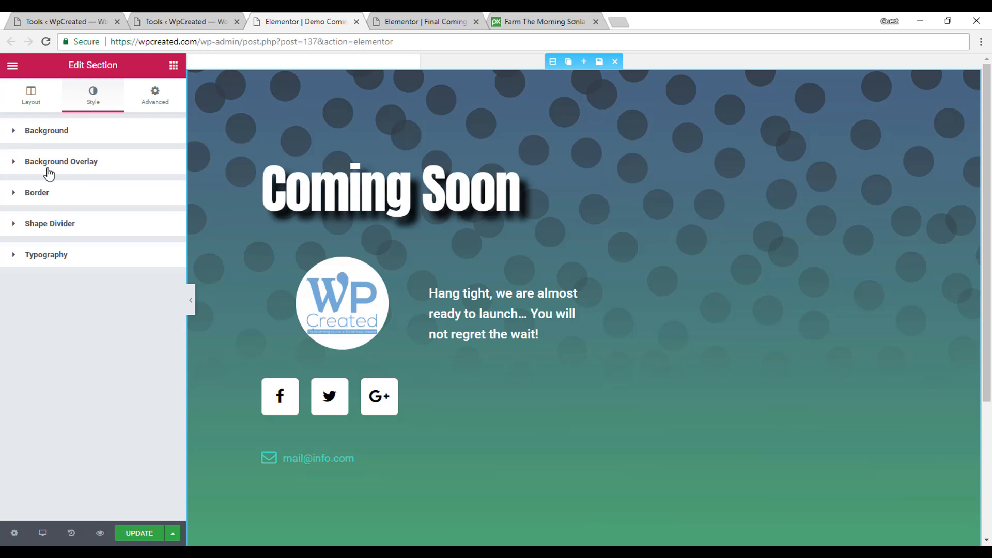
pyautogui.click(16, 163)
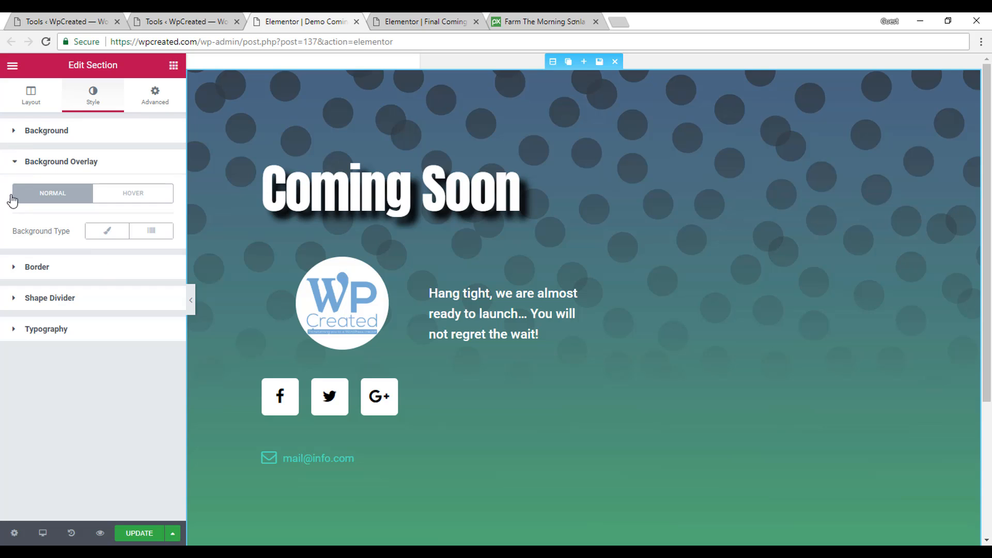
pyautogui.click(100, 236)
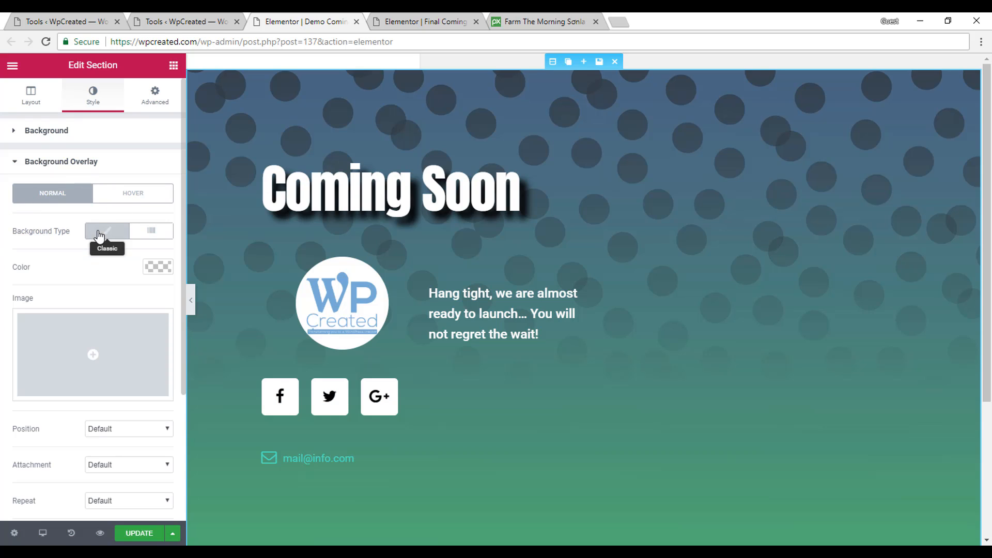
pyautogui.click(152, 236)
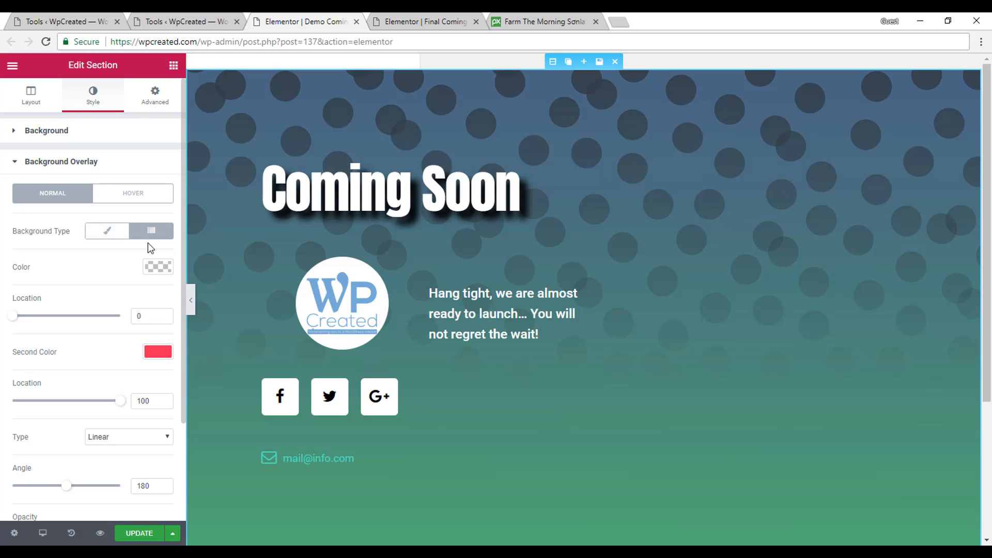
pyautogui.click(147, 233)
pyautogui.click(147, 232)
# Set the overlay gradient's first color to black (#000000) and toggle the gradient off and on to compare
pyautogui.click(156, 273)
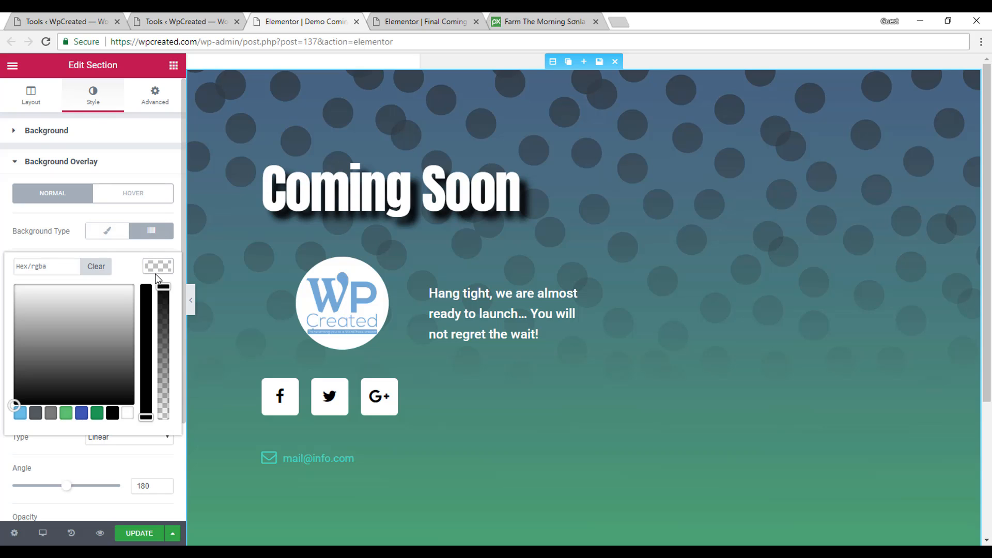
pyautogui.click(112, 414)
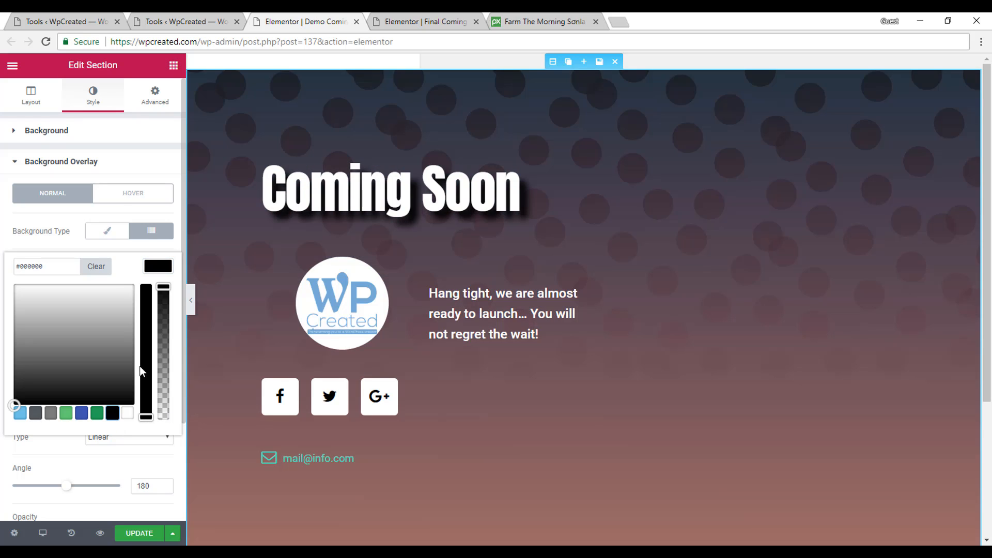
pyautogui.click(149, 230)
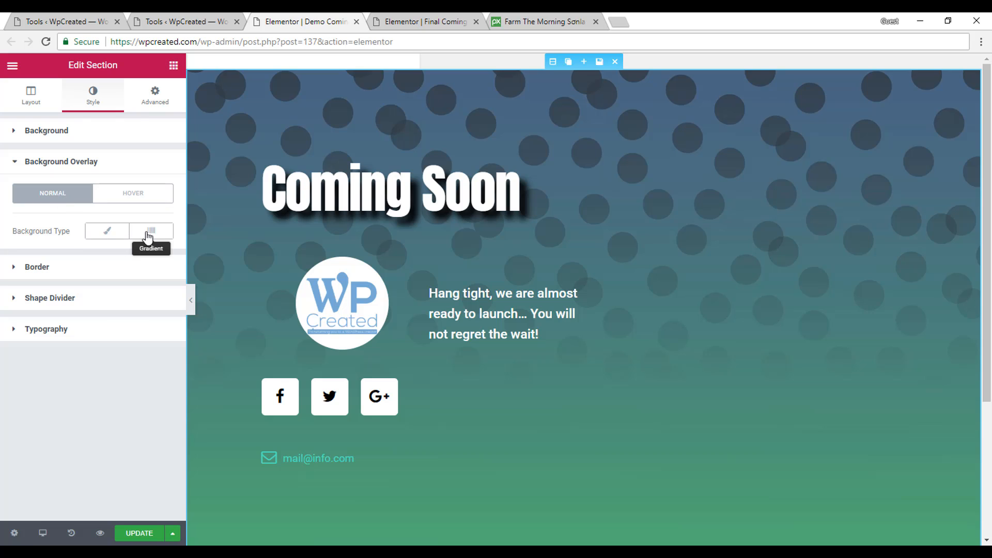
pyautogui.click(150, 231)
# Set the overlay gradient's second color to white (#ffffff) and the overlay opacity to 0.51
pyautogui.click(158, 351)
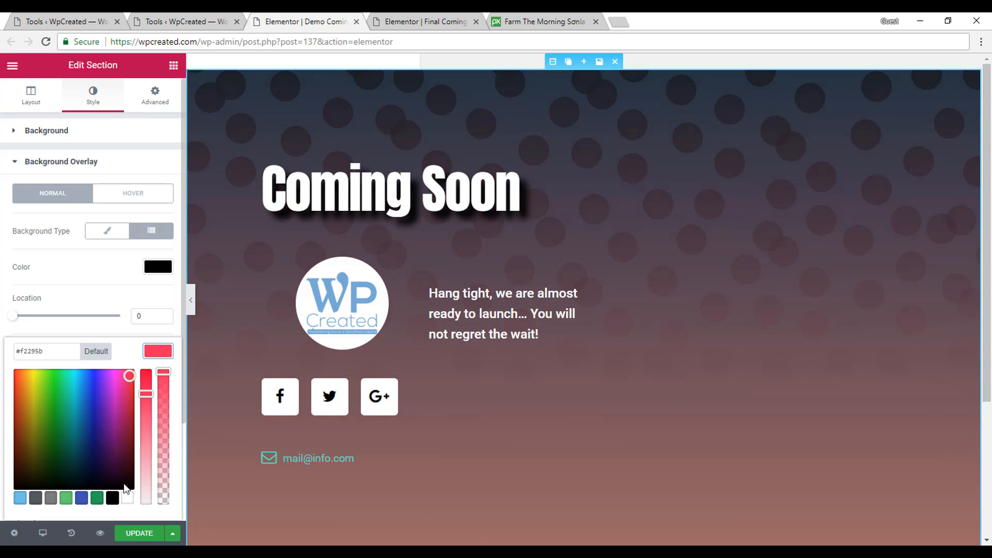
pyautogui.click(128, 498)
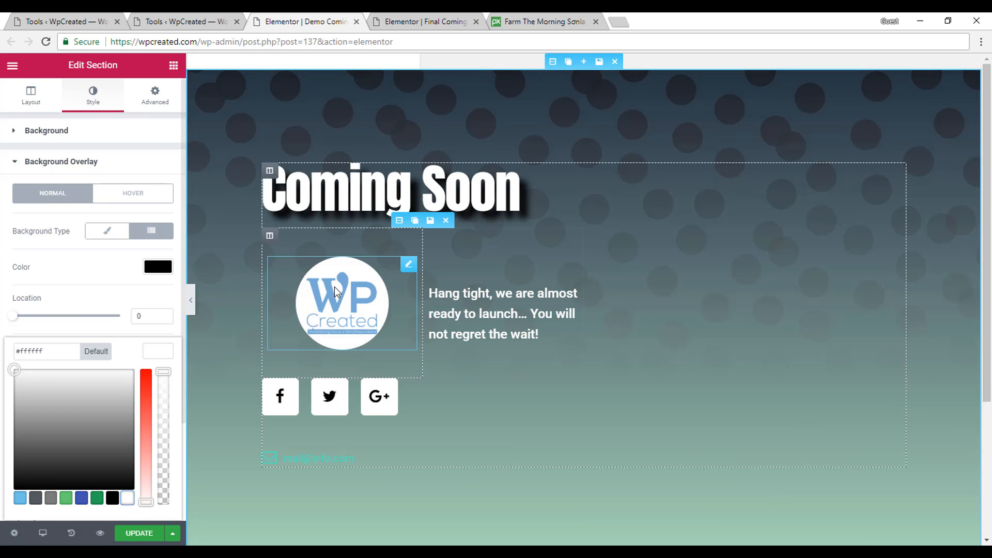
pyautogui.click(119, 295)
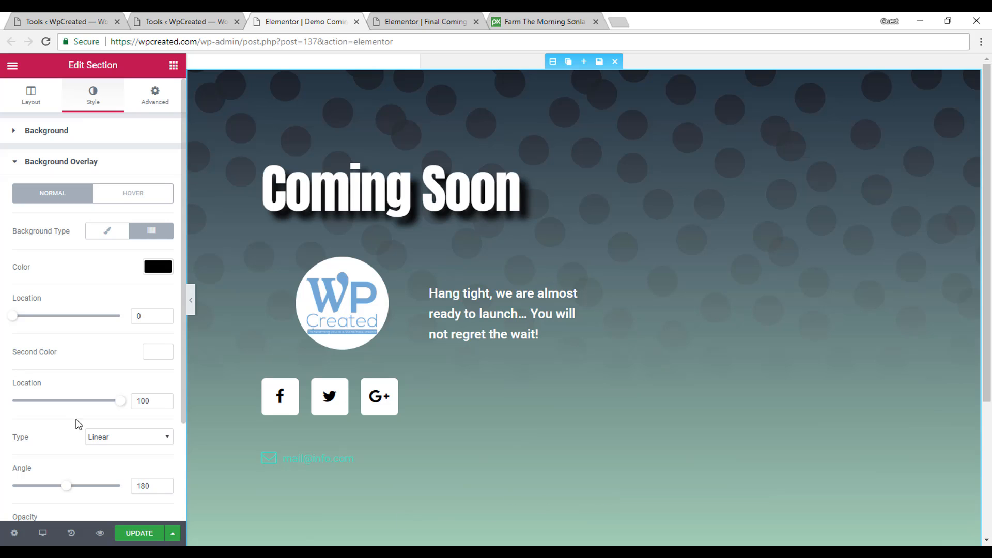
pyautogui.scroll(-3, 86, 478)
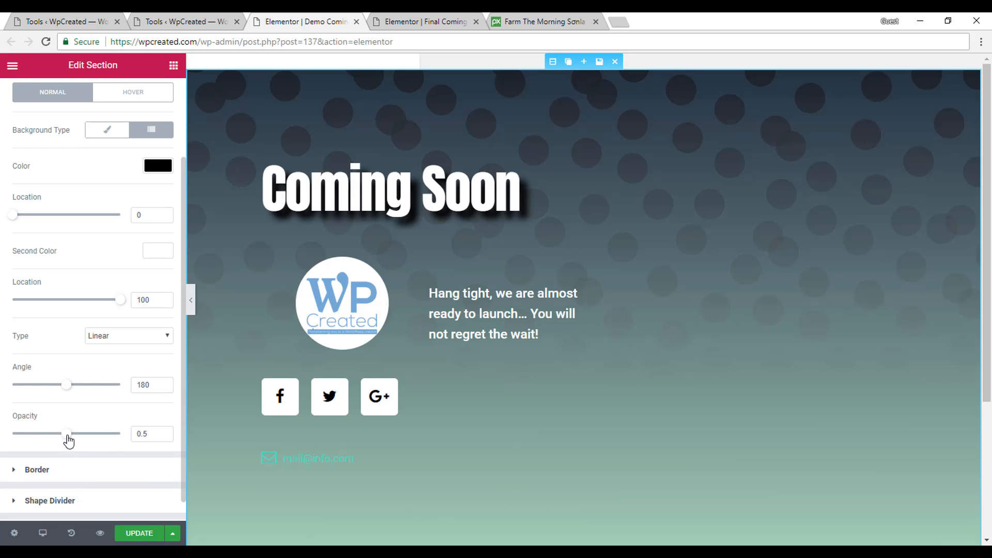
pyautogui.moveTo(66, 436)
pyautogui.mouseDown()
pyautogui.moveTo(105, 437)
pyautogui.moveTo(50, 434)
pyautogui.moveTo(97, 434)
pyautogui.moveTo(50, 434)
pyautogui.moveTo(69, 435)
pyautogui.mouseUp()
# Make the overlay gradient's second color fully transparent
pyautogui.click(158, 252)
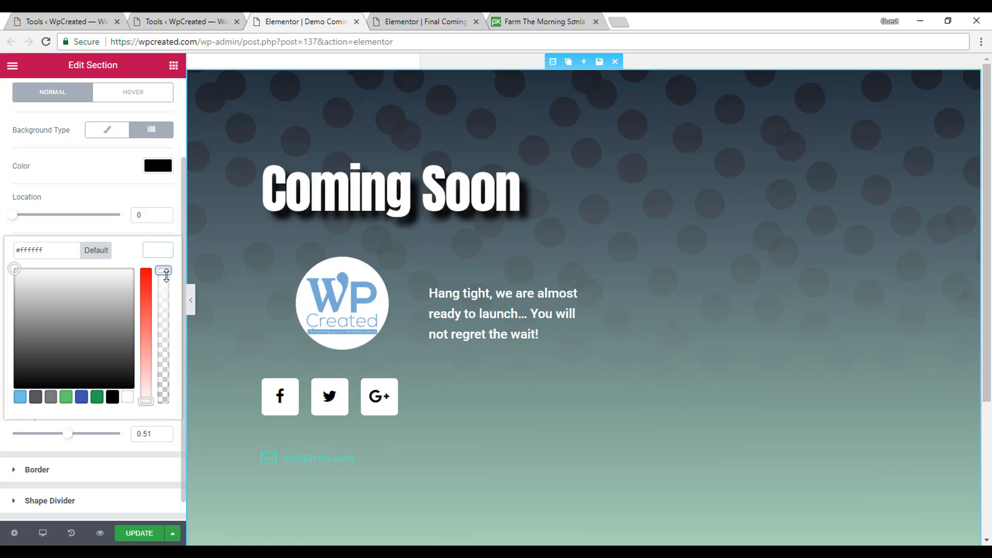
pyautogui.moveTo(163, 269); pyautogui.dragTo(182, 419)
pyautogui.click(180, 448)
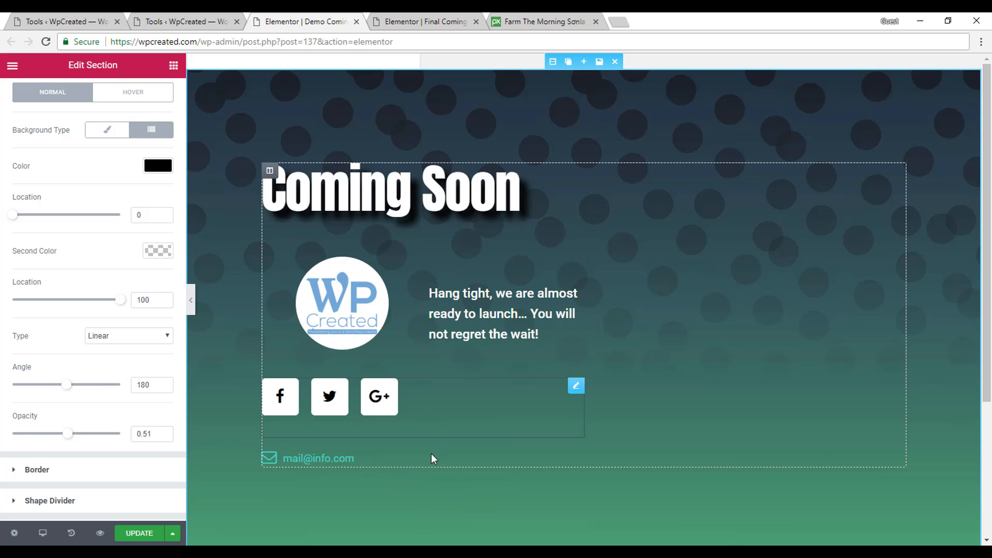
# Set the background overlay's opacity to 0.69 after trying 0.82
pyautogui.scroll(-1, 104, 372)
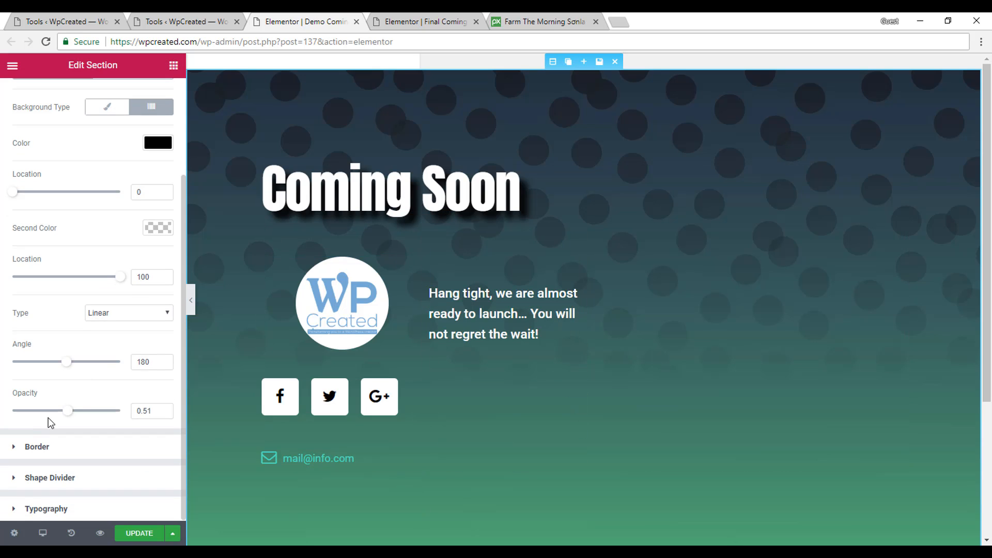
pyautogui.moveTo(69, 414); pyautogui.dragTo(102, 416)
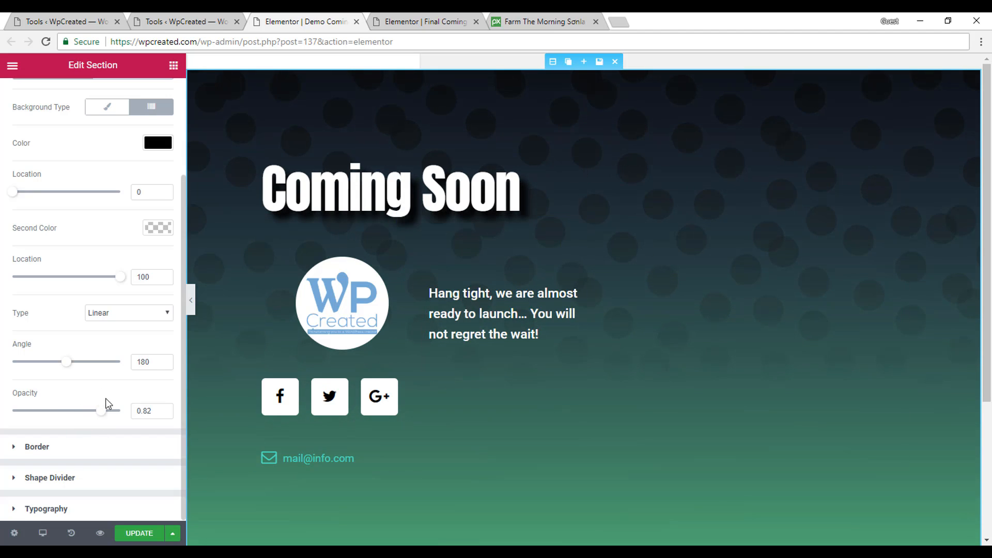
pyautogui.moveTo(100, 416); pyautogui.dragTo(86, 413)
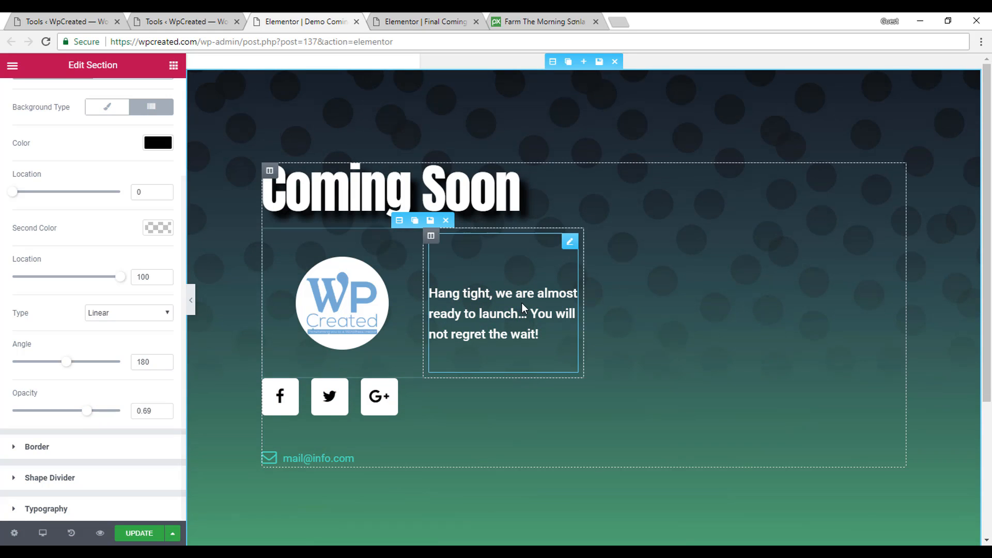
pyautogui.scroll(-1, 679, 249)
pyautogui.scroll(-3, 679, 250)
pyautogui.scroll(3, 677, 168)
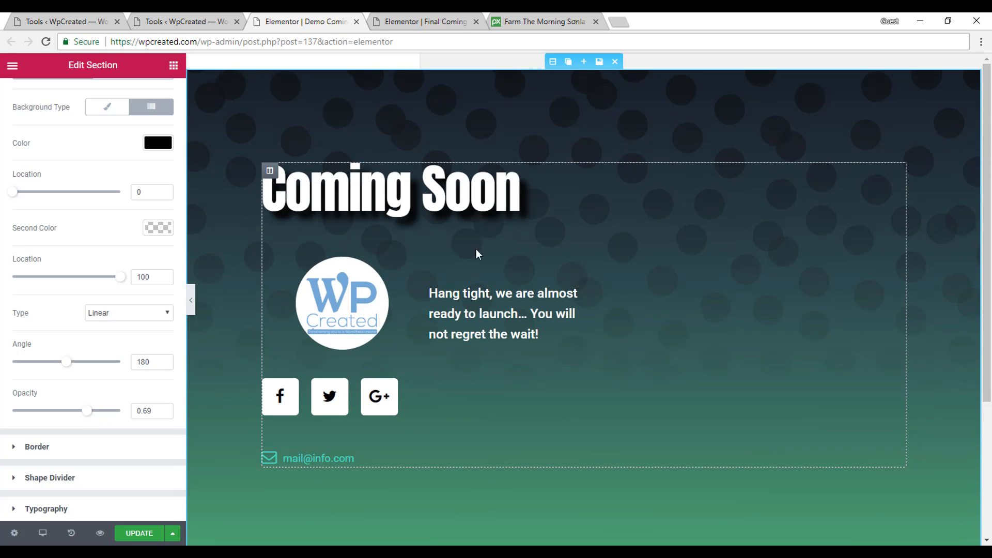
# Save the template changes, preview the coming soon page in a new tab, and return to the editor
pyautogui.click(139, 537)
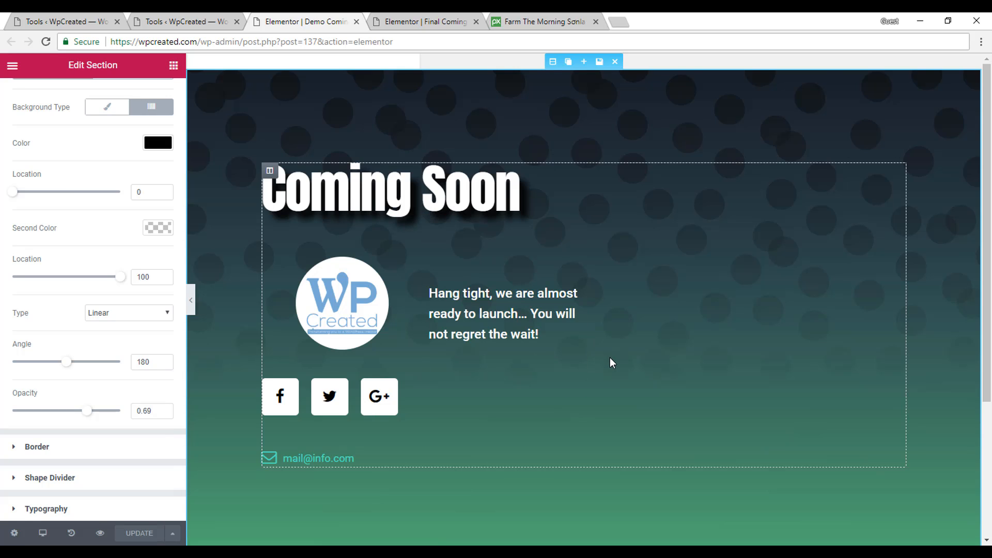
pyautogui.hotkey('alt', 'Tab')
pyautogui.hotkey('alt', 'Tab')
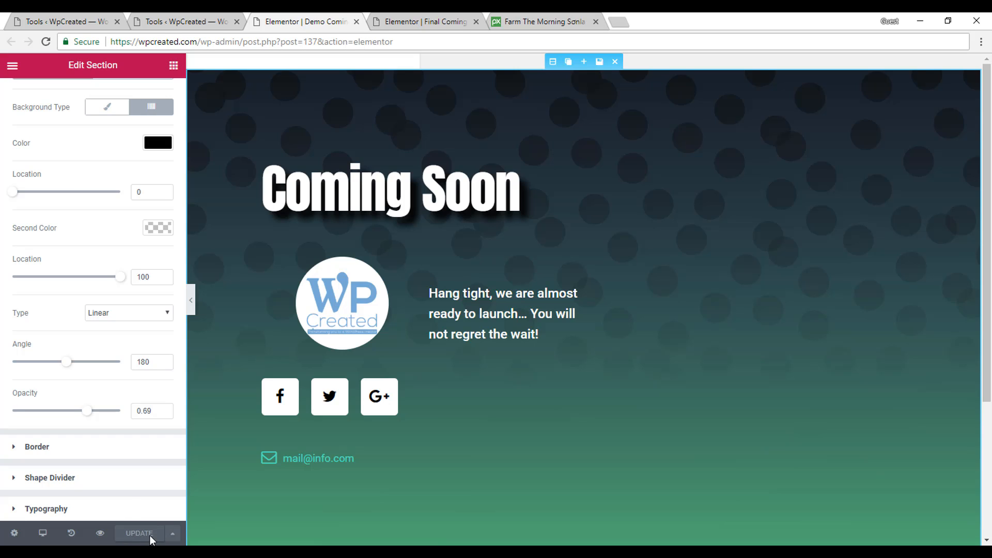
pyautogui.click(100, 533)
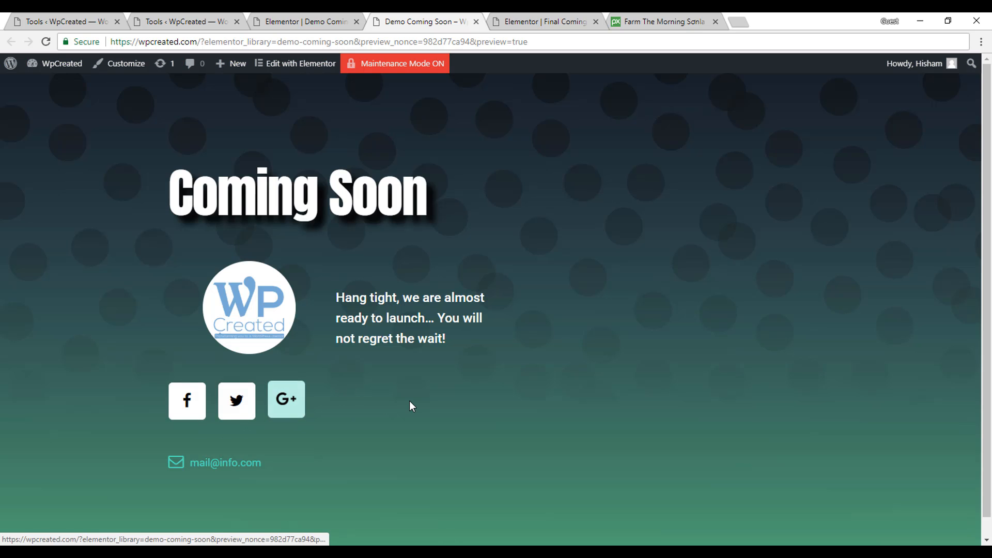
pyautogui.hotkey('alt', 'Tab')
pyautogui.hotkey('alt', 'Tab')
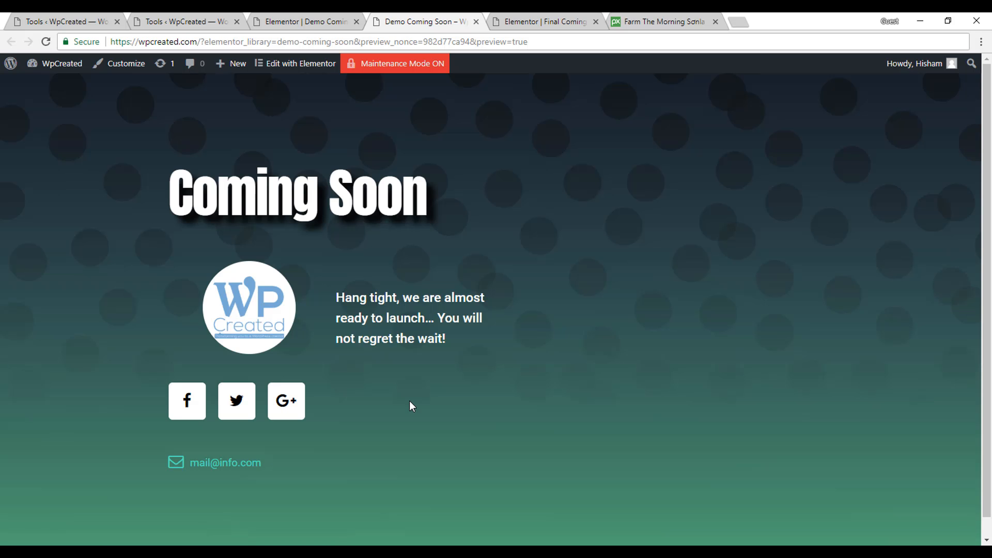
pyautogui.click(353, 24)
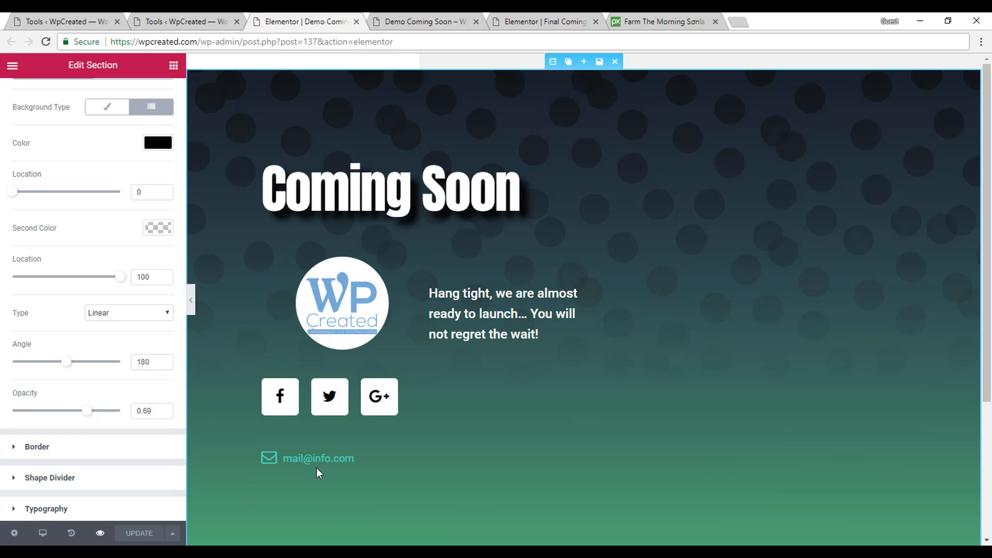
# Replace the Google Plus item in the social icons with a new item using the youtube icon
pyautogui.click(414, 397)
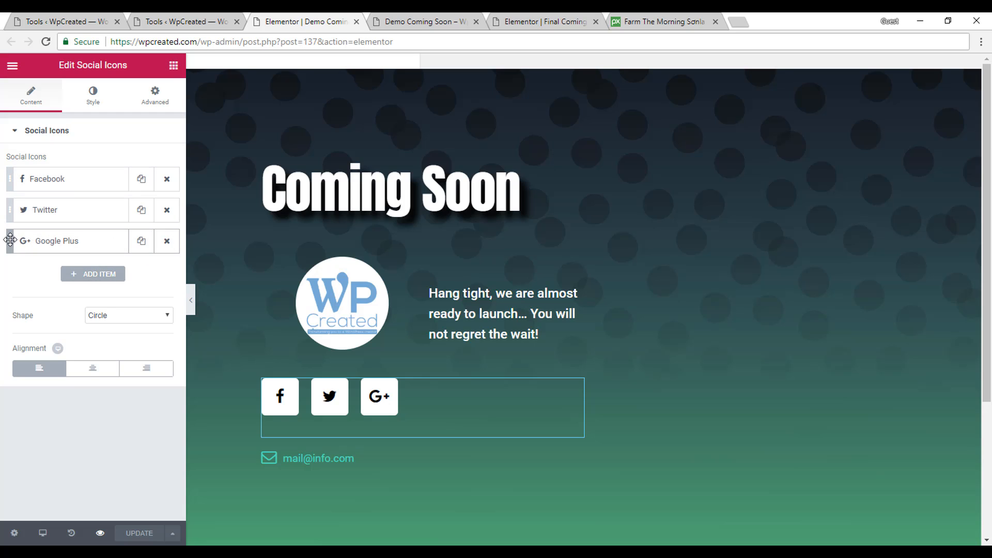
pyautogui.click(166, 242)
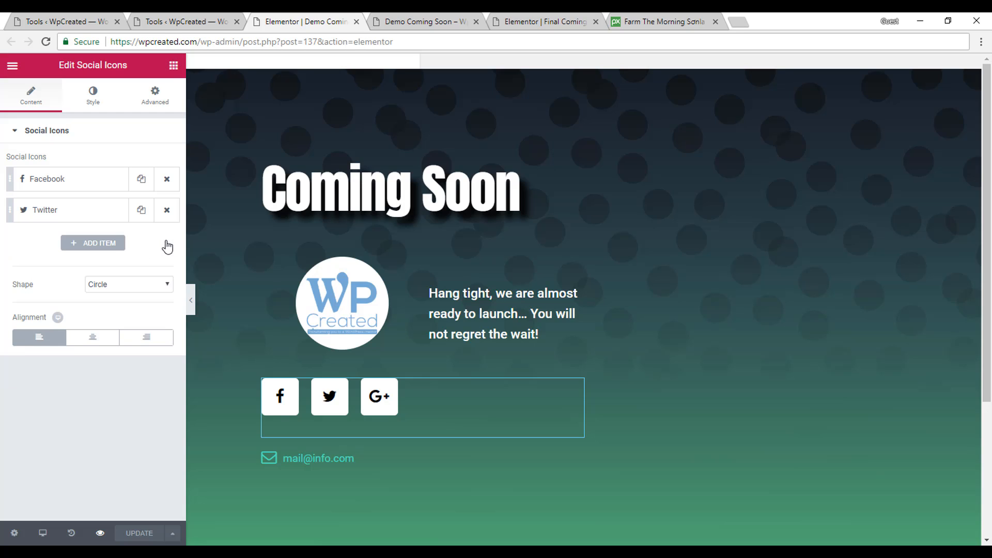
pyautogui.click(111, 252)
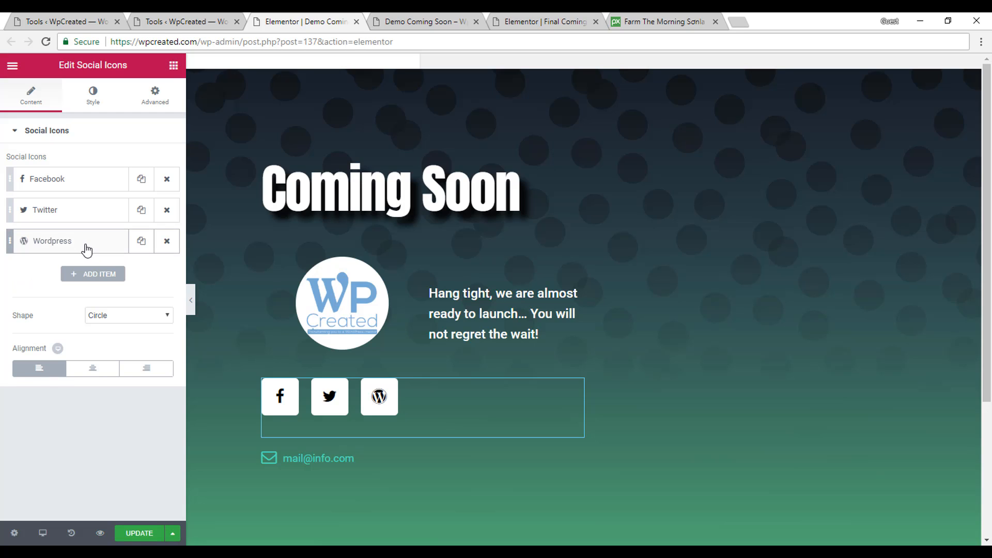
pyautogui.click(86, 248)
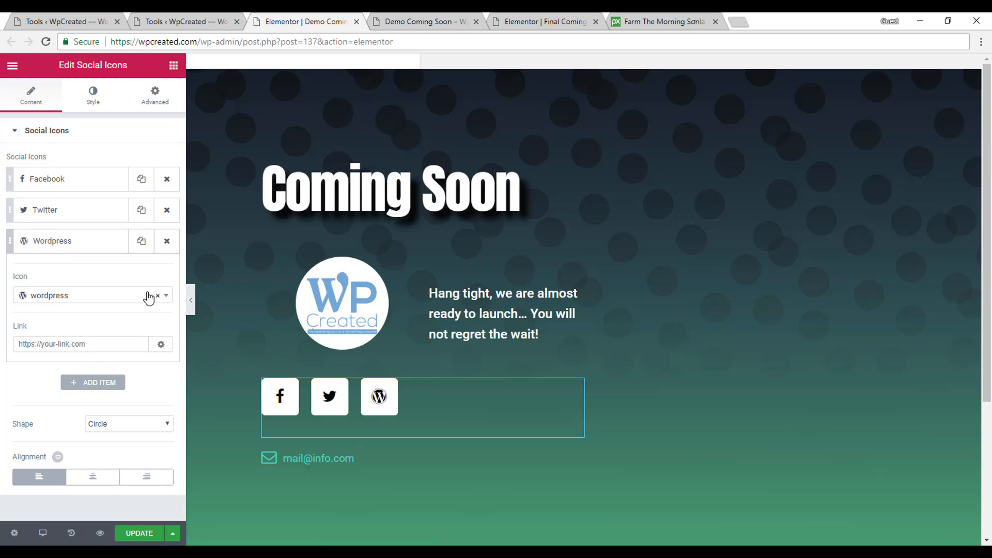
pyautogui.click(97, 296)
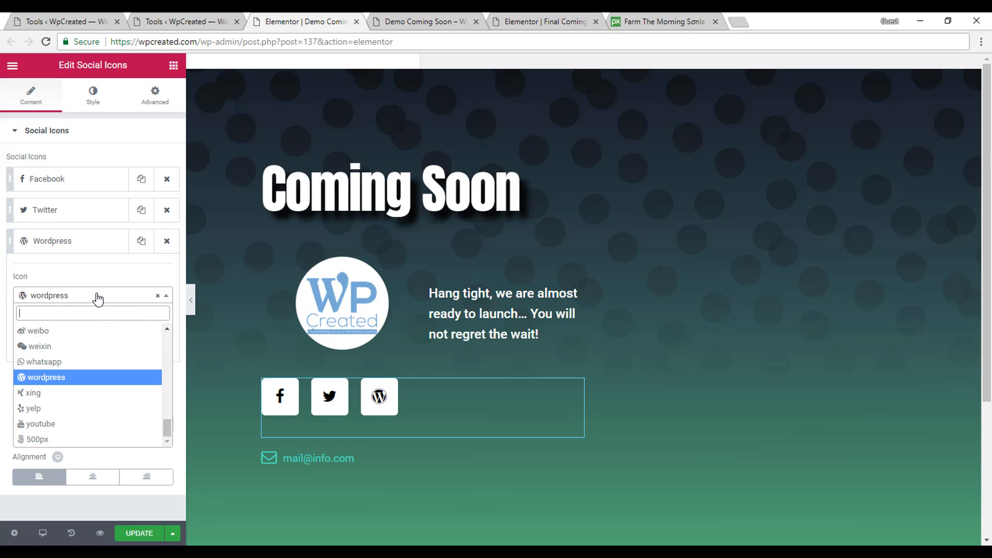
pyautogui.write('you')
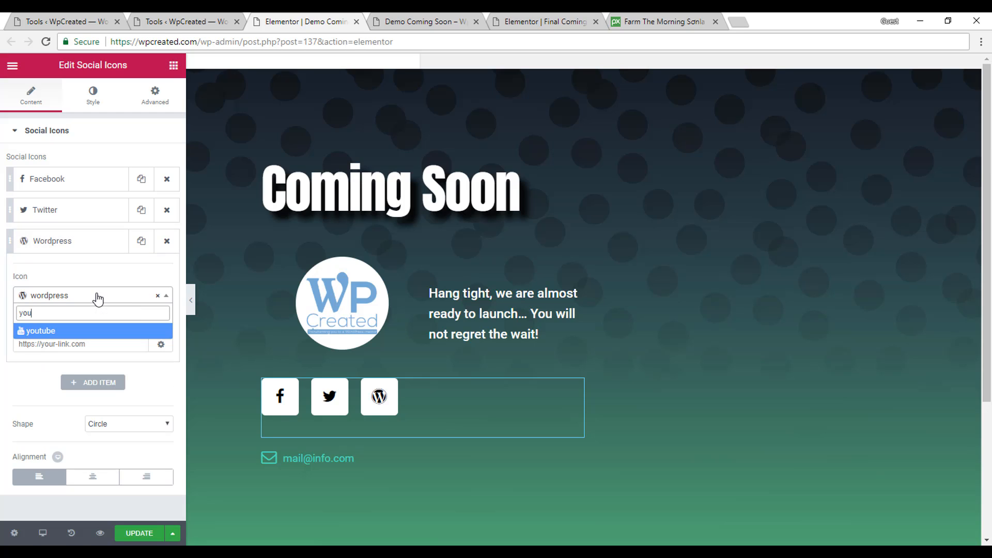
pyautogui.click(28, 332)
pyautogui.click(86, 344)
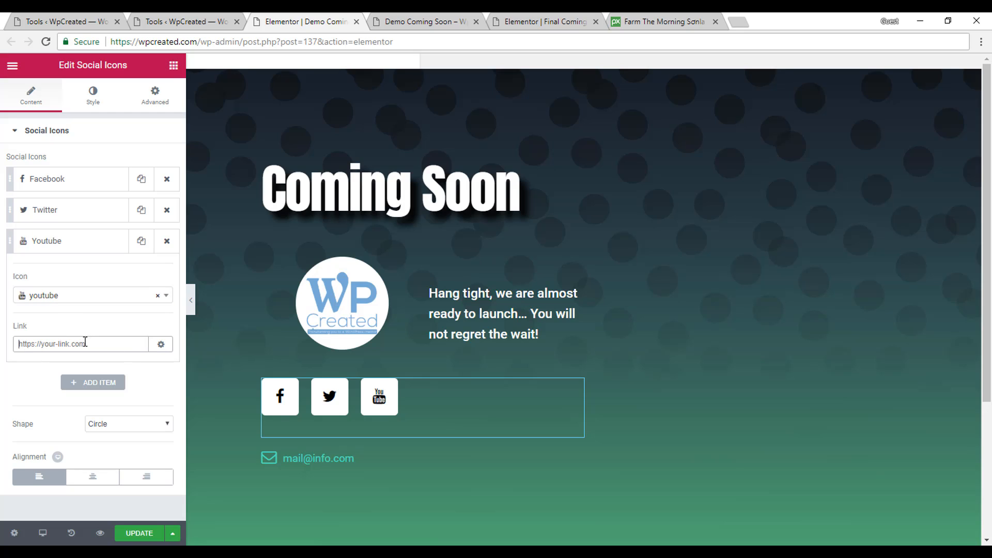
# Add and delete a fourth social icon item, and reorder the Youtube item to first place, above Facebook
pyautogui.click(92, 385)
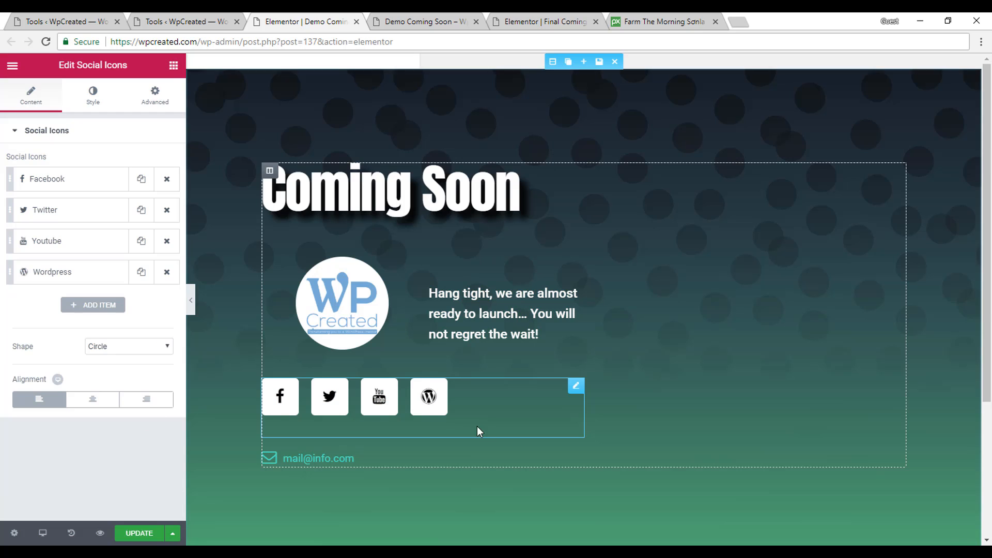
pyautogui.click(167, 271)
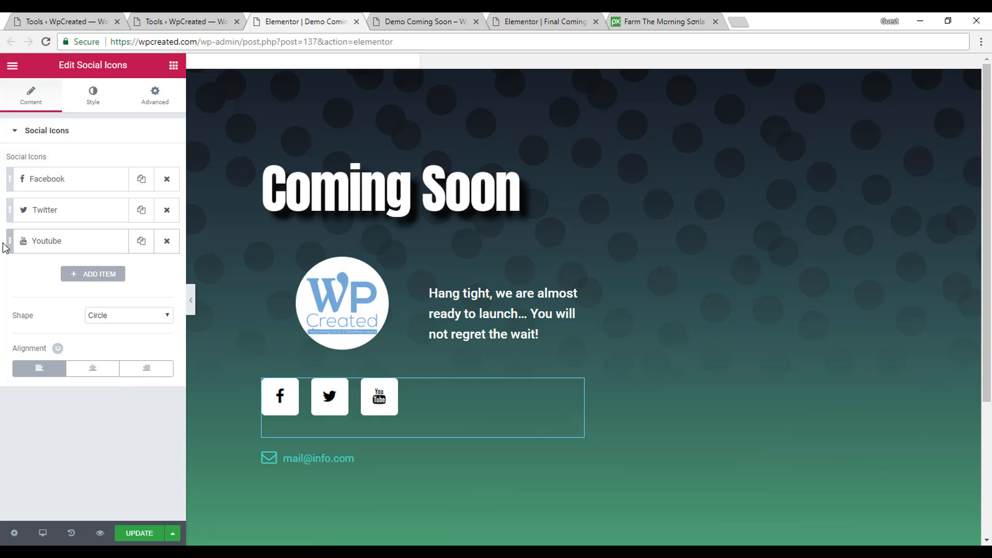
pyautogui.moveTo(9, 241); pyautogui.dragTo(11, 170)
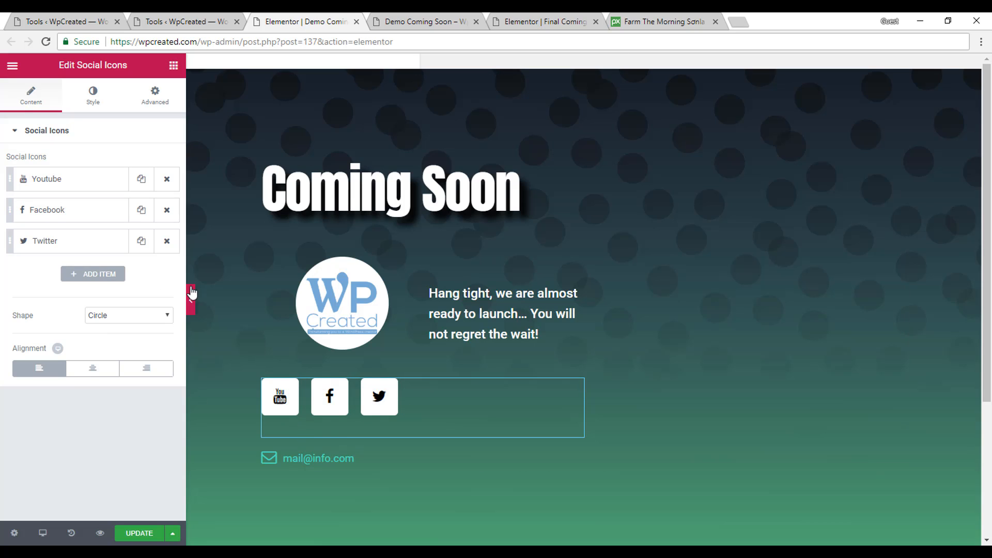
# Examine the link fields of the Youtube, Facebook and Twitter social icon items, ending with the Youtube item open
pyautogui.click(61, 189)
pyautogui.click(55, 281)
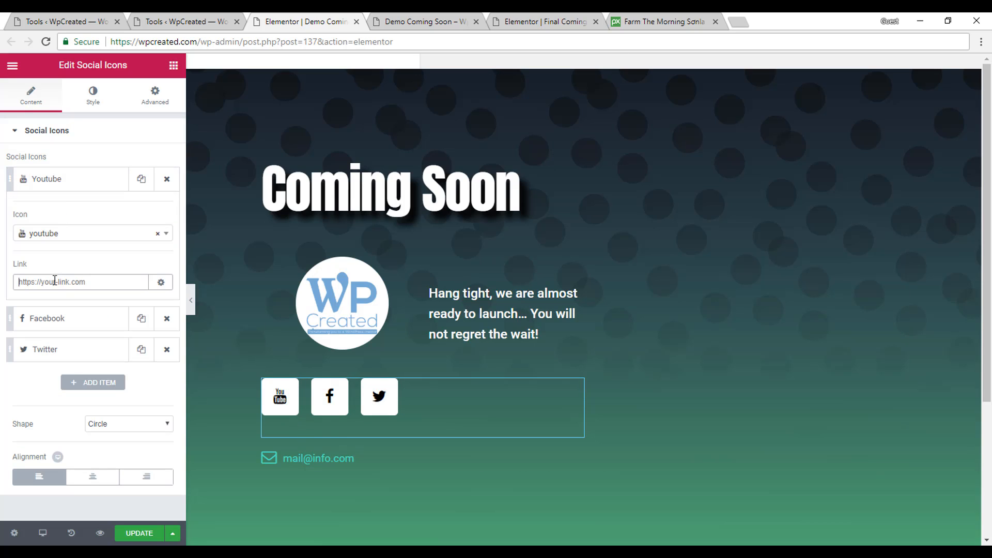
pyautogui.click(57, 319)
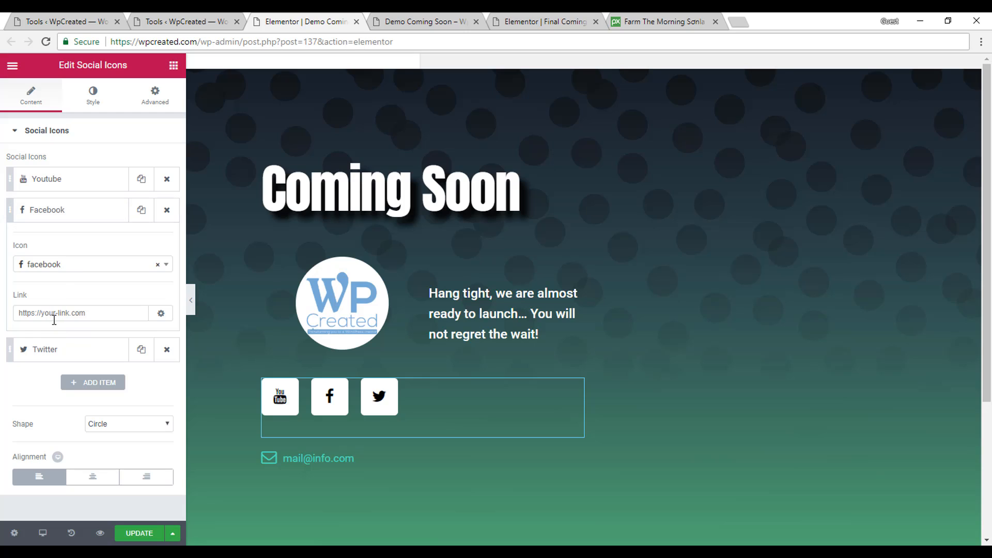
pyautogui.click(54, 313)
pyautogui.click(54, 357)
pyautogui.click(56, 343)
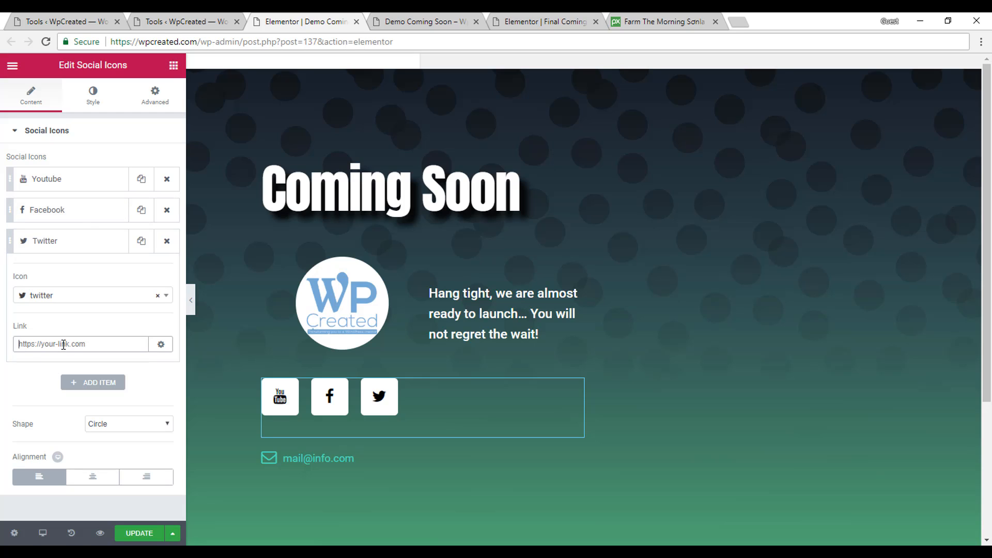
pyautogui.click(77, 185)
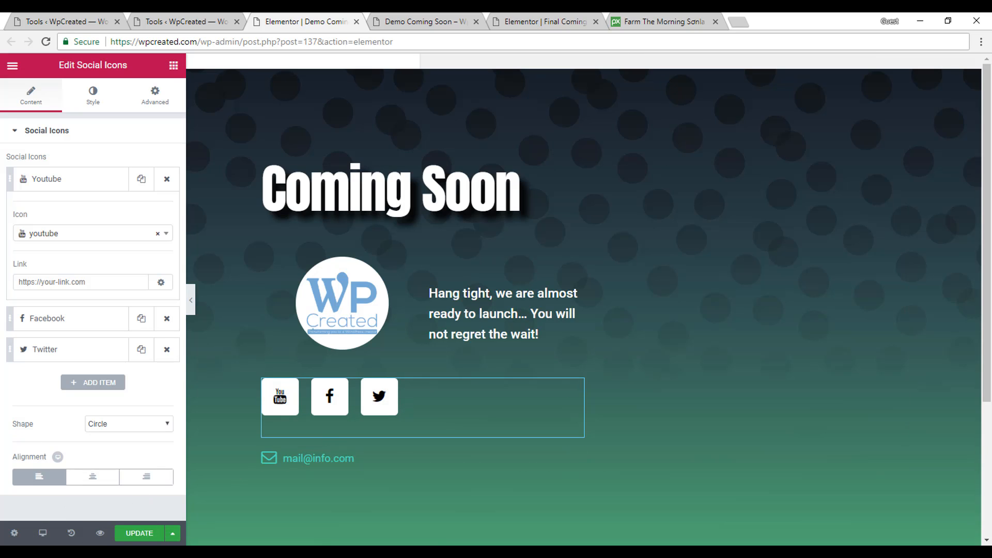
# Save the template changes and switch to the browser window showing the Final Coming Soon Page
pyautogui.click(134, 533)
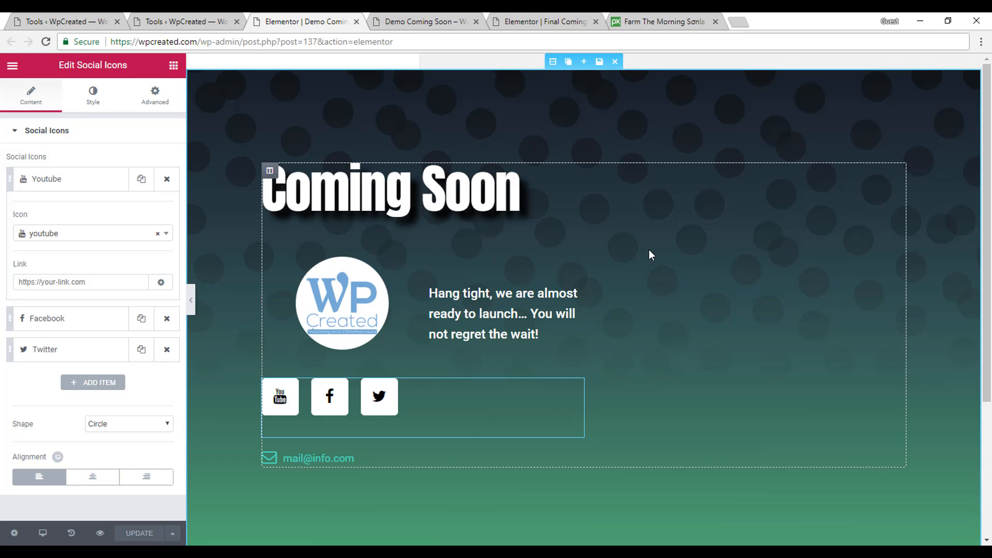
pyautogui.scroll(-2, 649, 250)
pyautogui.scroll(2, 648, 250)
pyautogui.hotkey('alt', 'Tab')
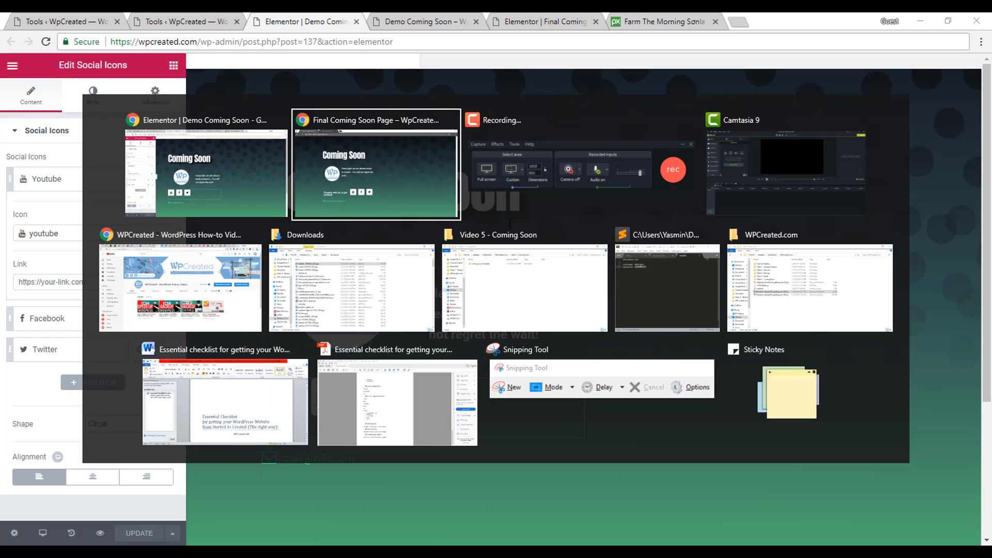